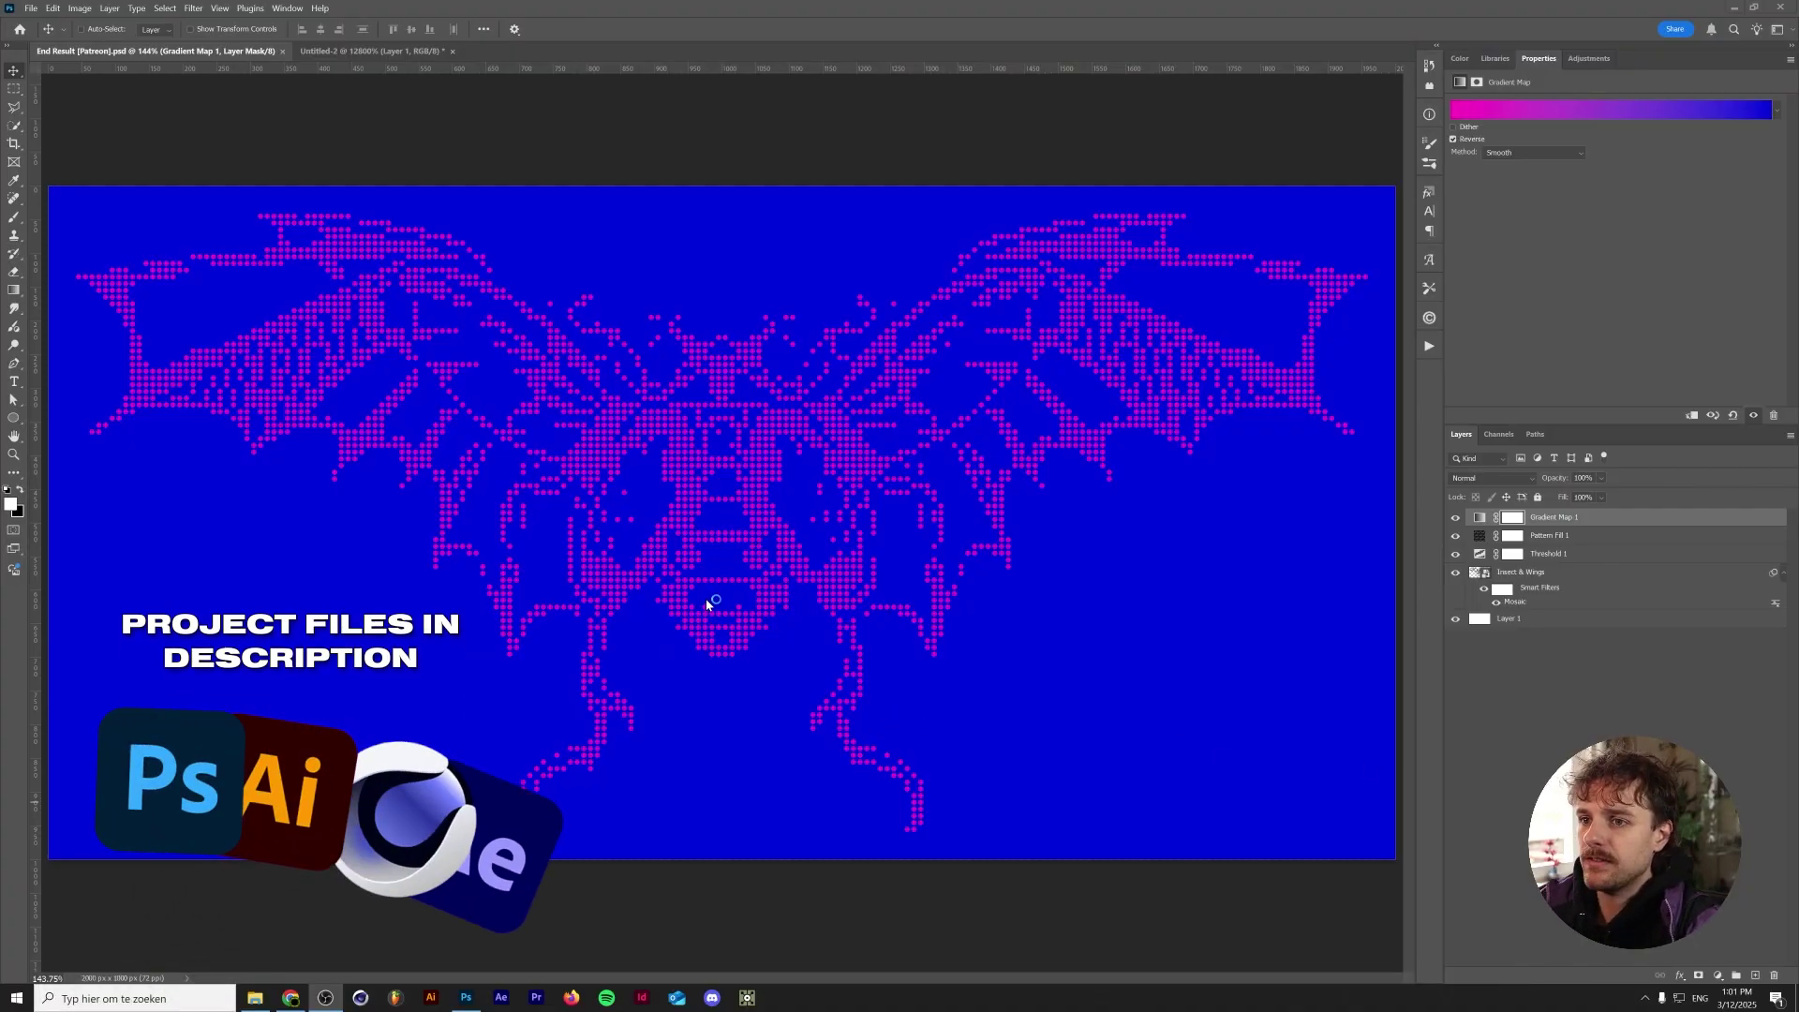
Step: Create a new 2000 × 1000 px transparent document
{"action": "scroll", "coordinate": [705, 602], "scroll_direction": "up", "scroll_amount": 10}
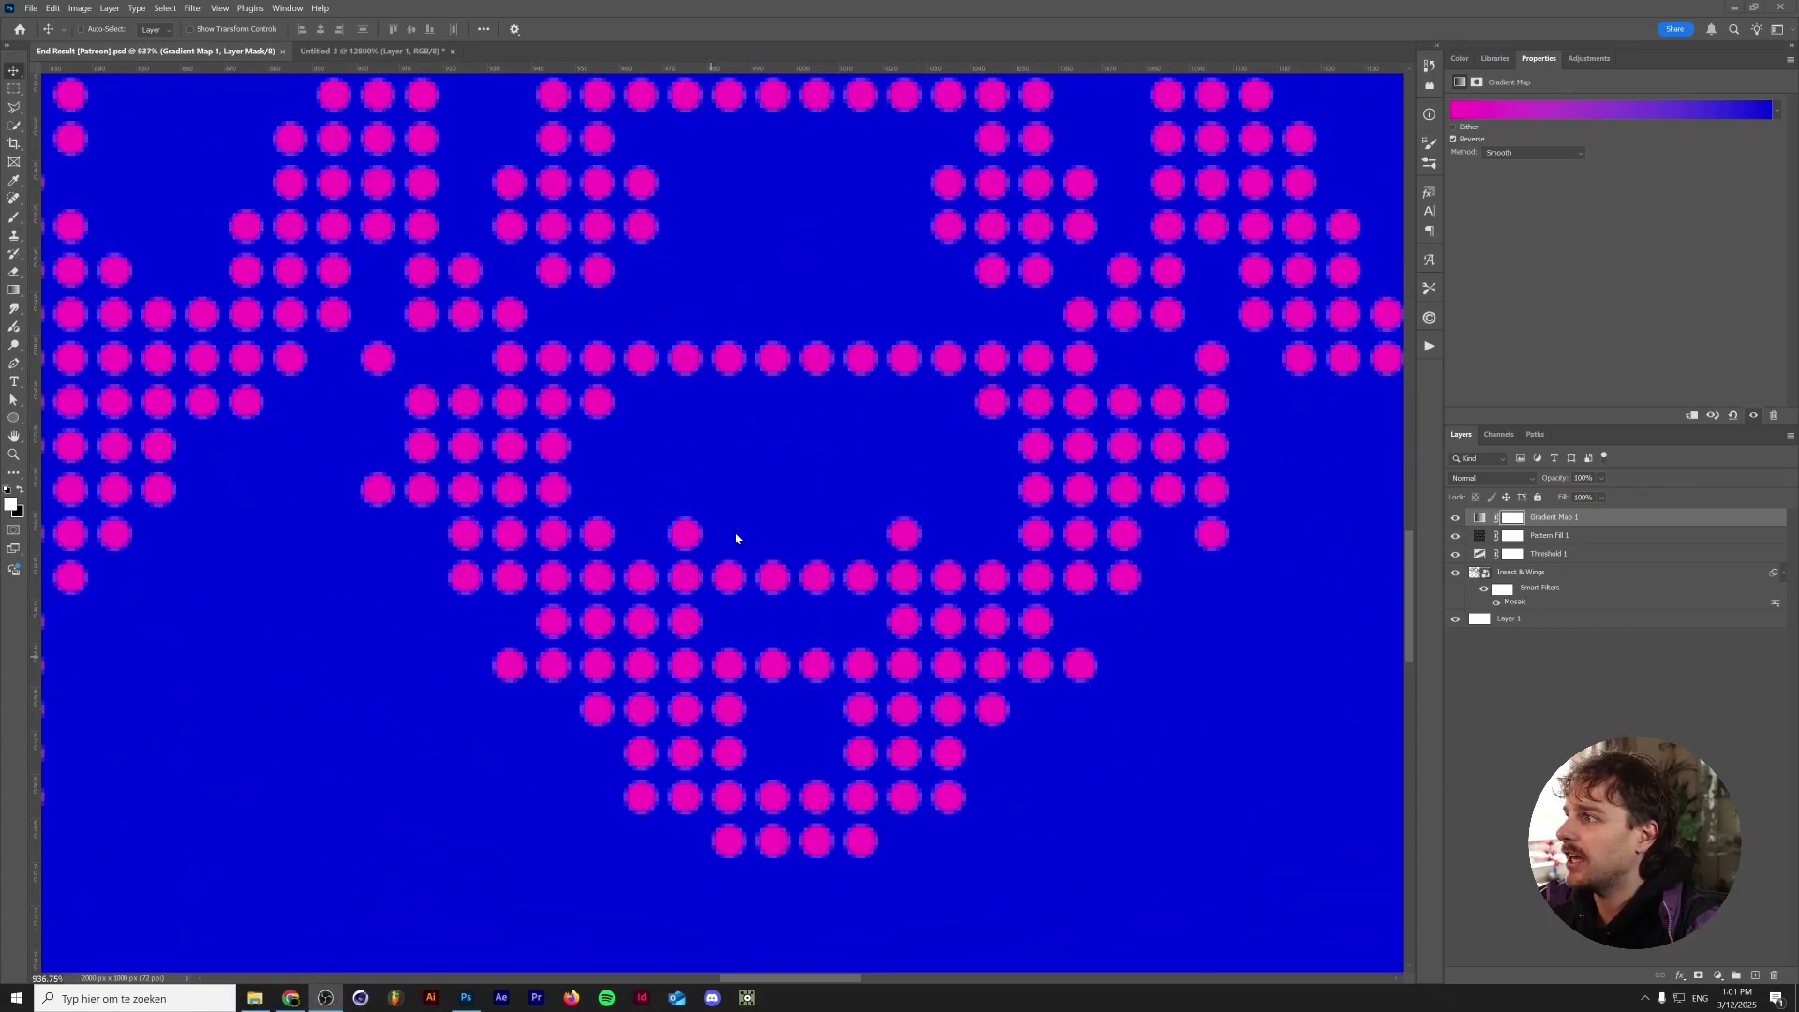
{"action": "scroll", "coordinate": [562, 505], "scroll_direction": "down", "scroll_amount": 4}
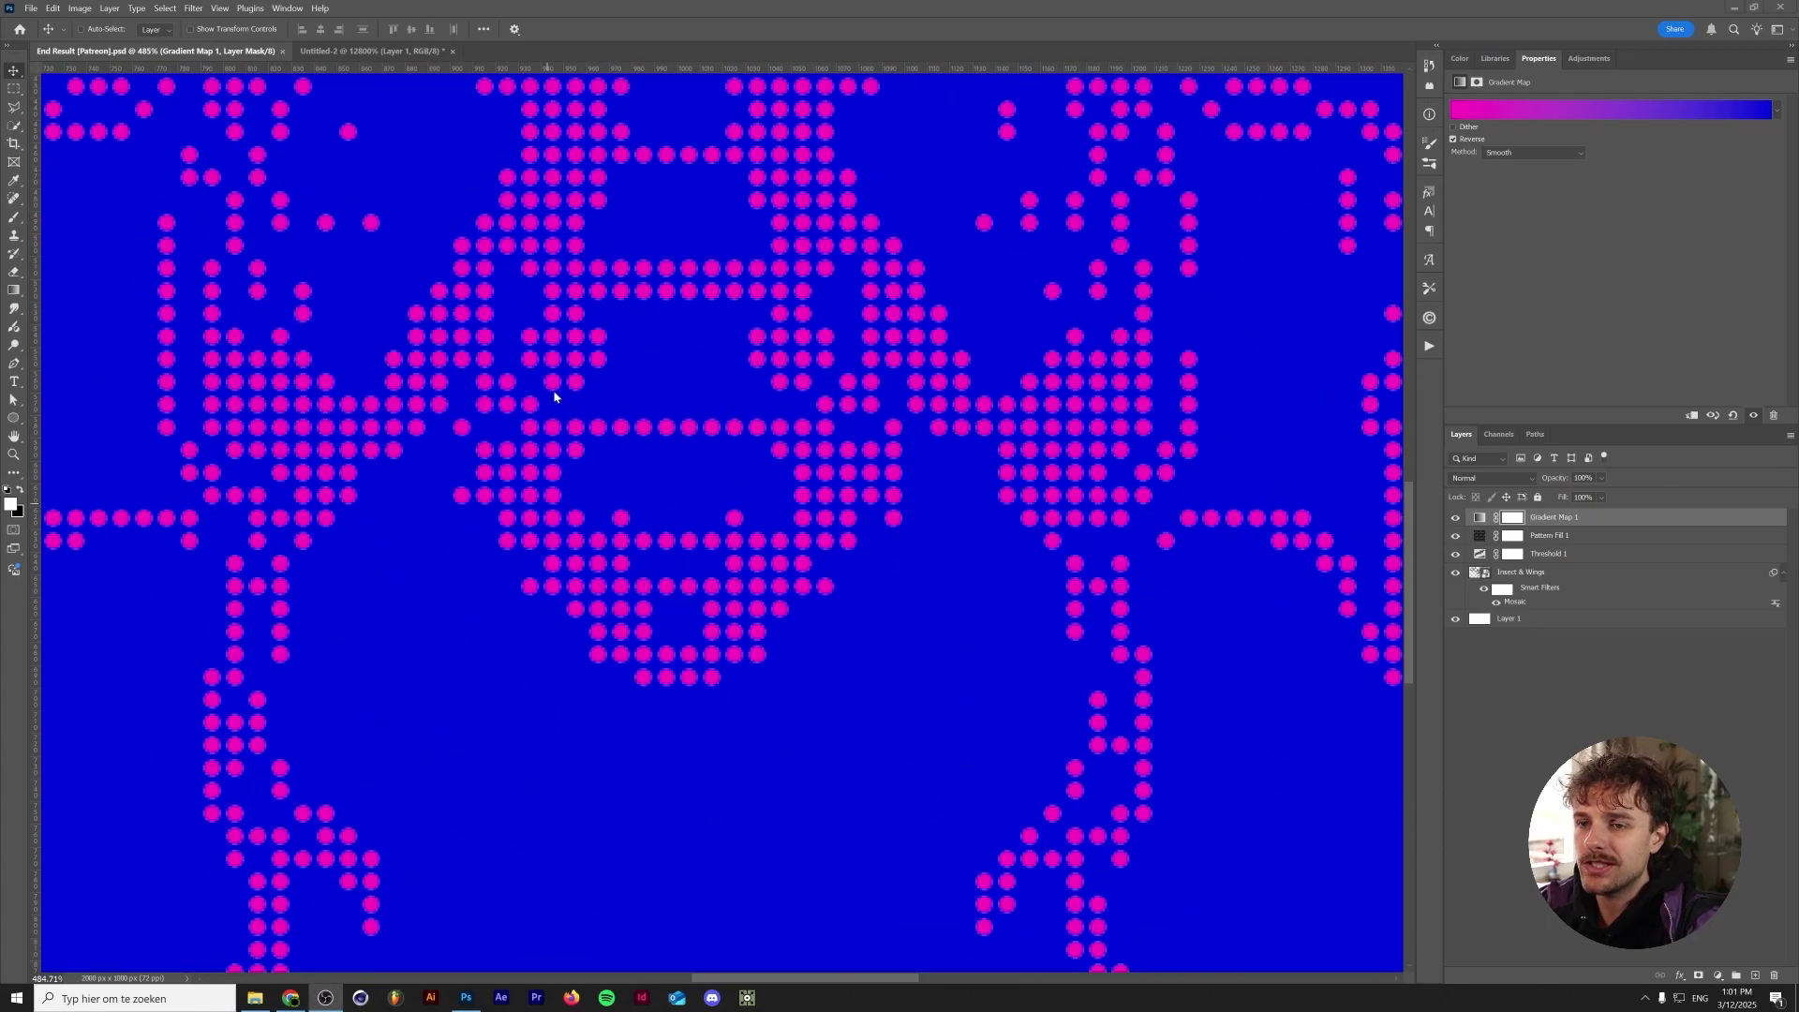
{"action": "scroll", "coordinate": [525, 513], "scroll_direction": "down", "scroll_amount": 6}
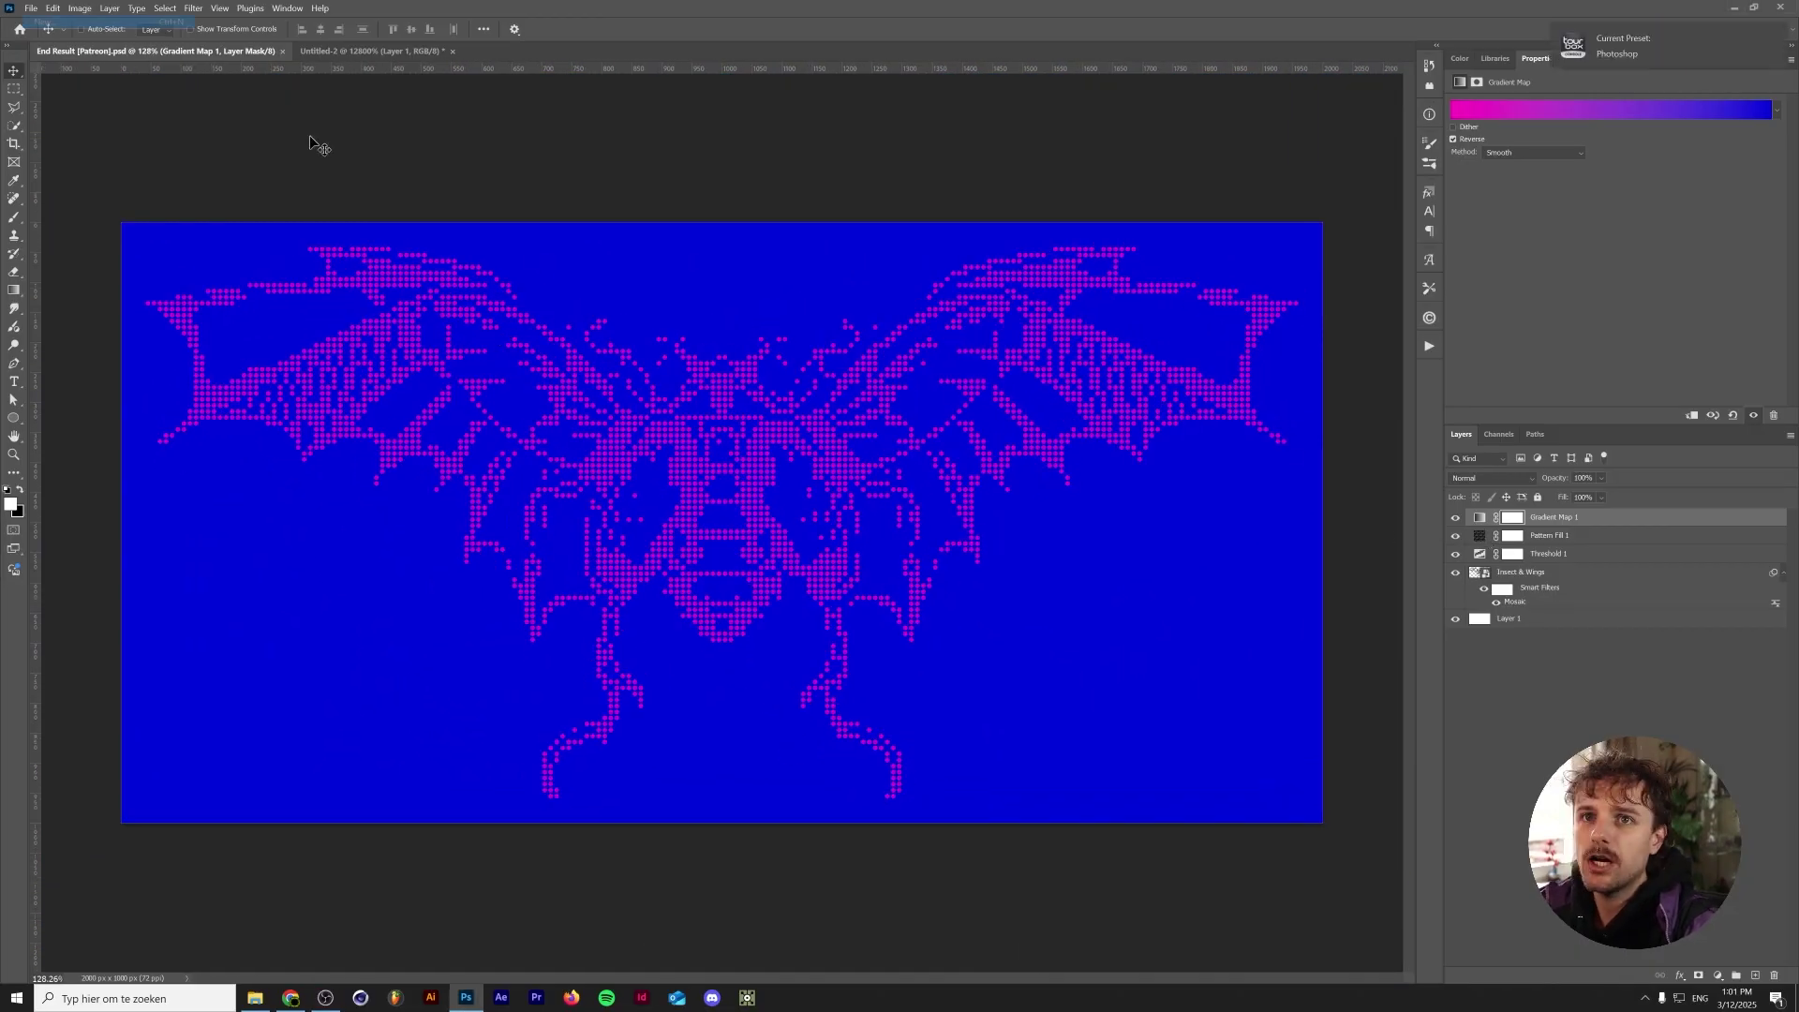
{"action": "key", "text": "ctrl+n"}
{"action": "left_click_drag", "start_coordinate": [935, 442], "coordinate": [793, 348]}
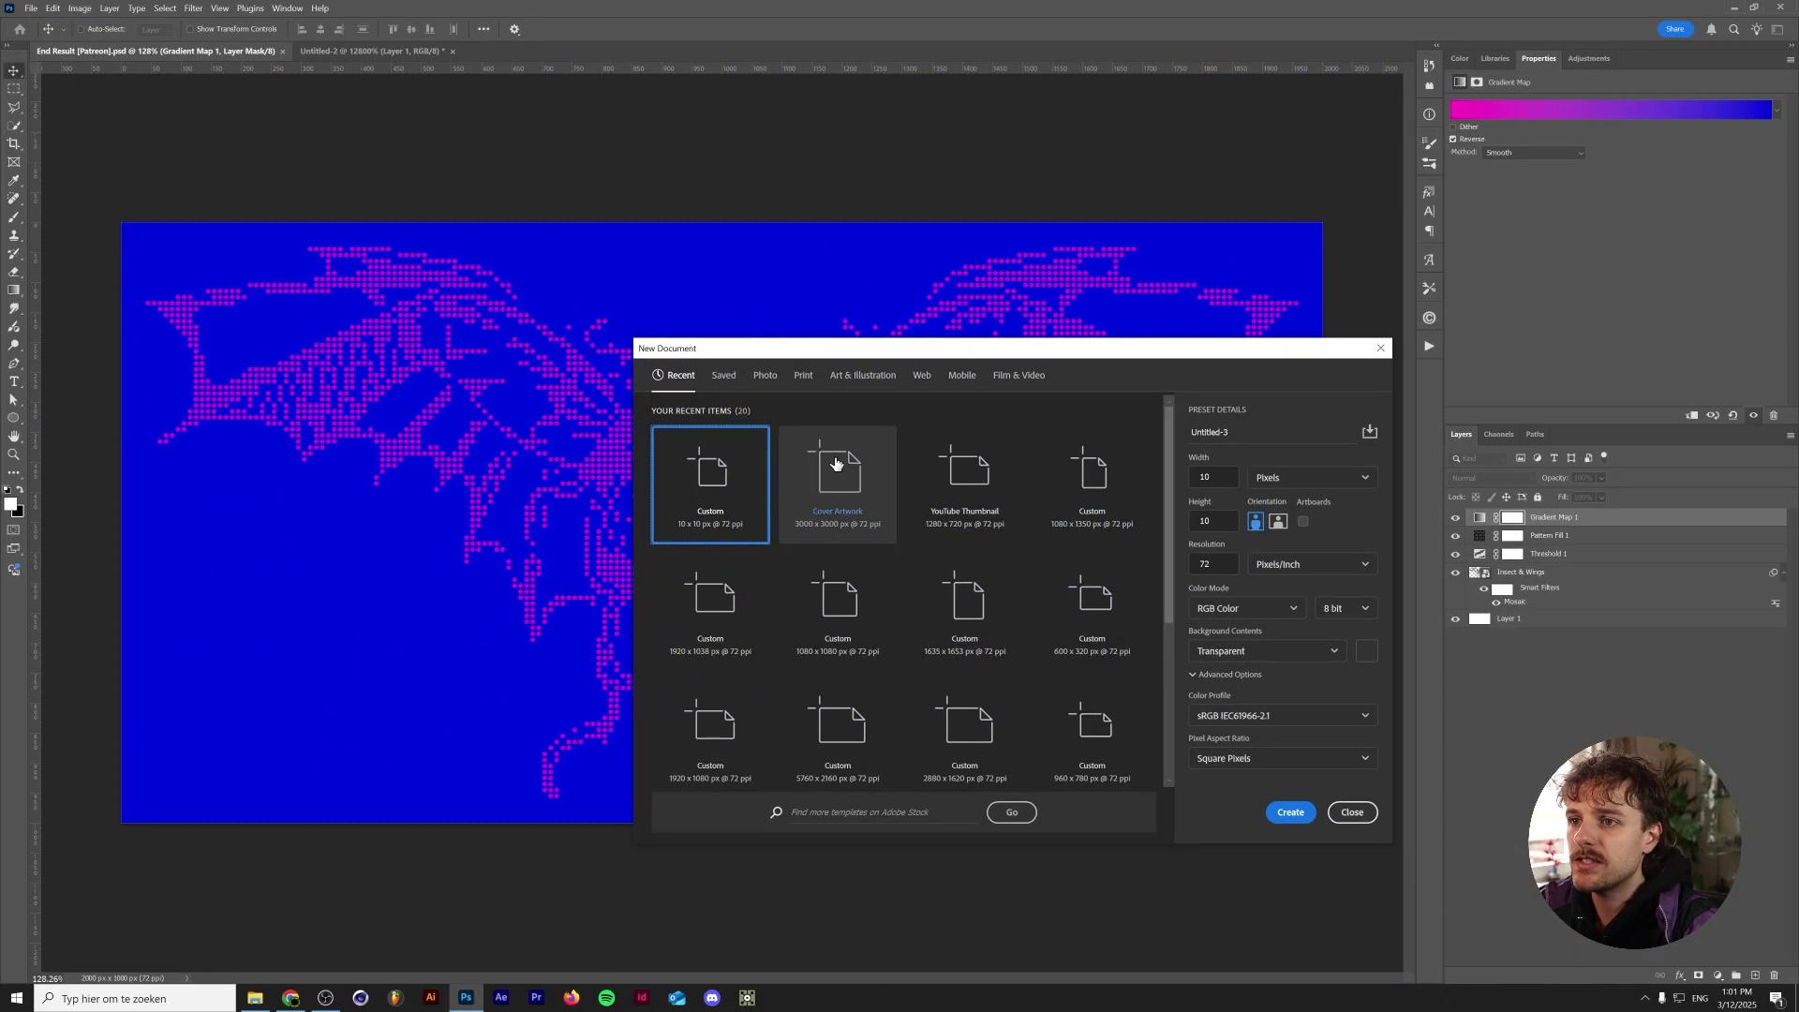
{"action": "left_click", "coordinate": [838, 483]}
{"action": "double_click", "coordinate": [1210, 477]}
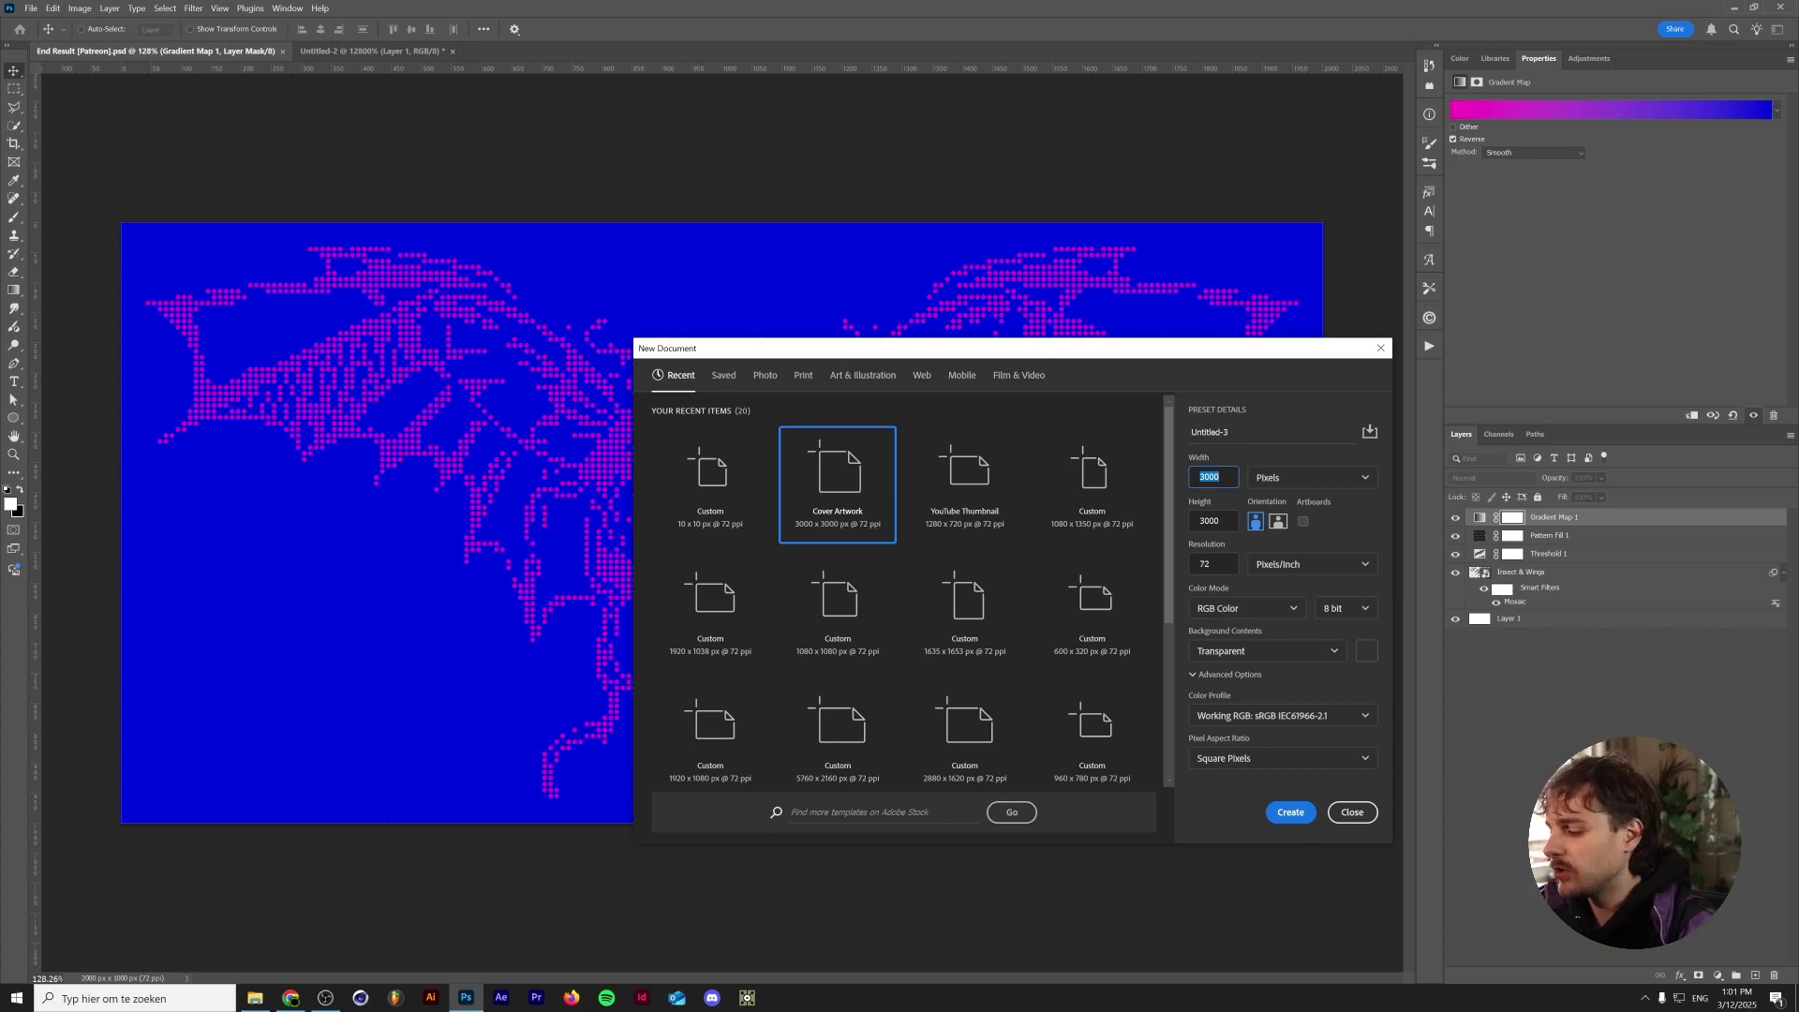
{"action": "key", "text": "Tab"}
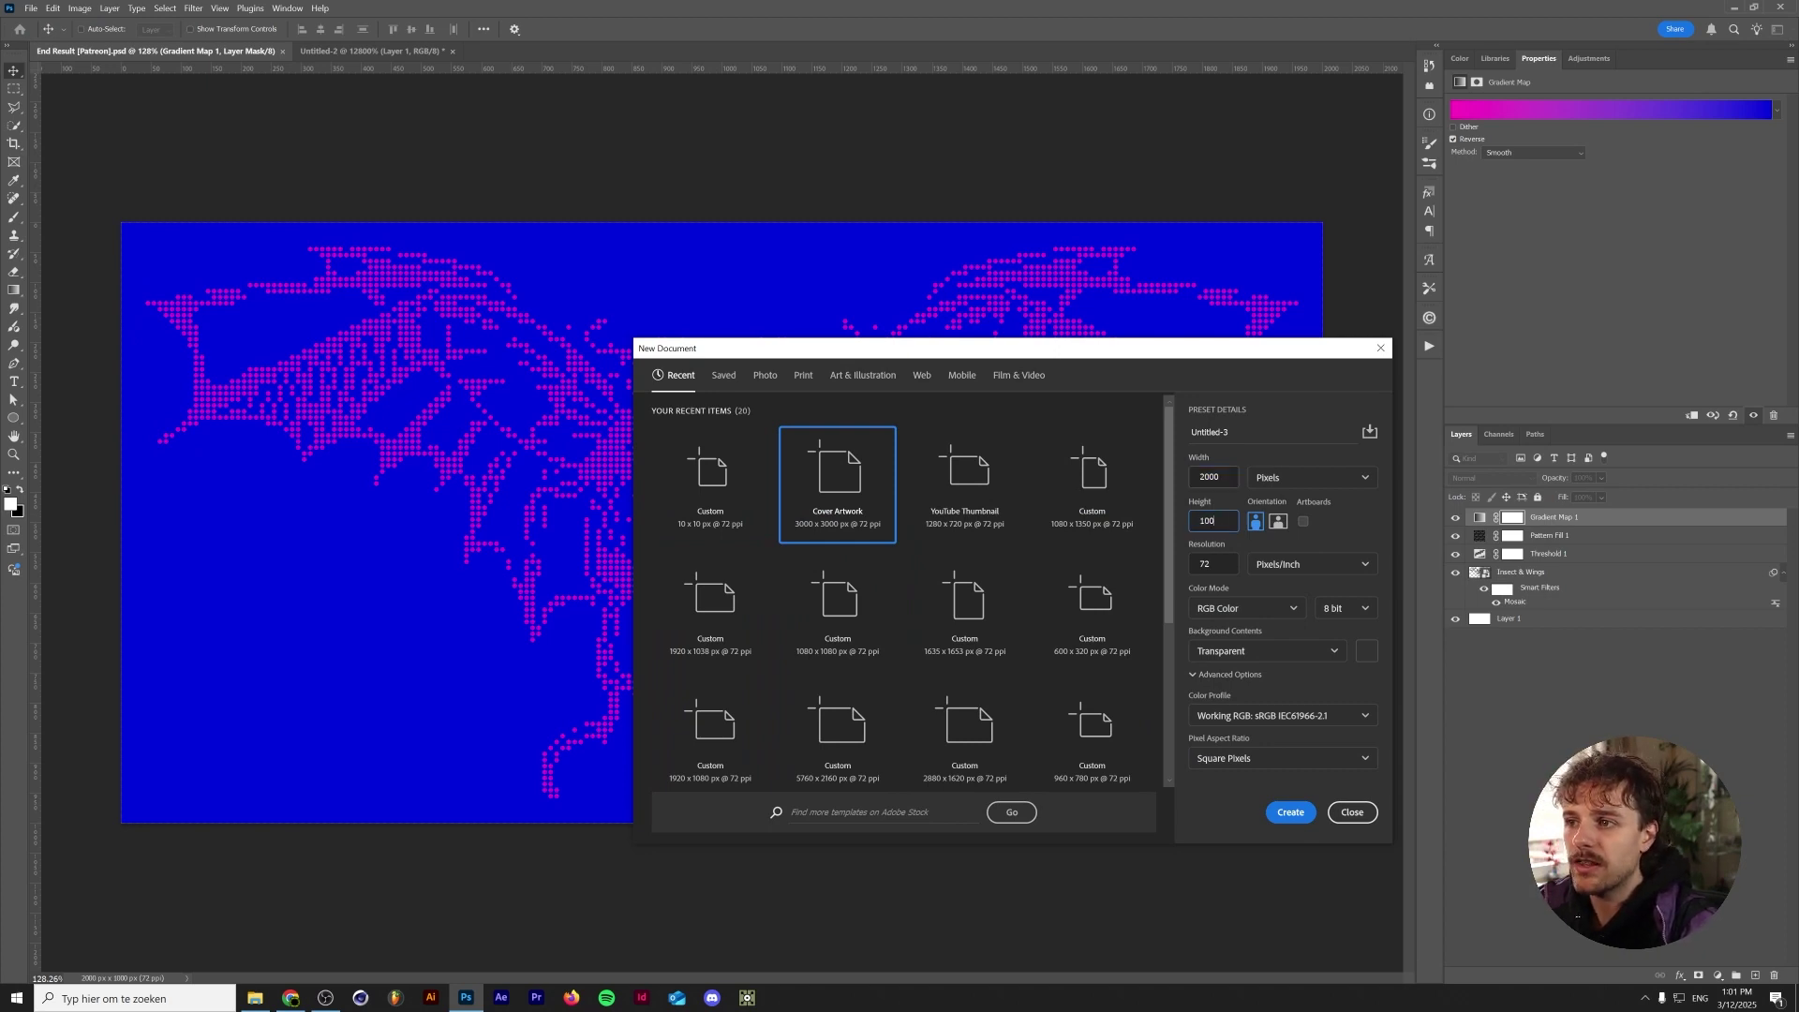
{"action": "key", "text": "Return"}
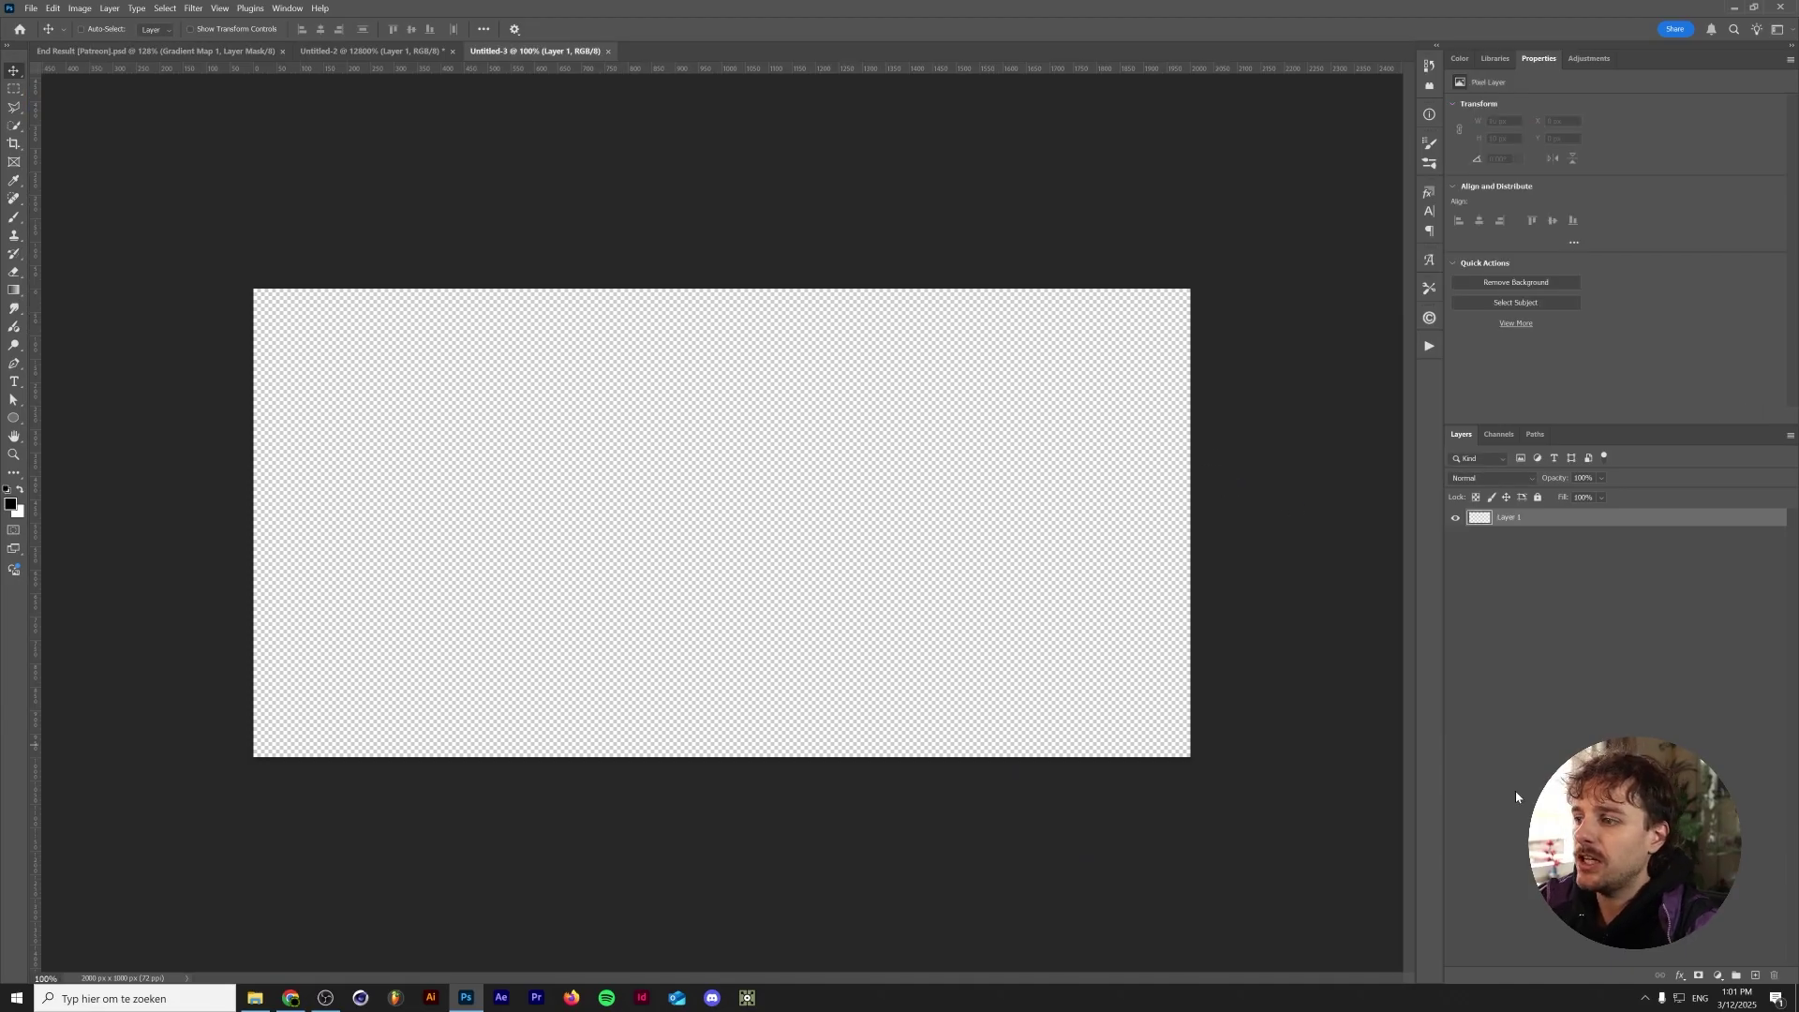
Step: Add a white Solid Color fill layer as the background and deselect it
{"action": "left_click", "coordinate": [1718, 979]}
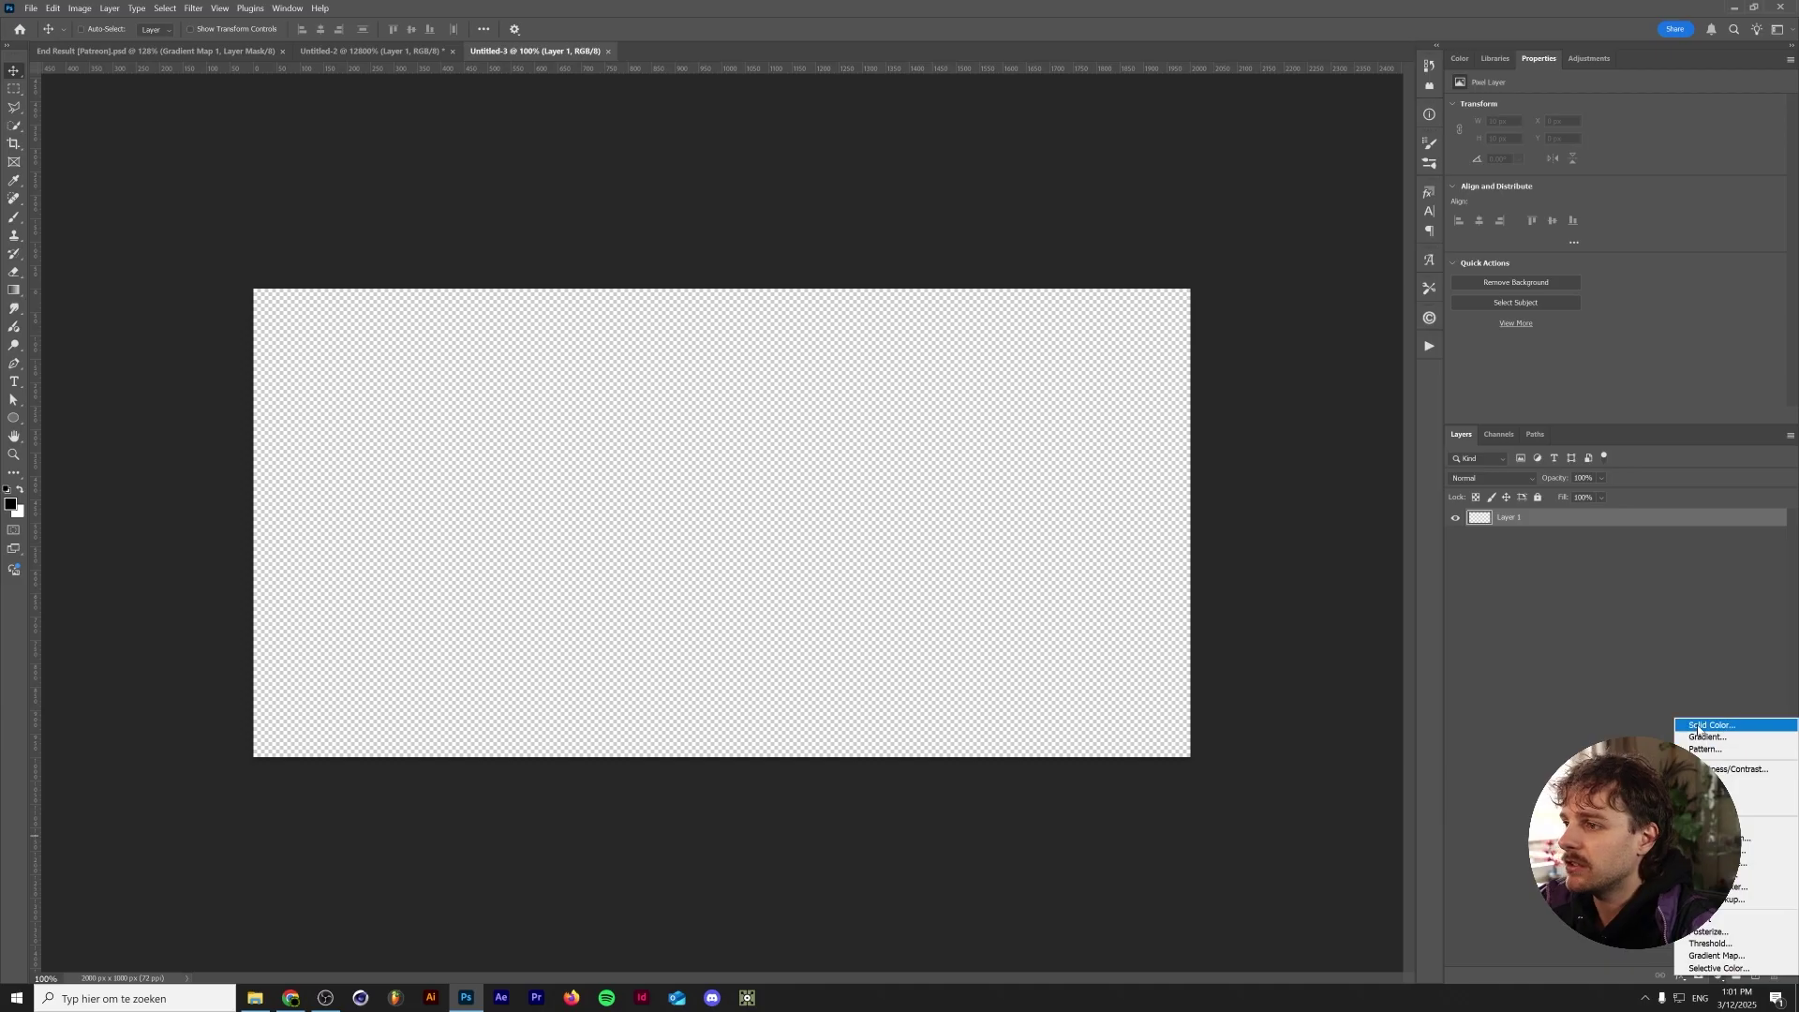
{"action": "left_click", "coordinate": [1733, 725]}
{"action": "left_click", "coordinate": [925, 677]}
{"action": "left_click", "coordinate": [1239, 671]}
{"action": "key", "text": "v"}
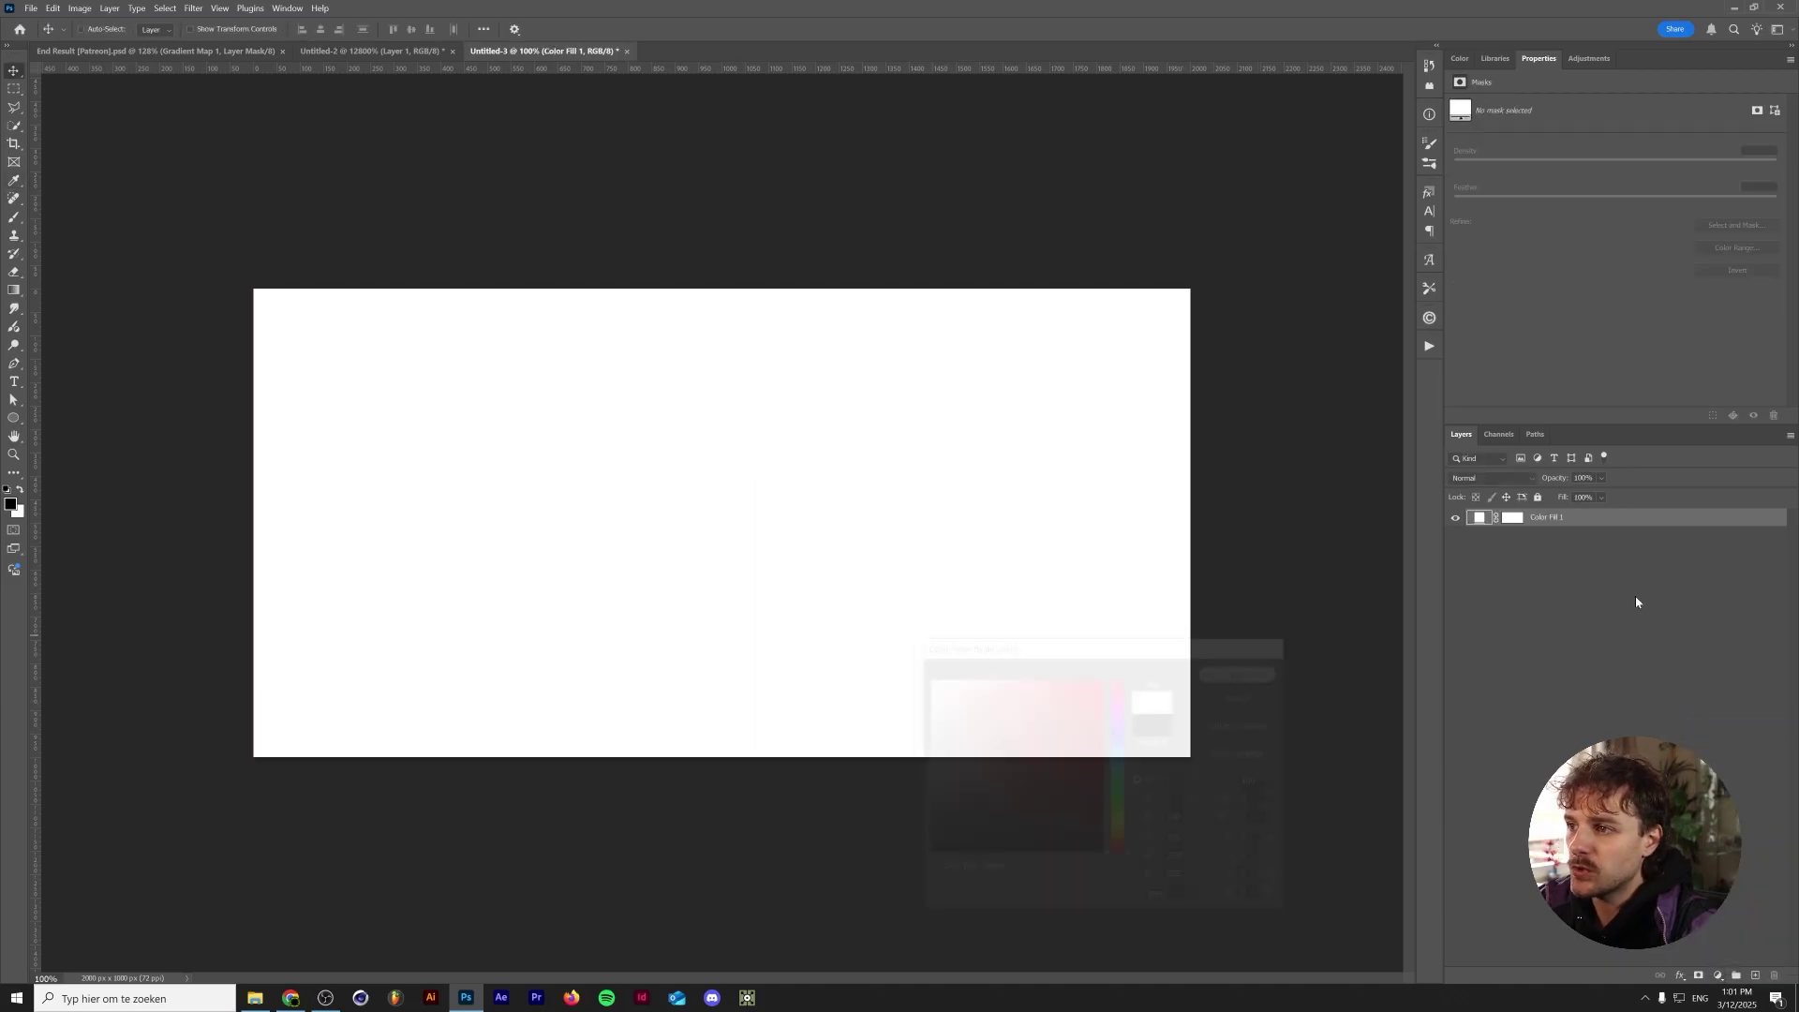
{"action": "left_click", "coordinate": [1635, 602]}
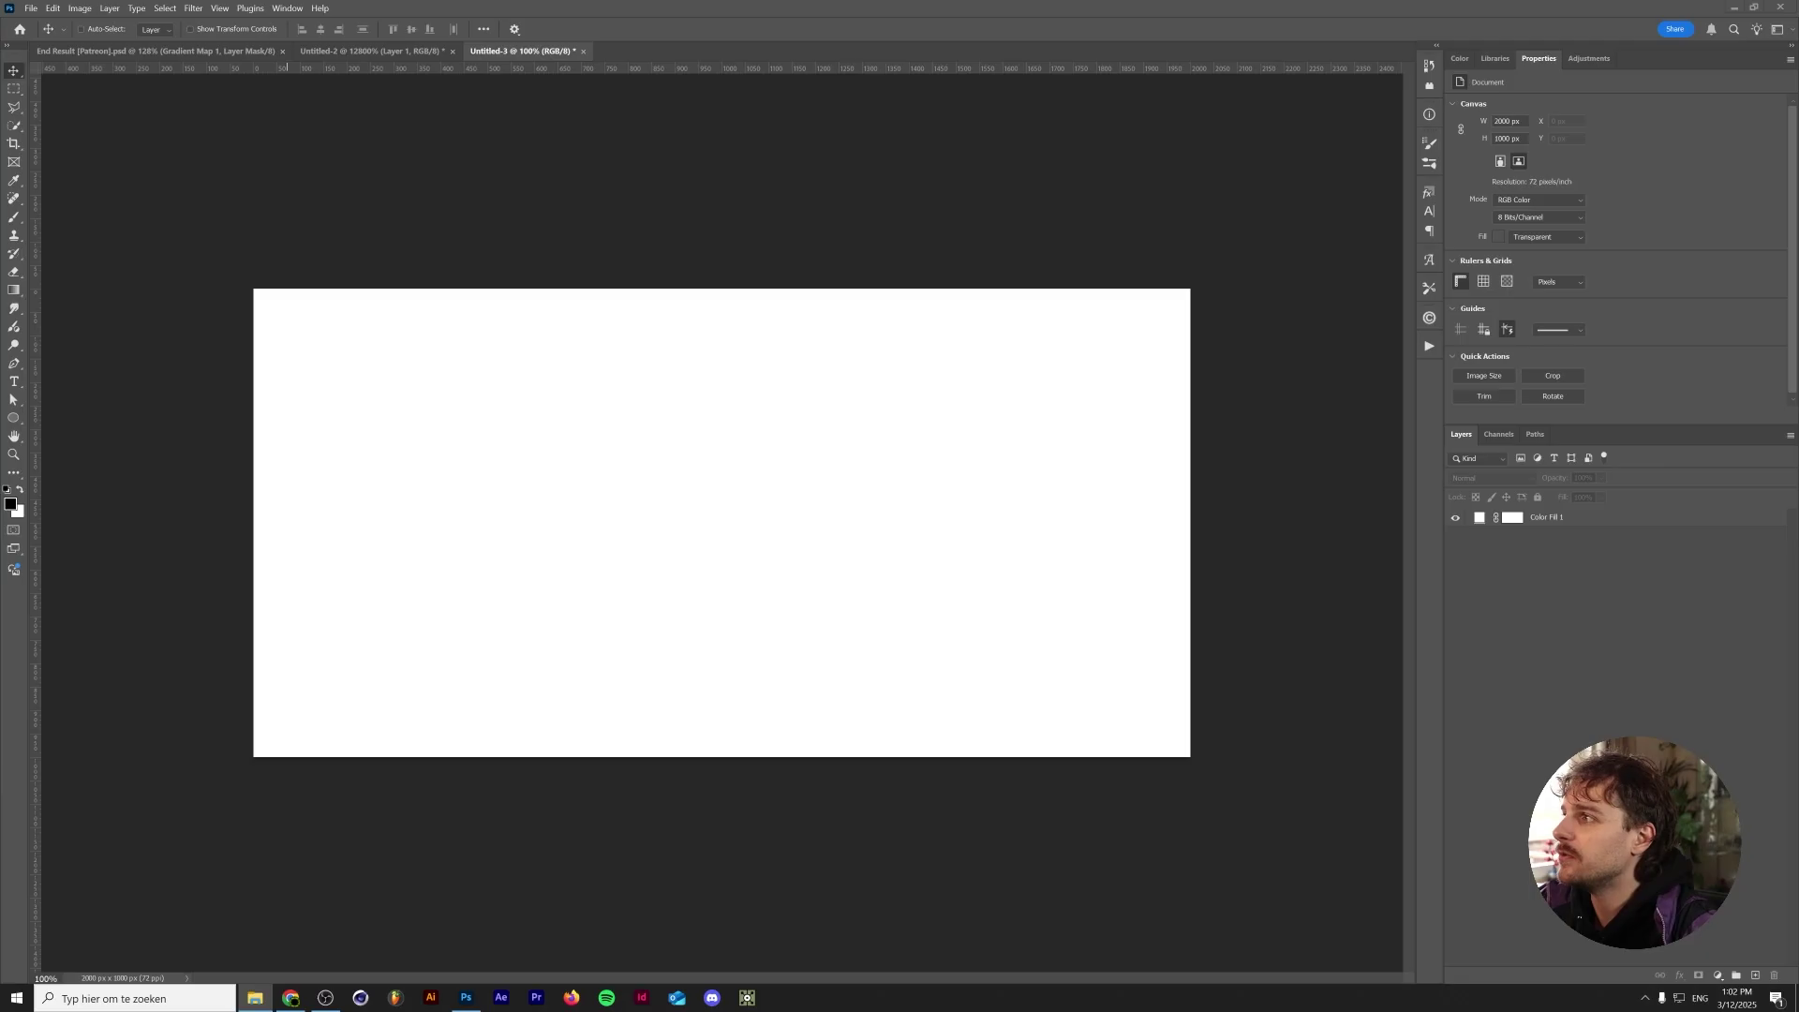
Step: Place the Wings drawing enlarged to about 194%, add Insect 2, and select Insect 2
{"action": "left_click_drag", "start_coordinate": [1331, 675], "coordinate": [712, 543]}
{"action": "left_click_drag", "start_coordinate": [937, 548], "coordinate": [971, 518]}
{"action": "key", "text": "Return"}
{"action": "key", "text": "Return"}
{"action": "left_click", "coordinate": [1467, 564]}
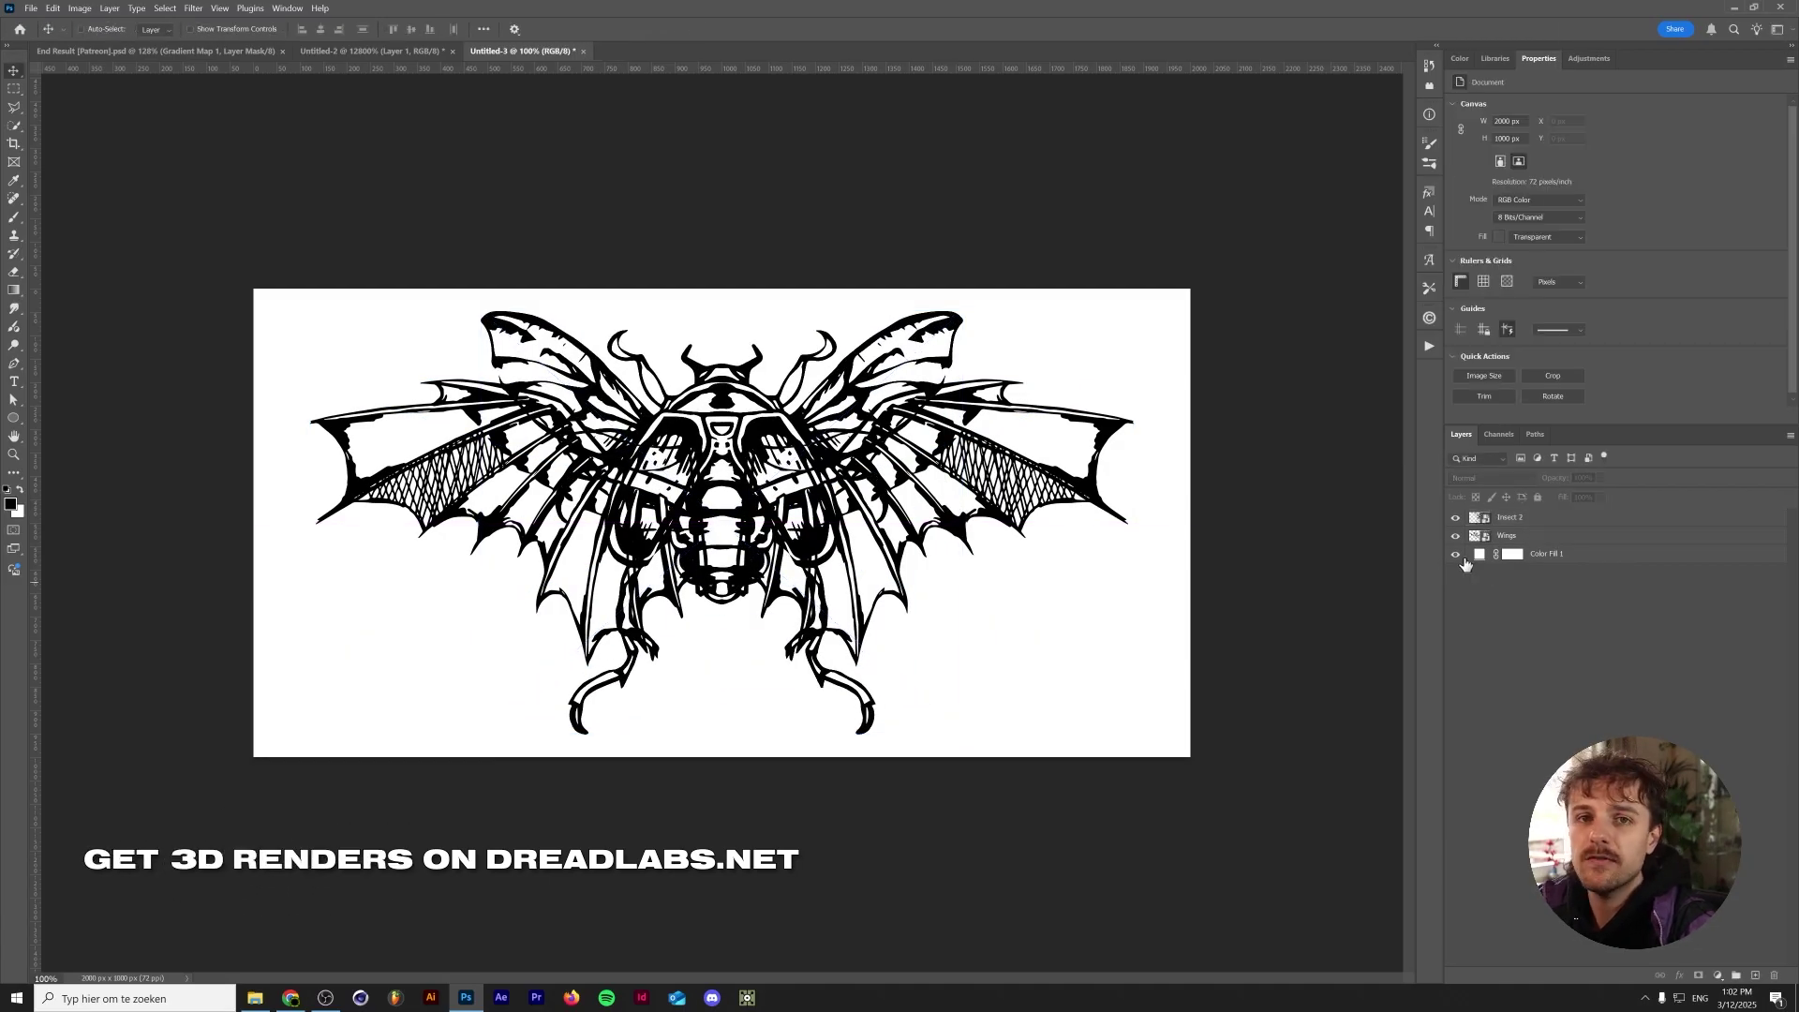
{"action": "left_click", "coordinate": [1474, 521]}
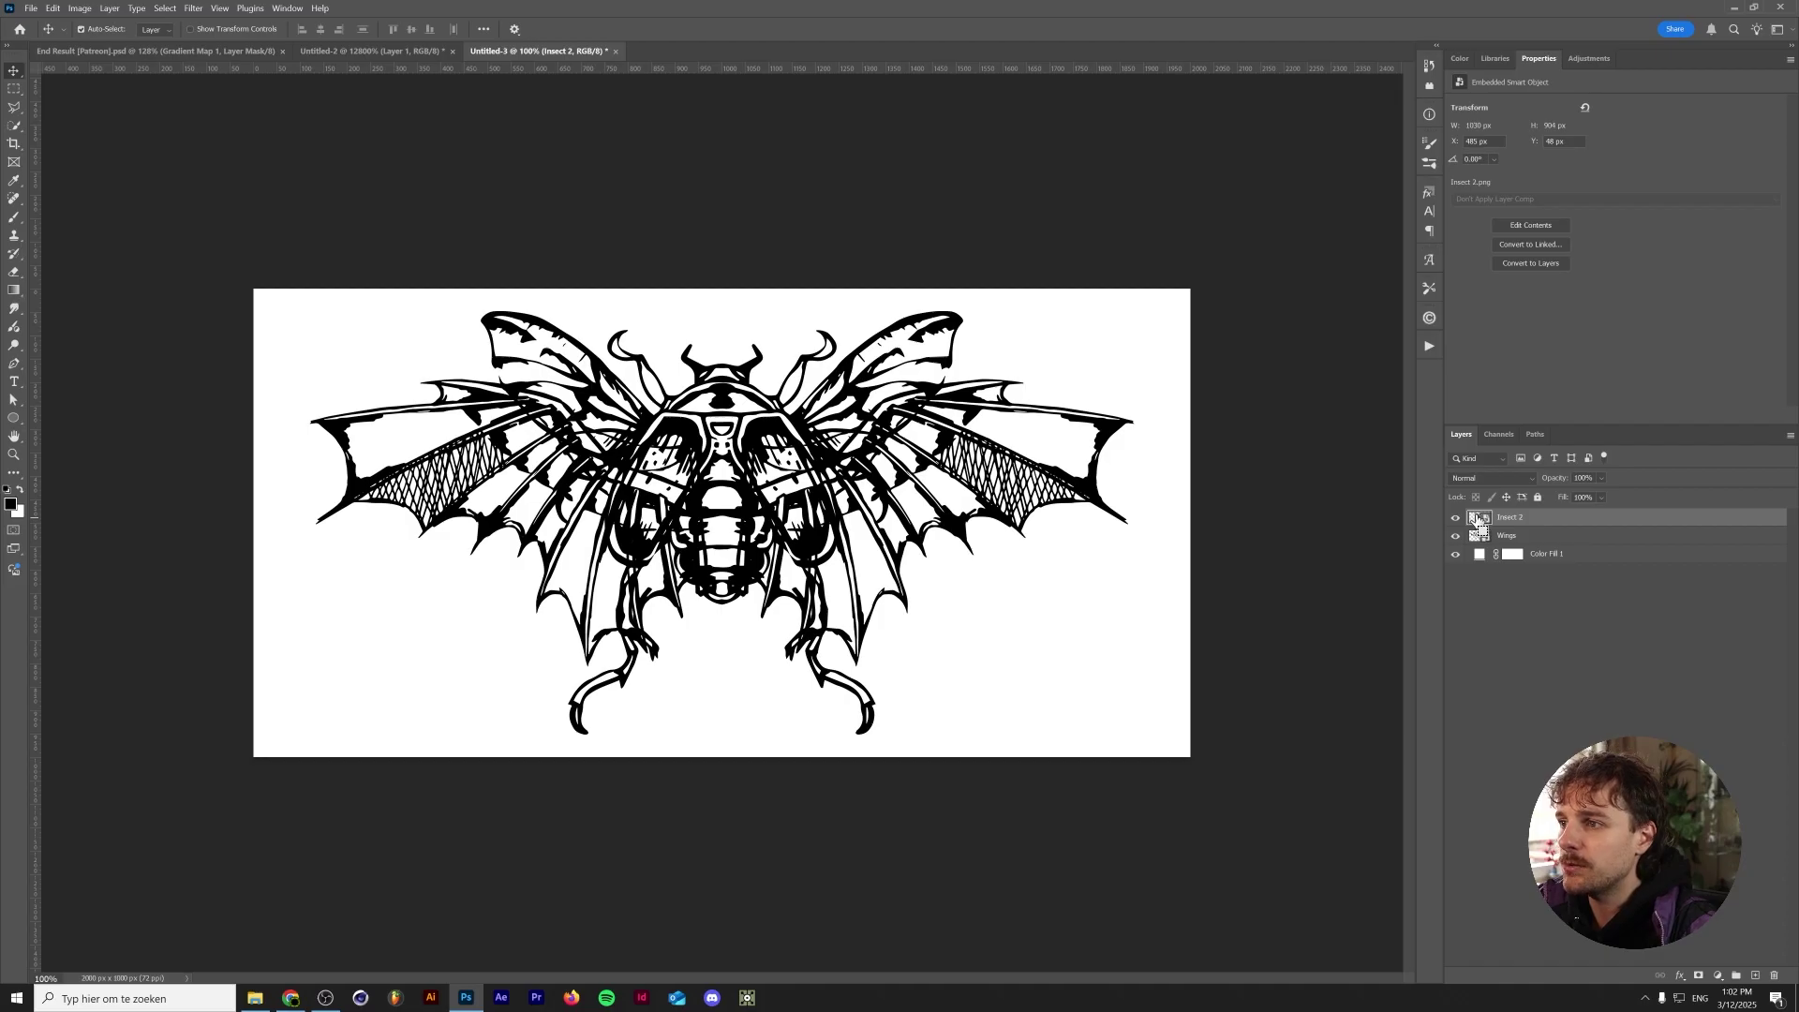
Step: Load the Insect 2 outline, expand it by 10 px, and use it to mask the Wings layer
{"action": "left_click", "coordinate": [1478, 521], "text": "ctrl"}
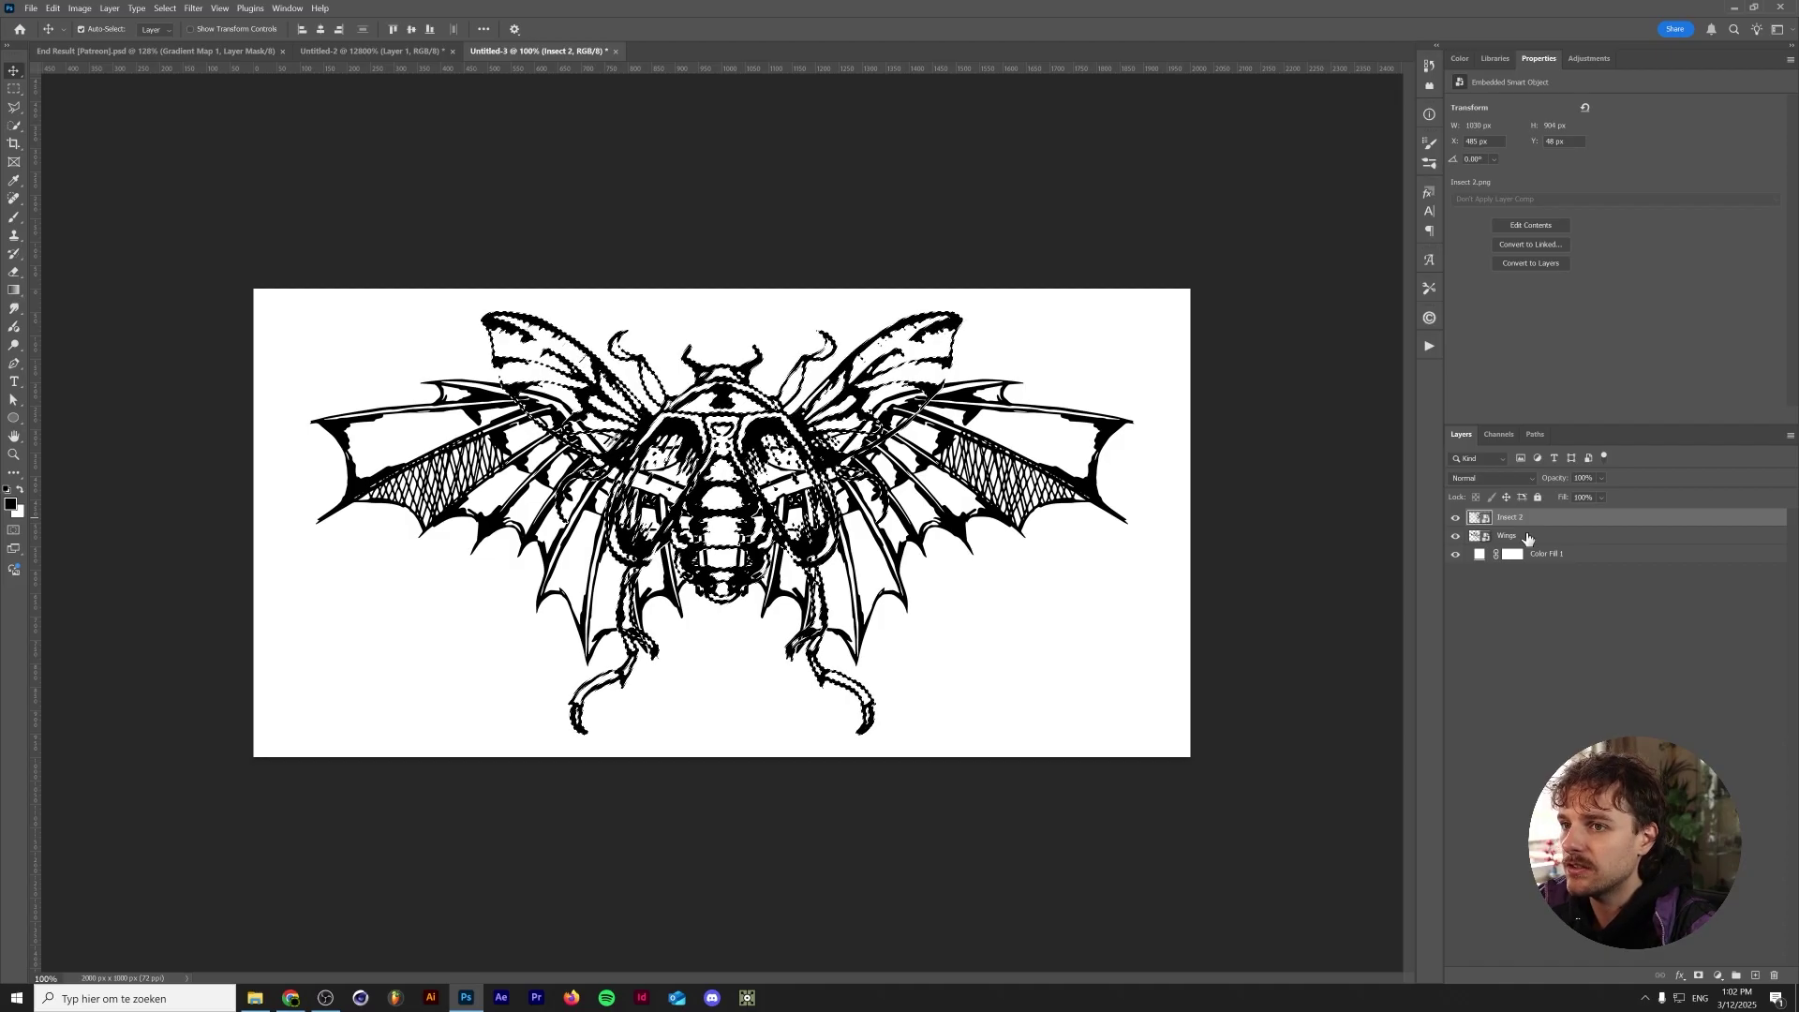
{"action": "left_click", "coordinate": [165, 8]}
{"action": "mouse_move", "coordinate": [215, 210]}
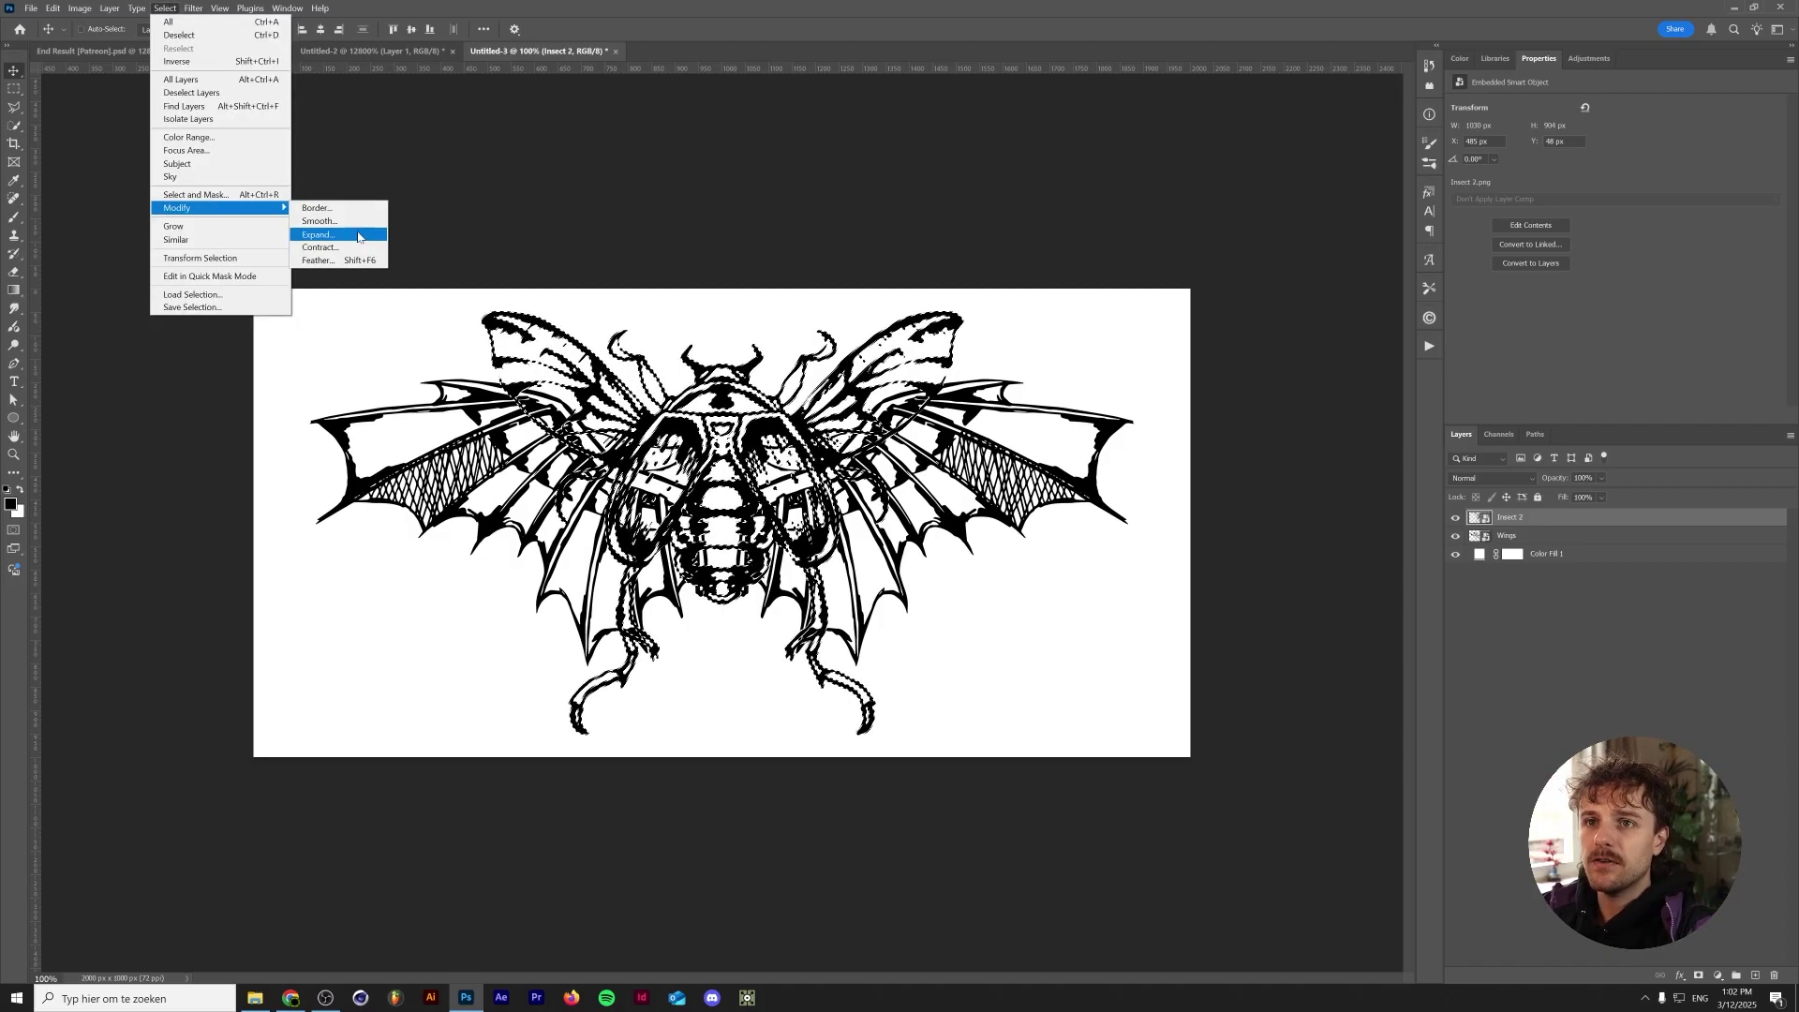
{"action": "left_click", "coordinate": [352, 236]}
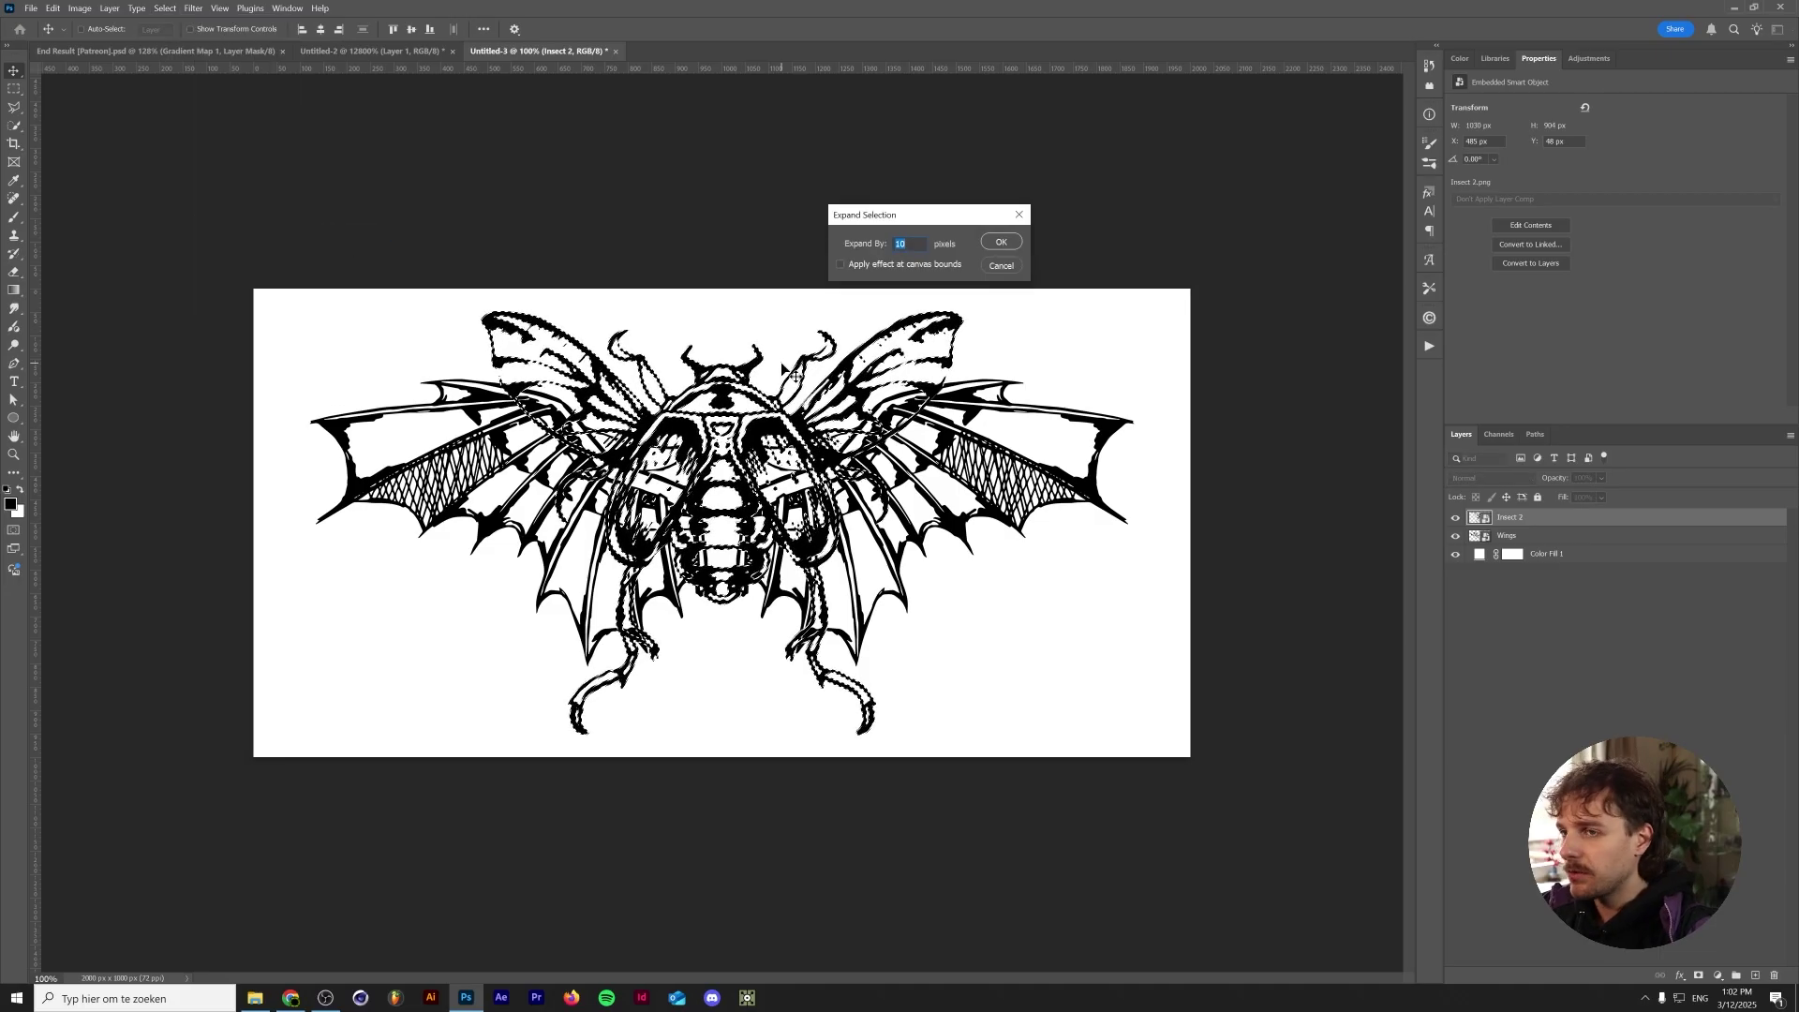
{"action": "left_click", "coordinate": [998, 243]}
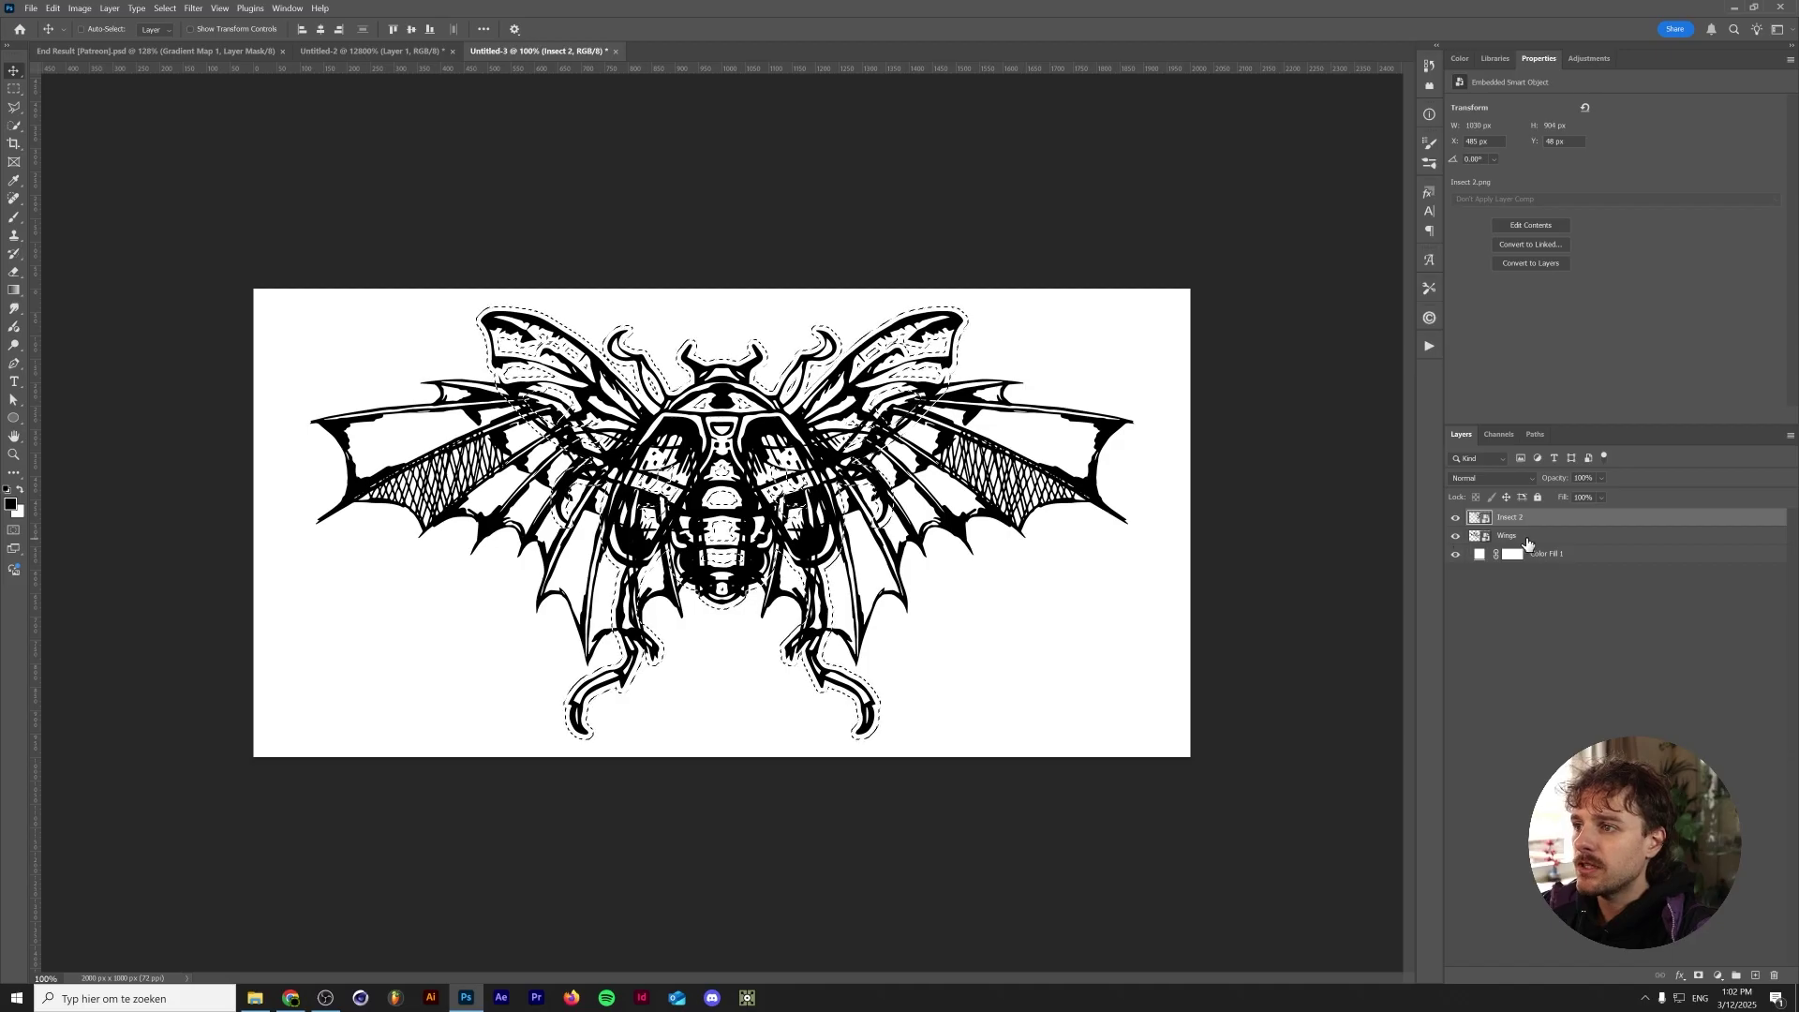
{"action": "left_click", "coordinate": [1543, 538]}
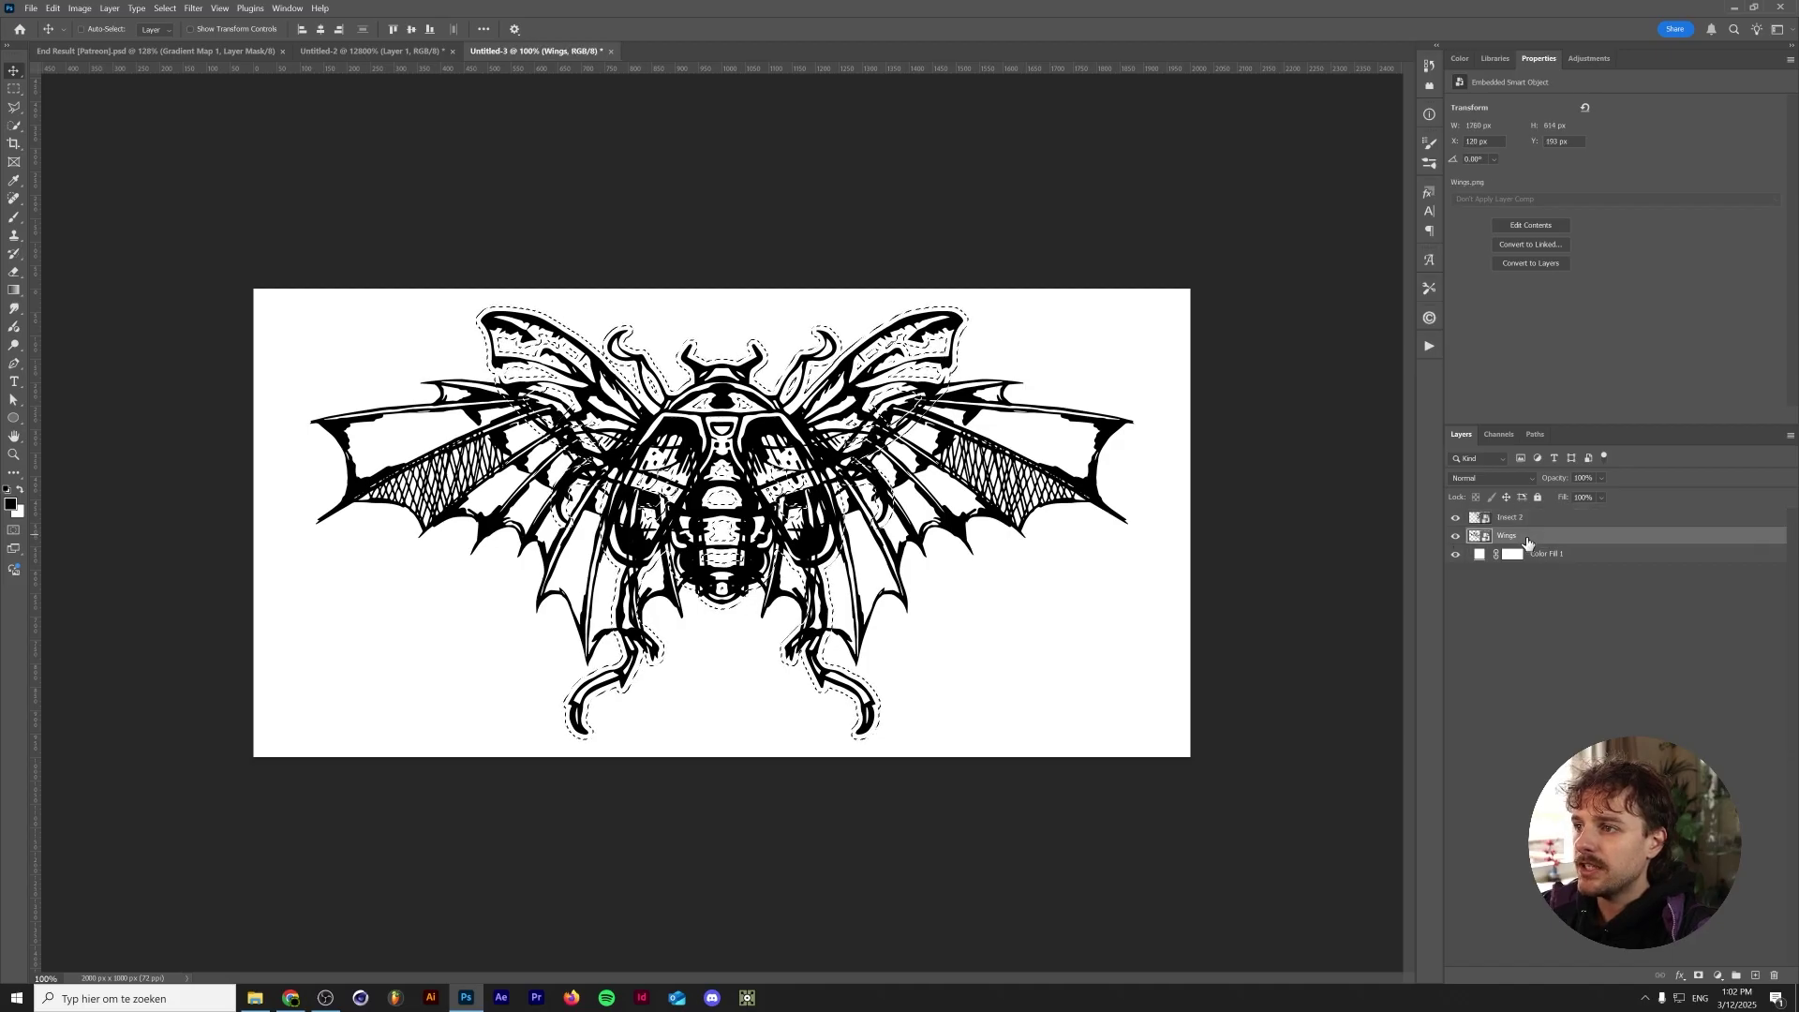
{"action": "left_click", "coordinate": [1701, 977]}
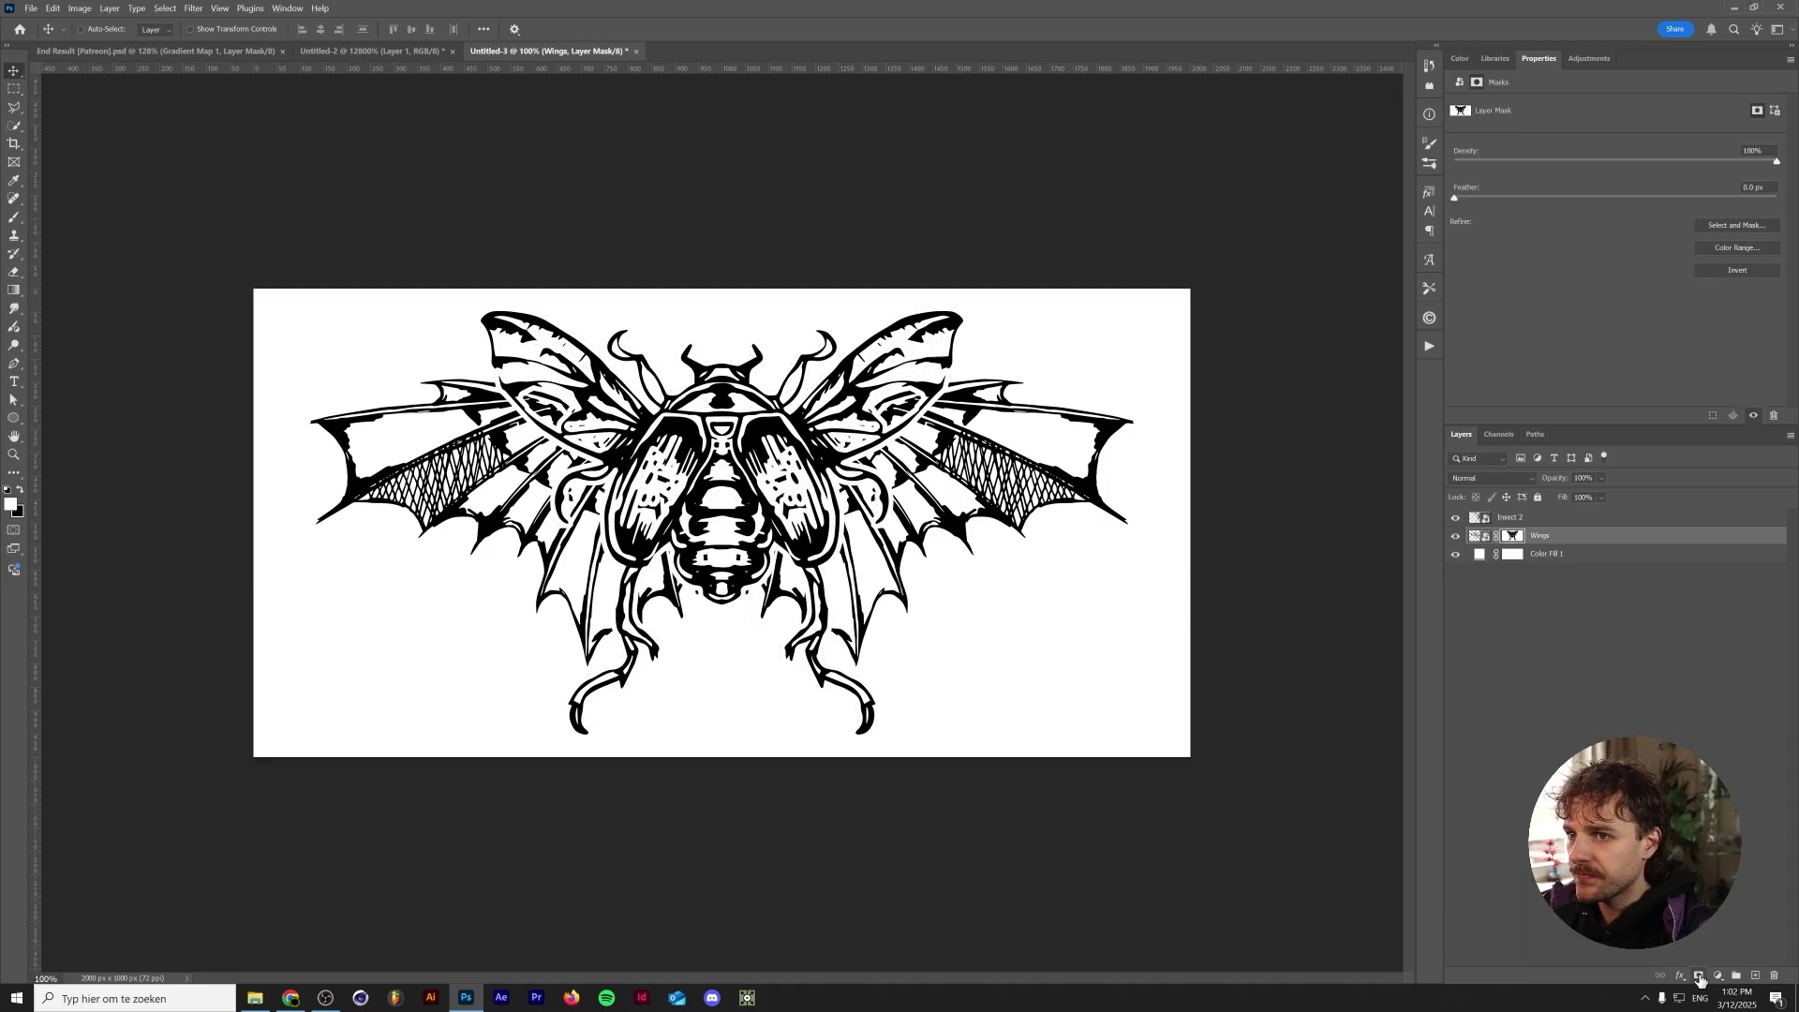
Step: Paint black over the holes in the Wings mask, then fit the document in view
{"action": "left_click", "coordinate": [1510, 541], "text": "alt"}
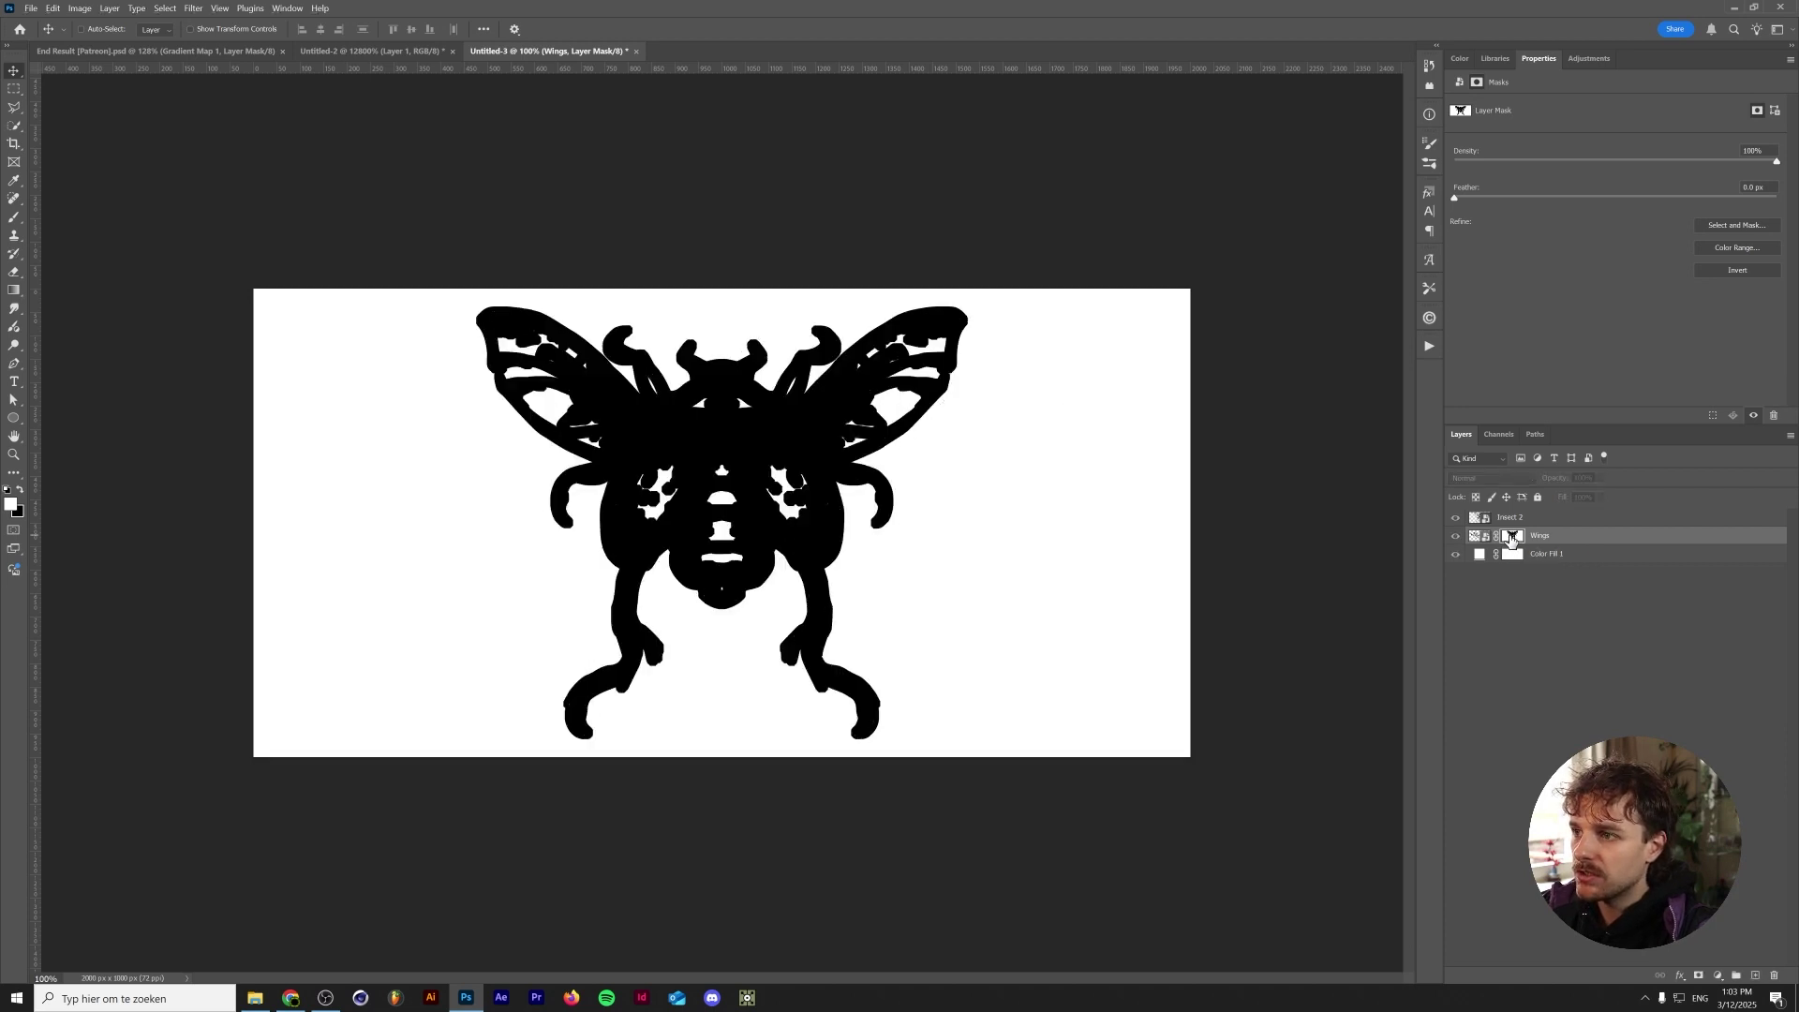
{"action": "key", "text": "x"}
{"action": "key", "text": "b"}
{"action": "scroll", "coordinate": [747, 514], "scroll_direction": "up", "scroll_amount": 4}
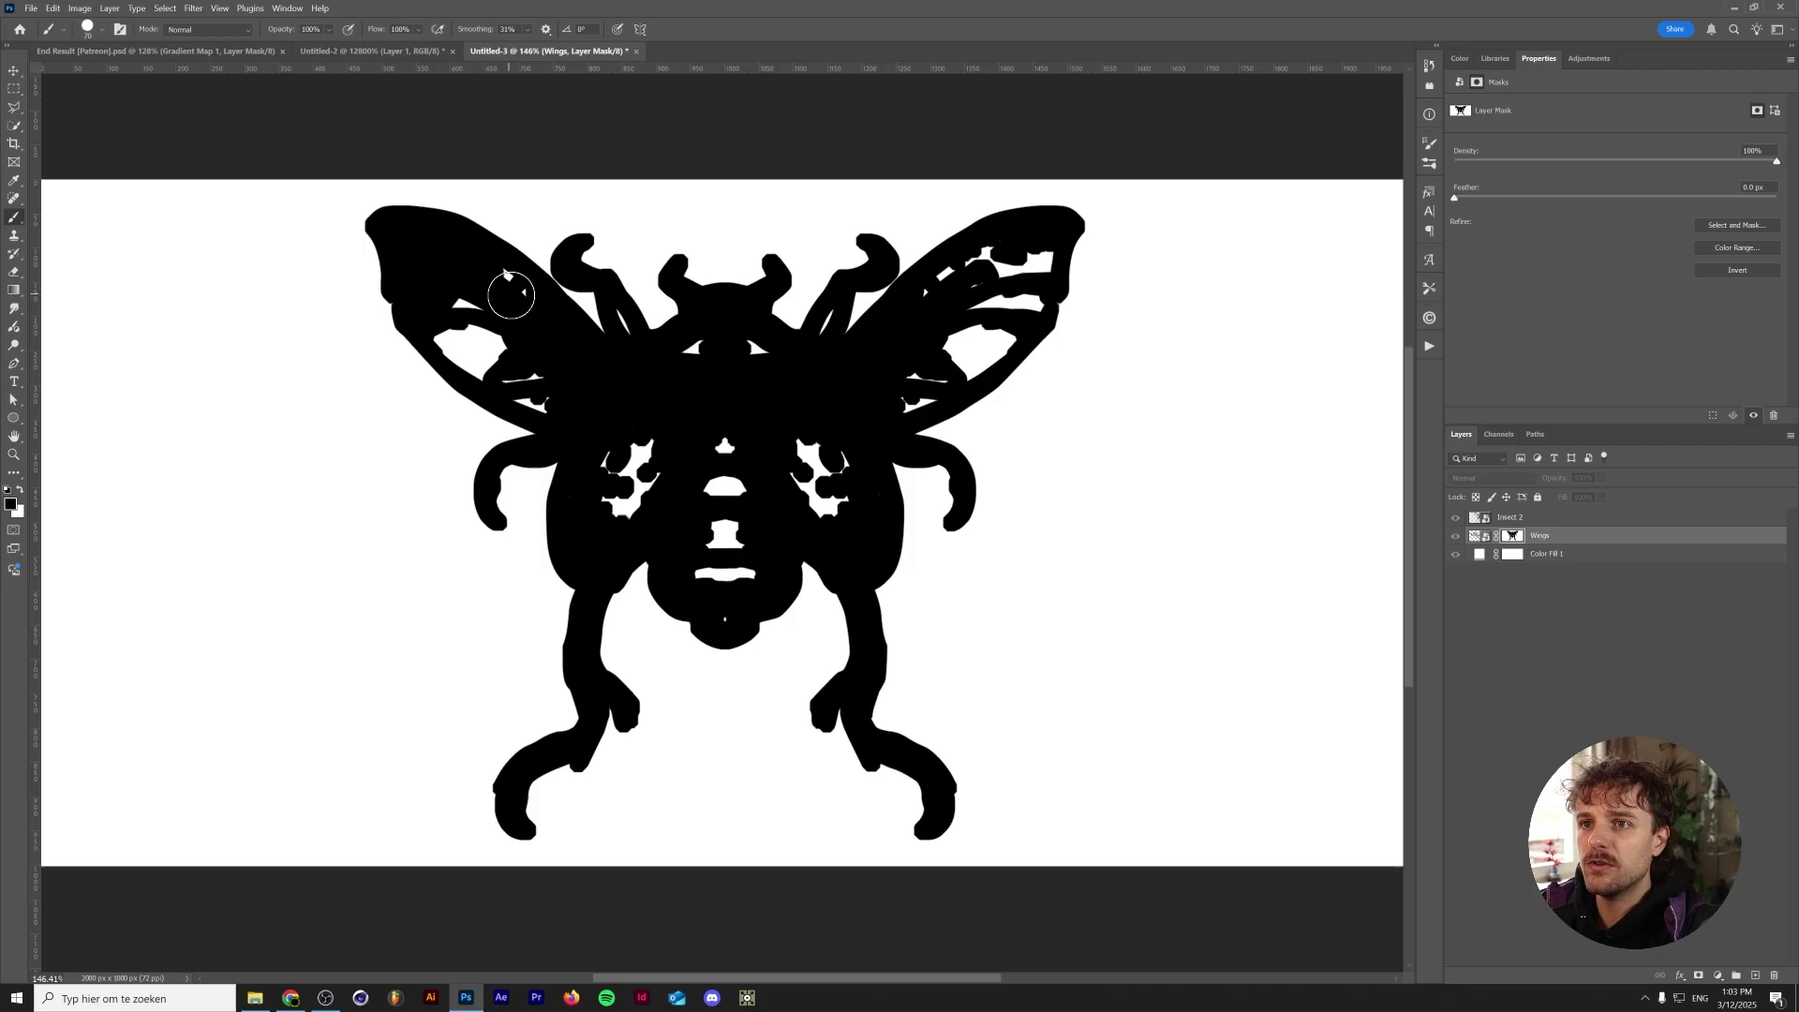
{"action": "mouse_move", "coordinate": [433, 281]}
{"action": "left_mouse_down"}
{"action": "mouse_move", "coordinate": [717, 503]}
{"action": "mouse_move", "coordinate": [801, 476]}
{"action": "mouse_move", "coordinate": [1018, 303]}
{"action": "left_mouse_up"}
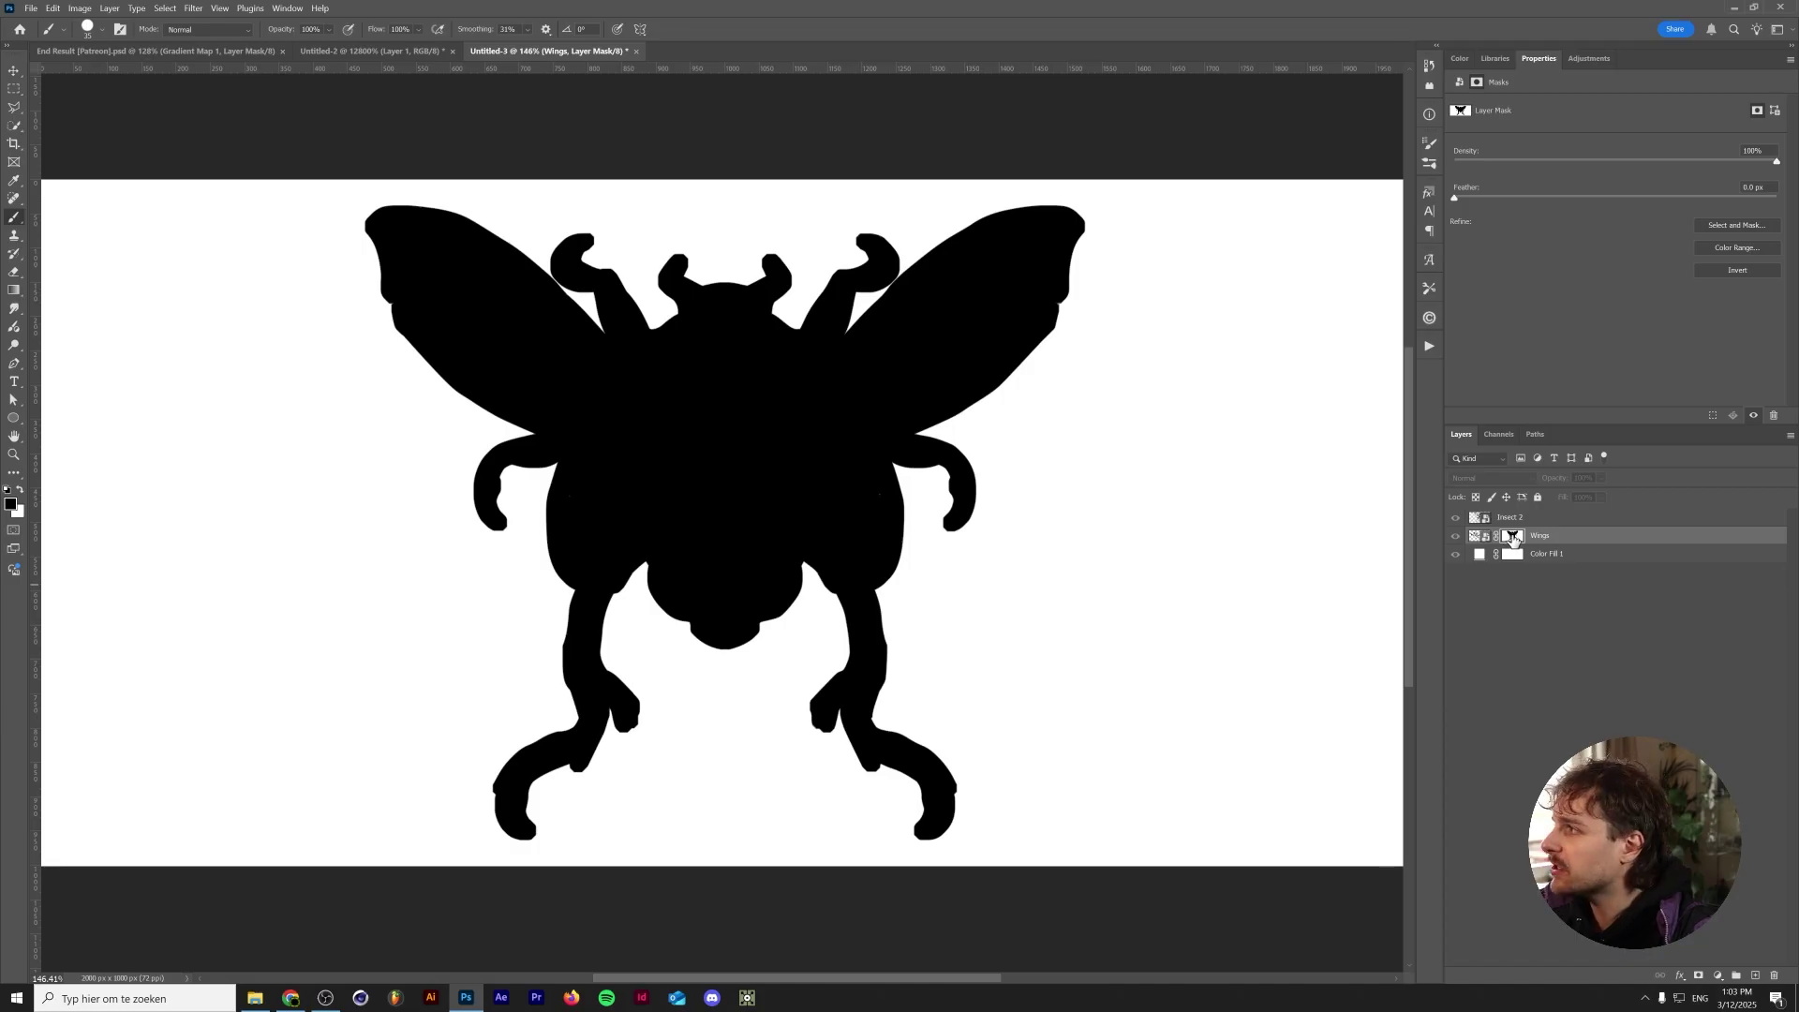
{"action": "left_click", "coordinate": [1513, 541], "text": "alt"}
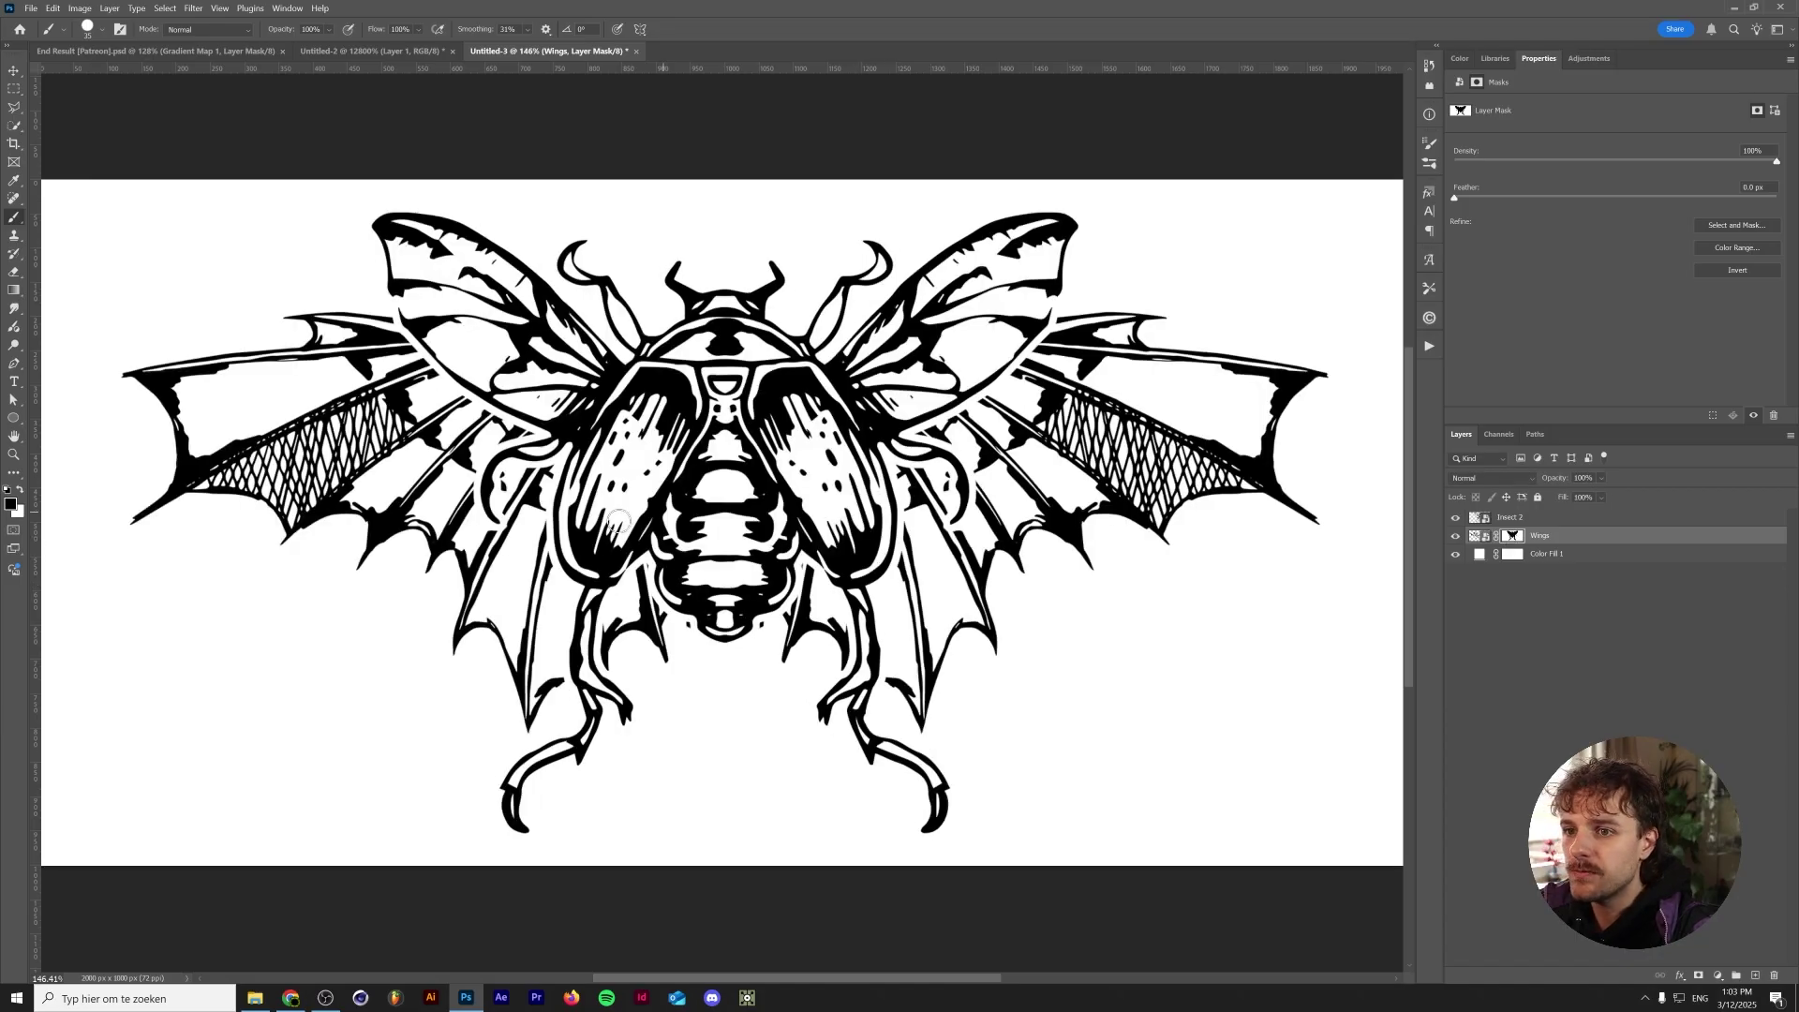
{"action": "key", "text": "v"}
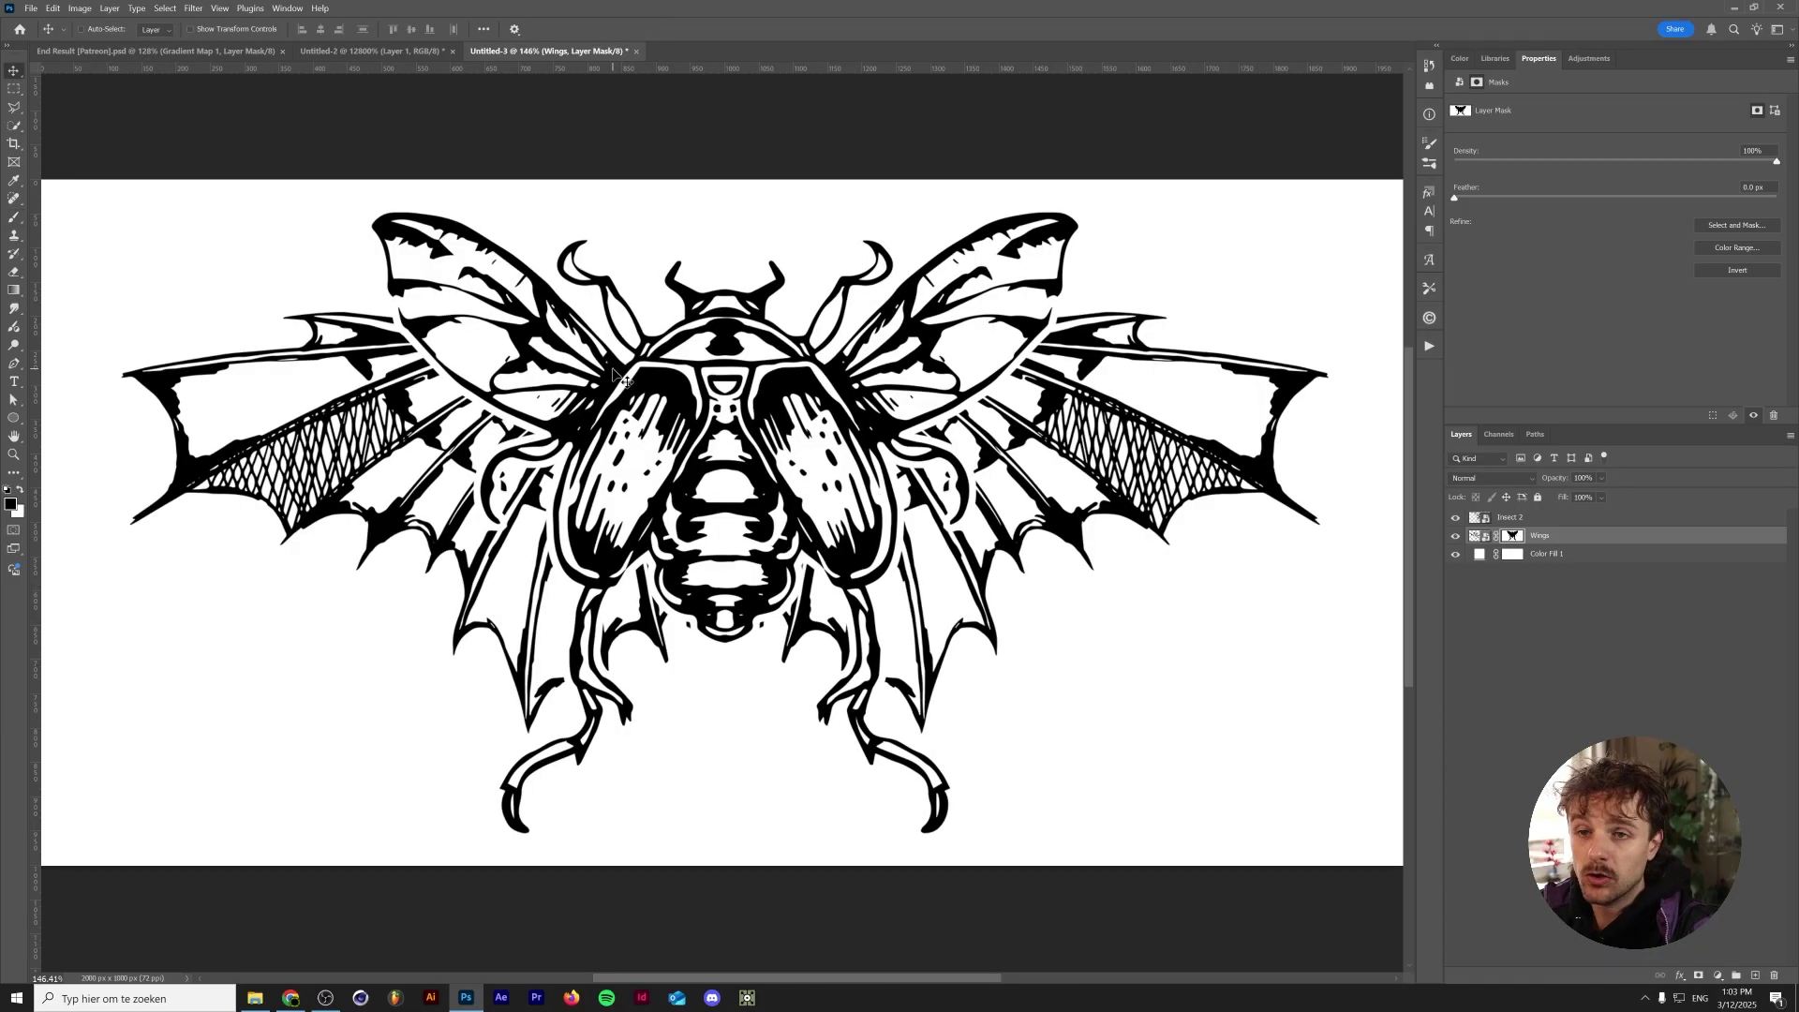
{"action": "key", "text": "ctrl+minus"}
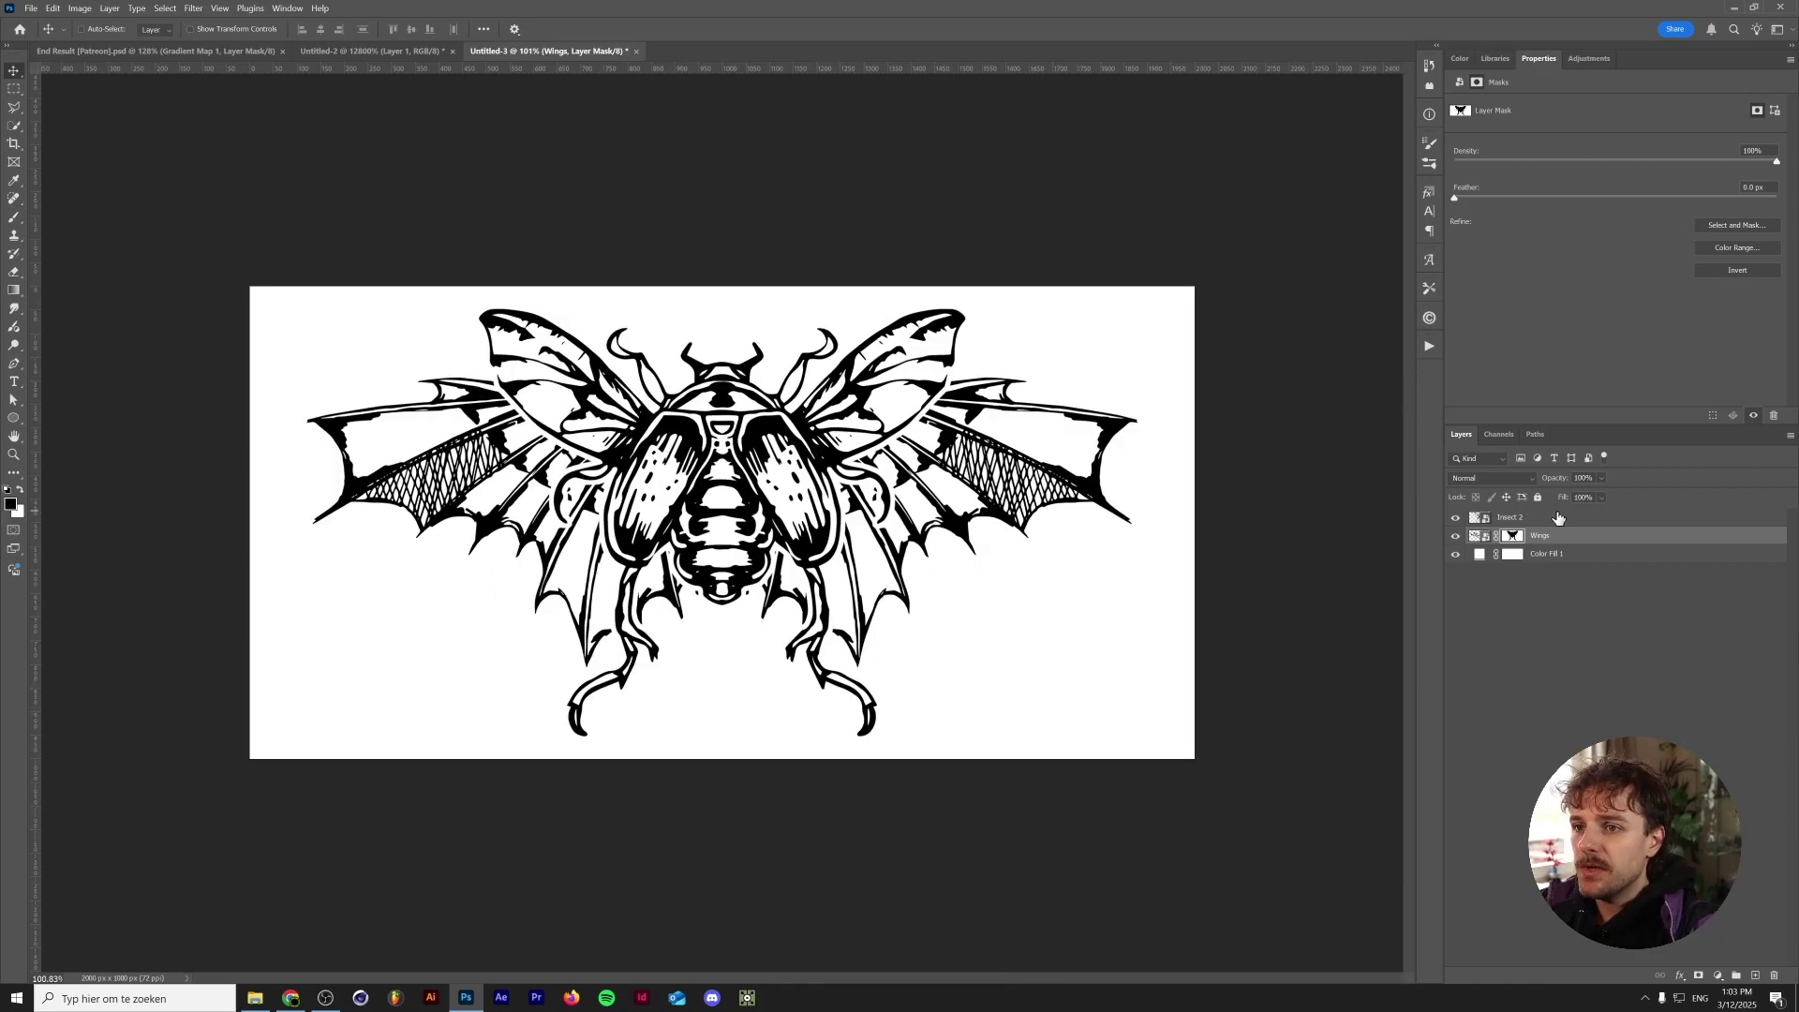
{"action": "left_click", "coordinate": [1552, 521]}
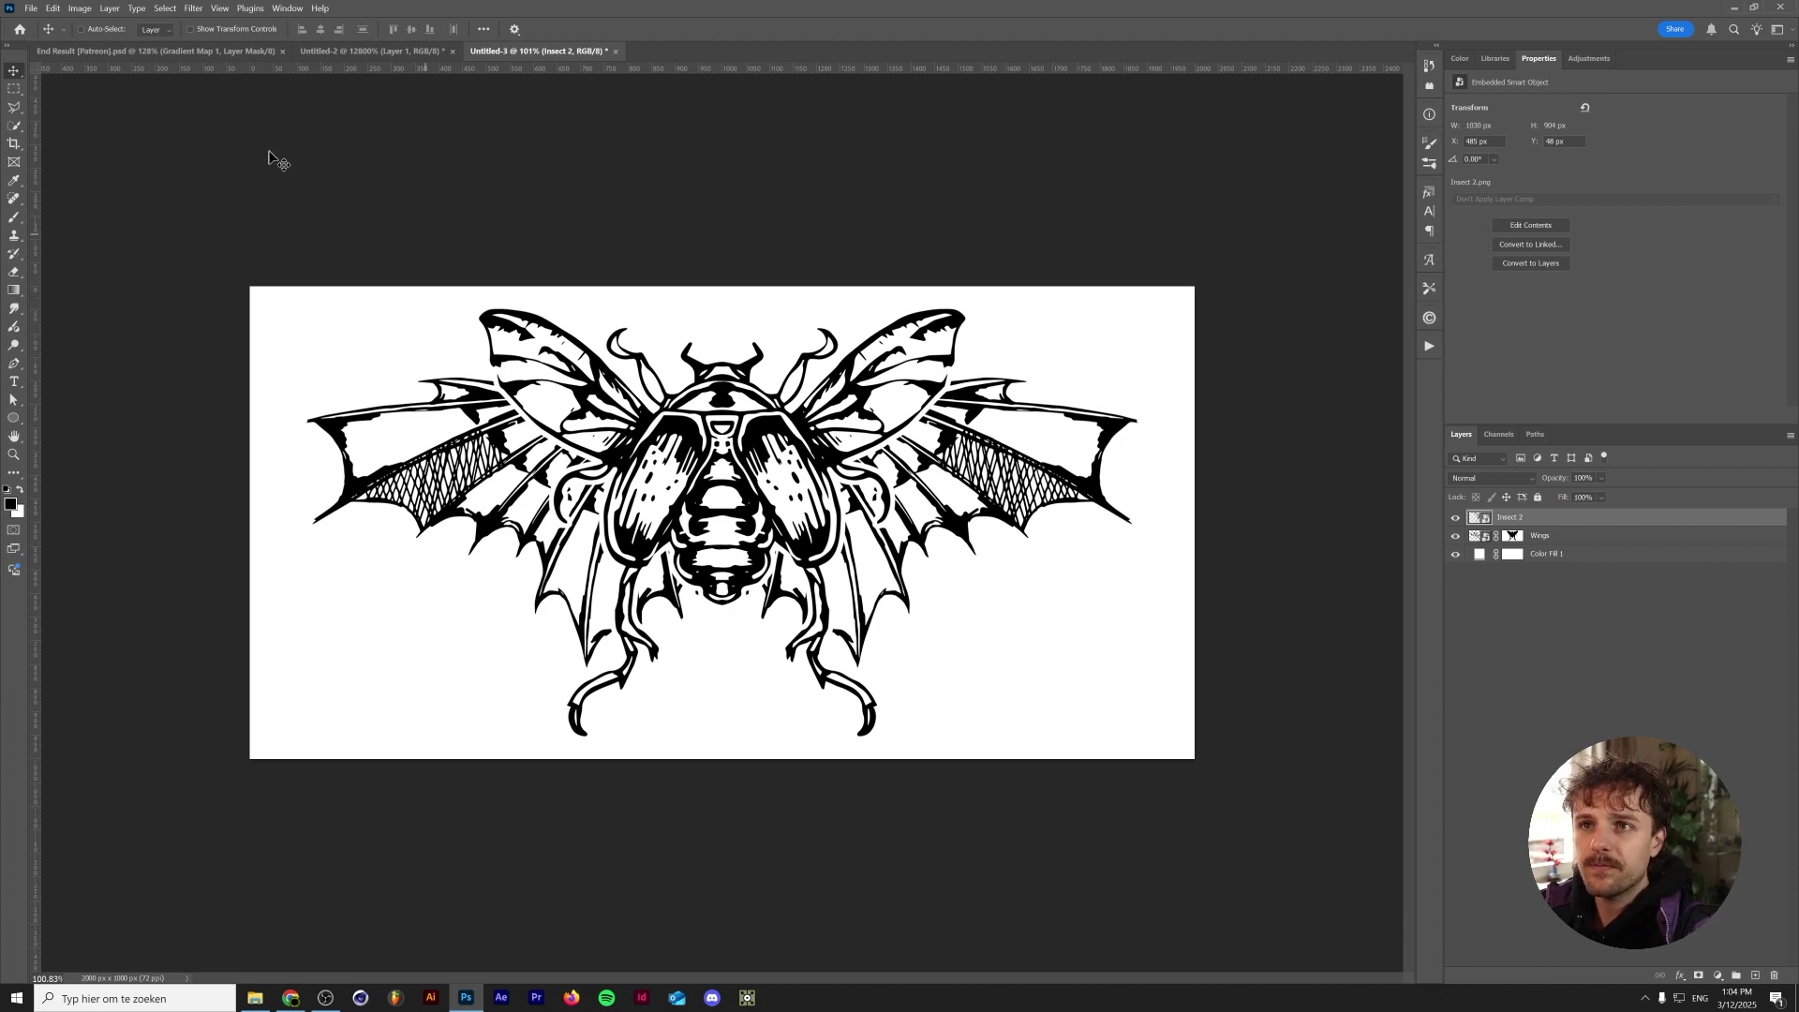
Step: Create a new 10 × 10 px document and zoom it to fill the view
{"action": "left_click", "coordinate": [29, 8]}
{"action": "left_click", "coordinate": [42, 25]}
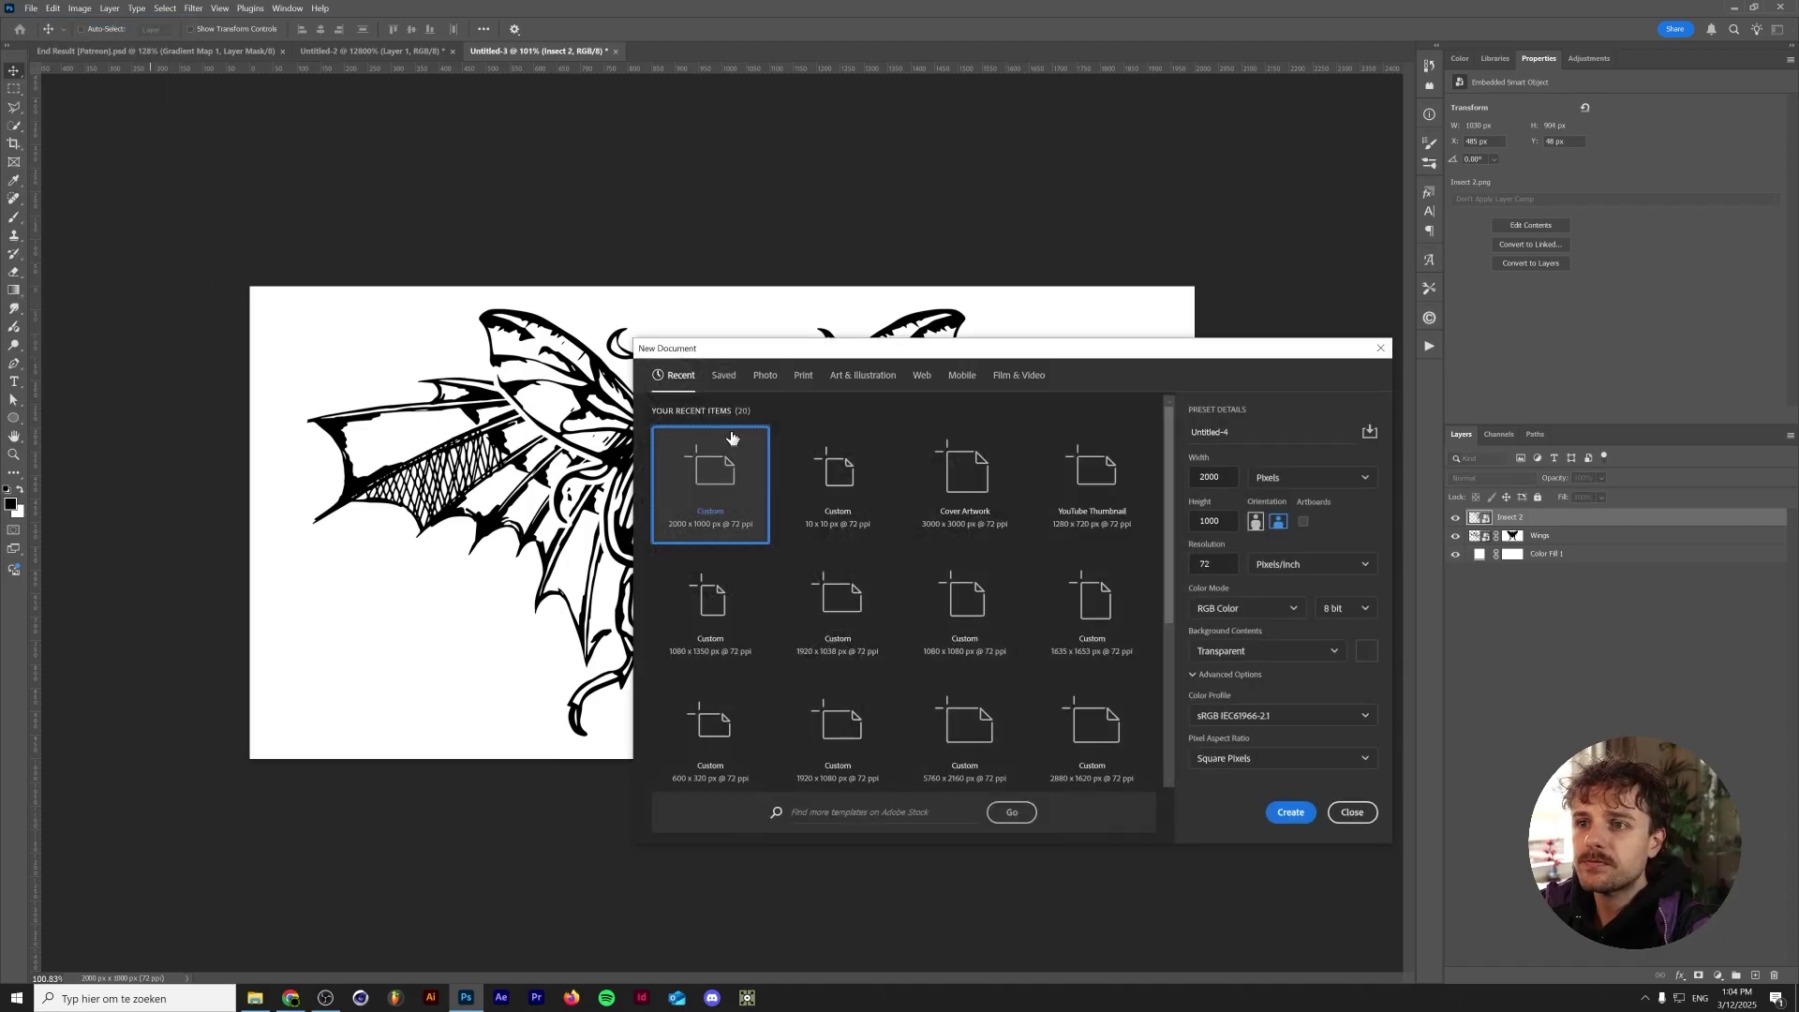
{"action": "left_click", "coordinate": [851, 502]}
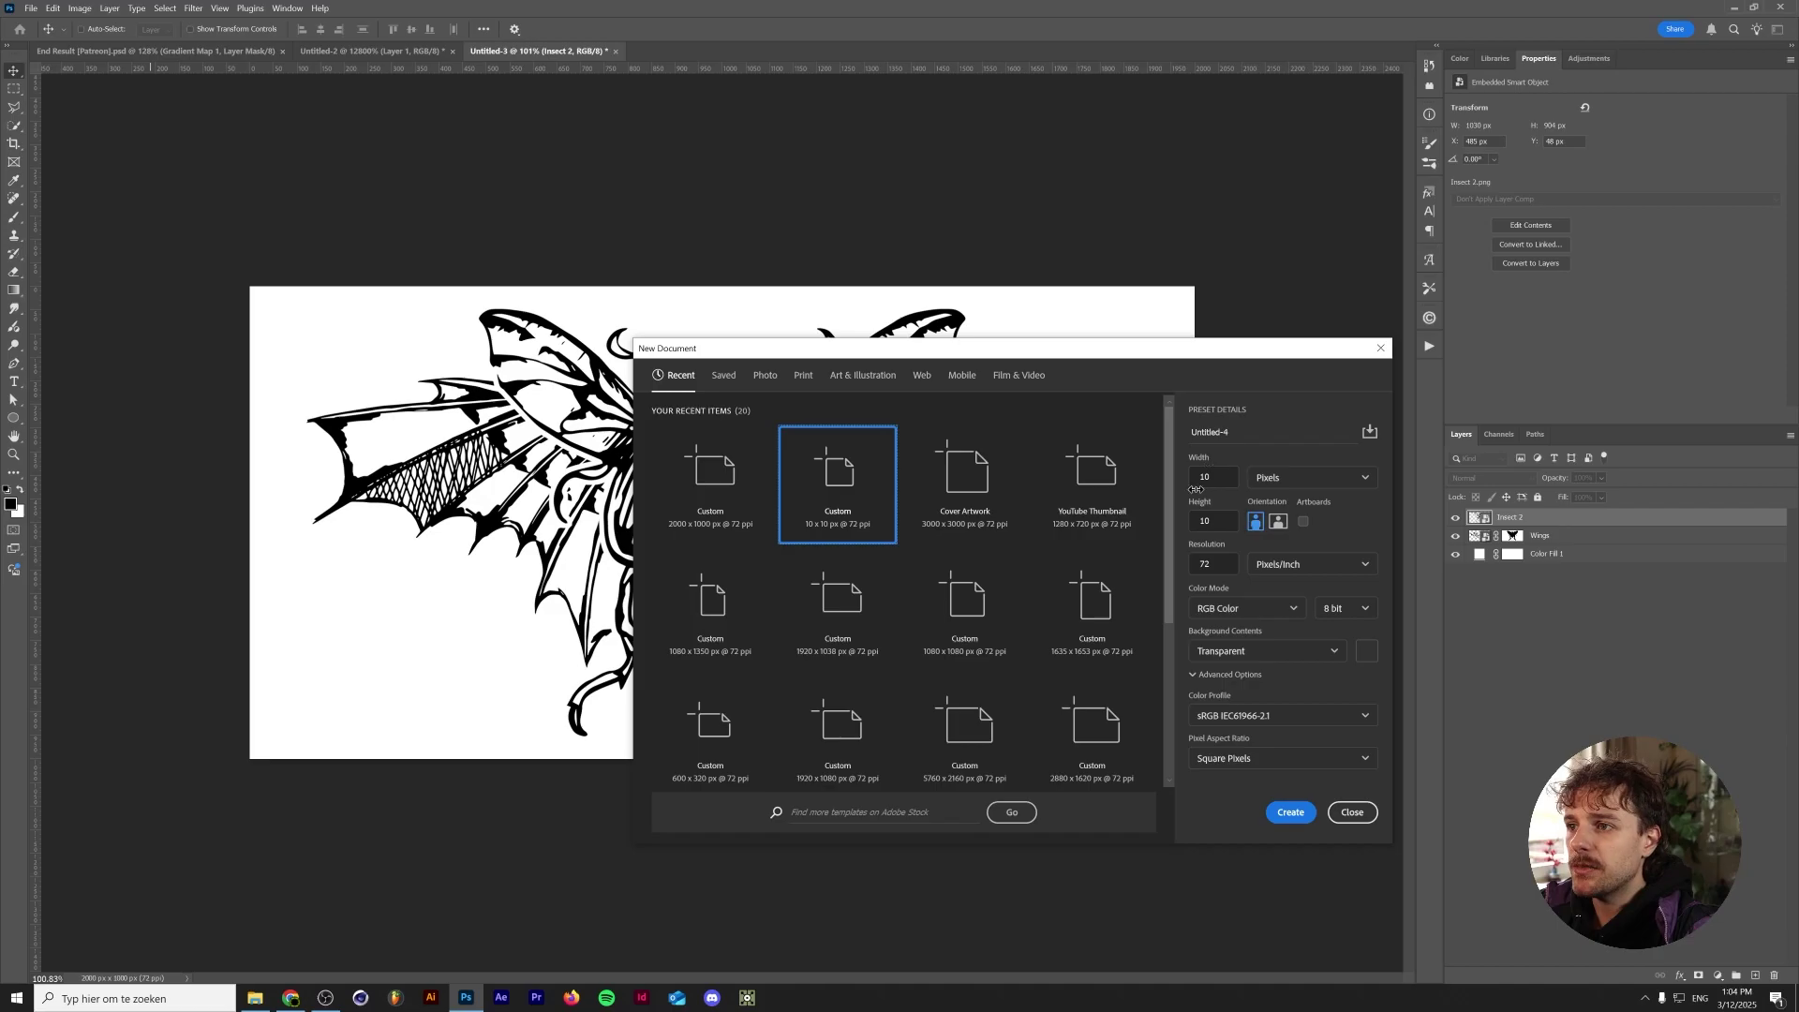
{"action": "left_click", "coordinate": [1291, 813]}
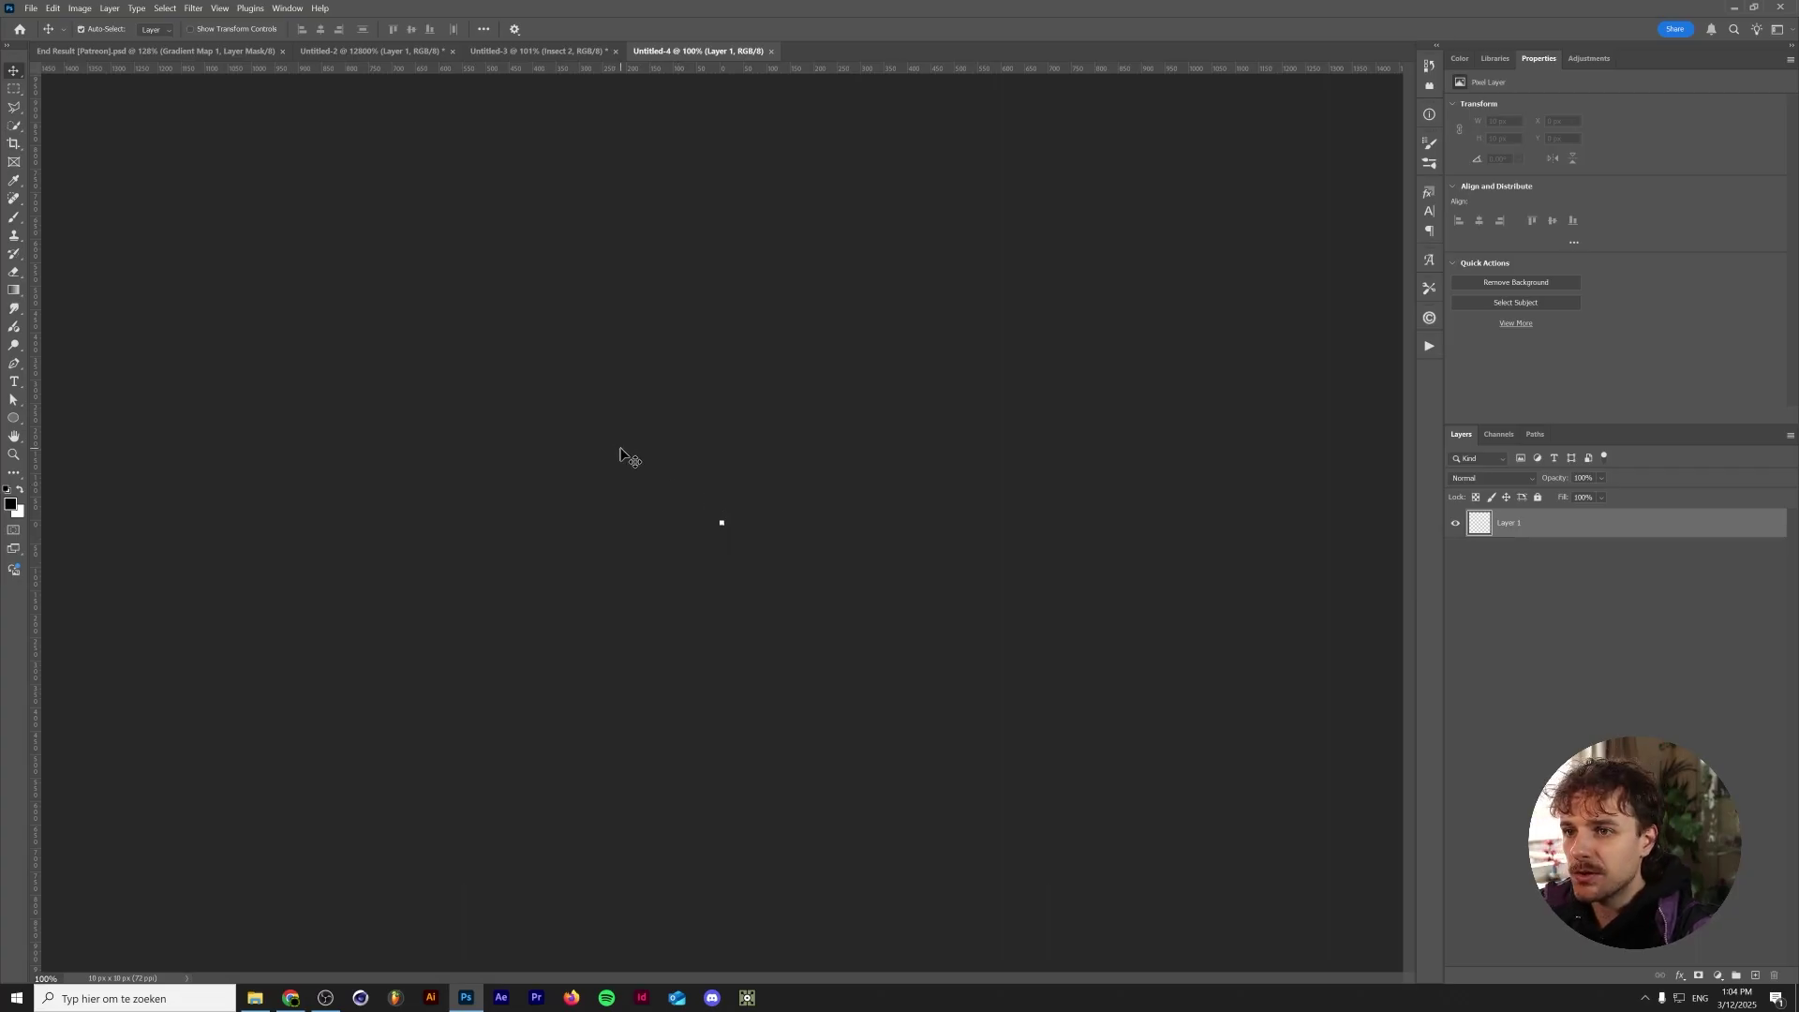
{"action": "key", "text": "ctrl+0"}
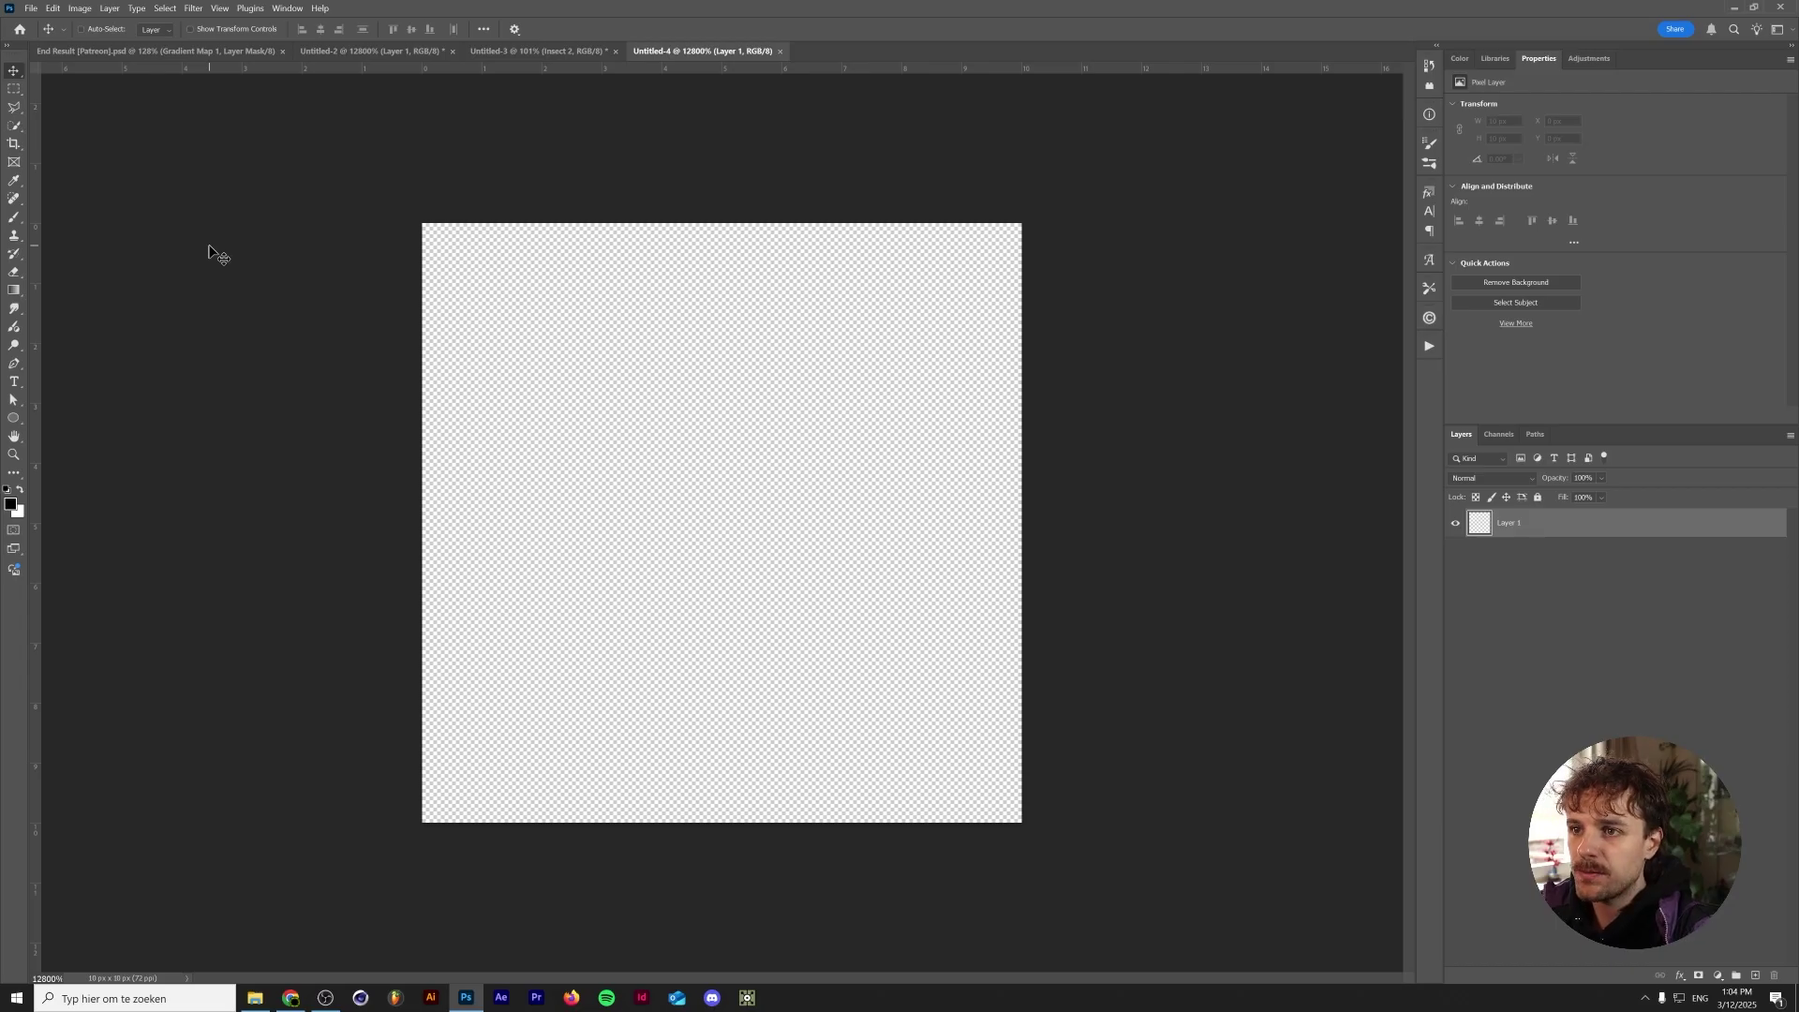
Step: Fill Layer 1 with White instead of 50% Gray
{"action": "key", "text": "i"}
{"action": "key", "text": "shift+F5"}
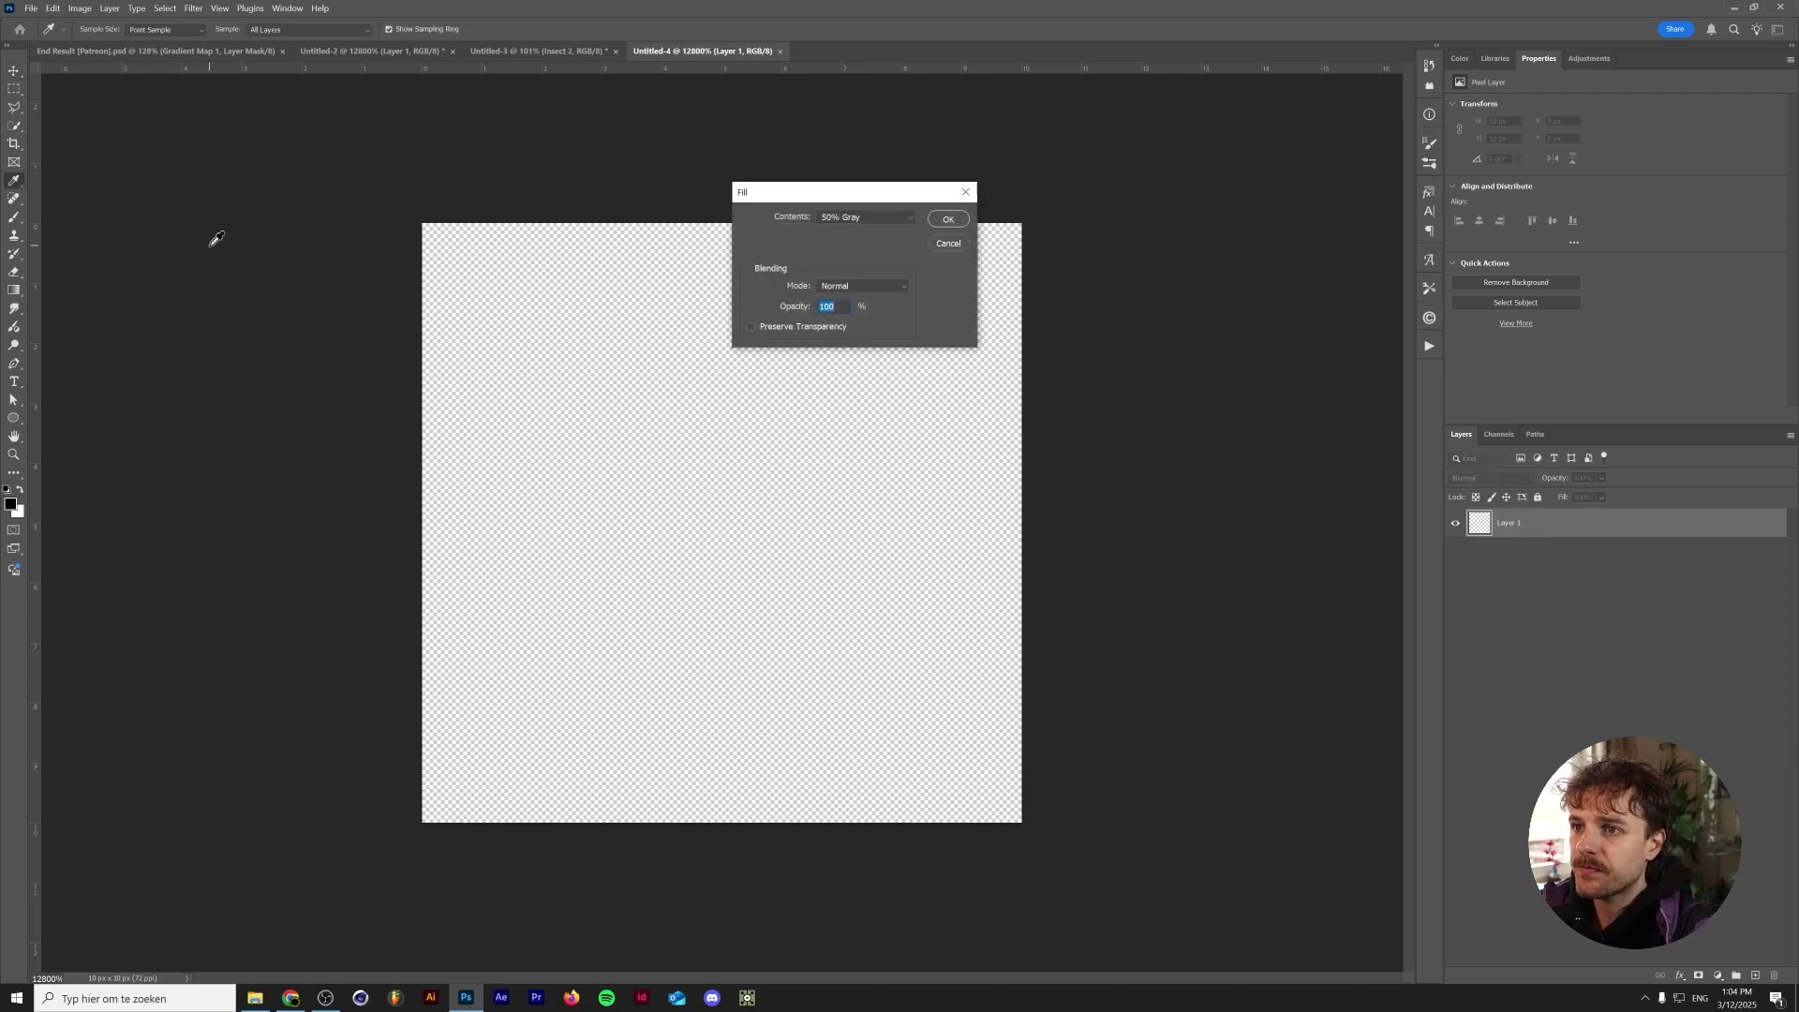
{"action": "left_click", "coordinate": [876, 220]}
{"action": "left_click", "coordinate": [850, 349]}
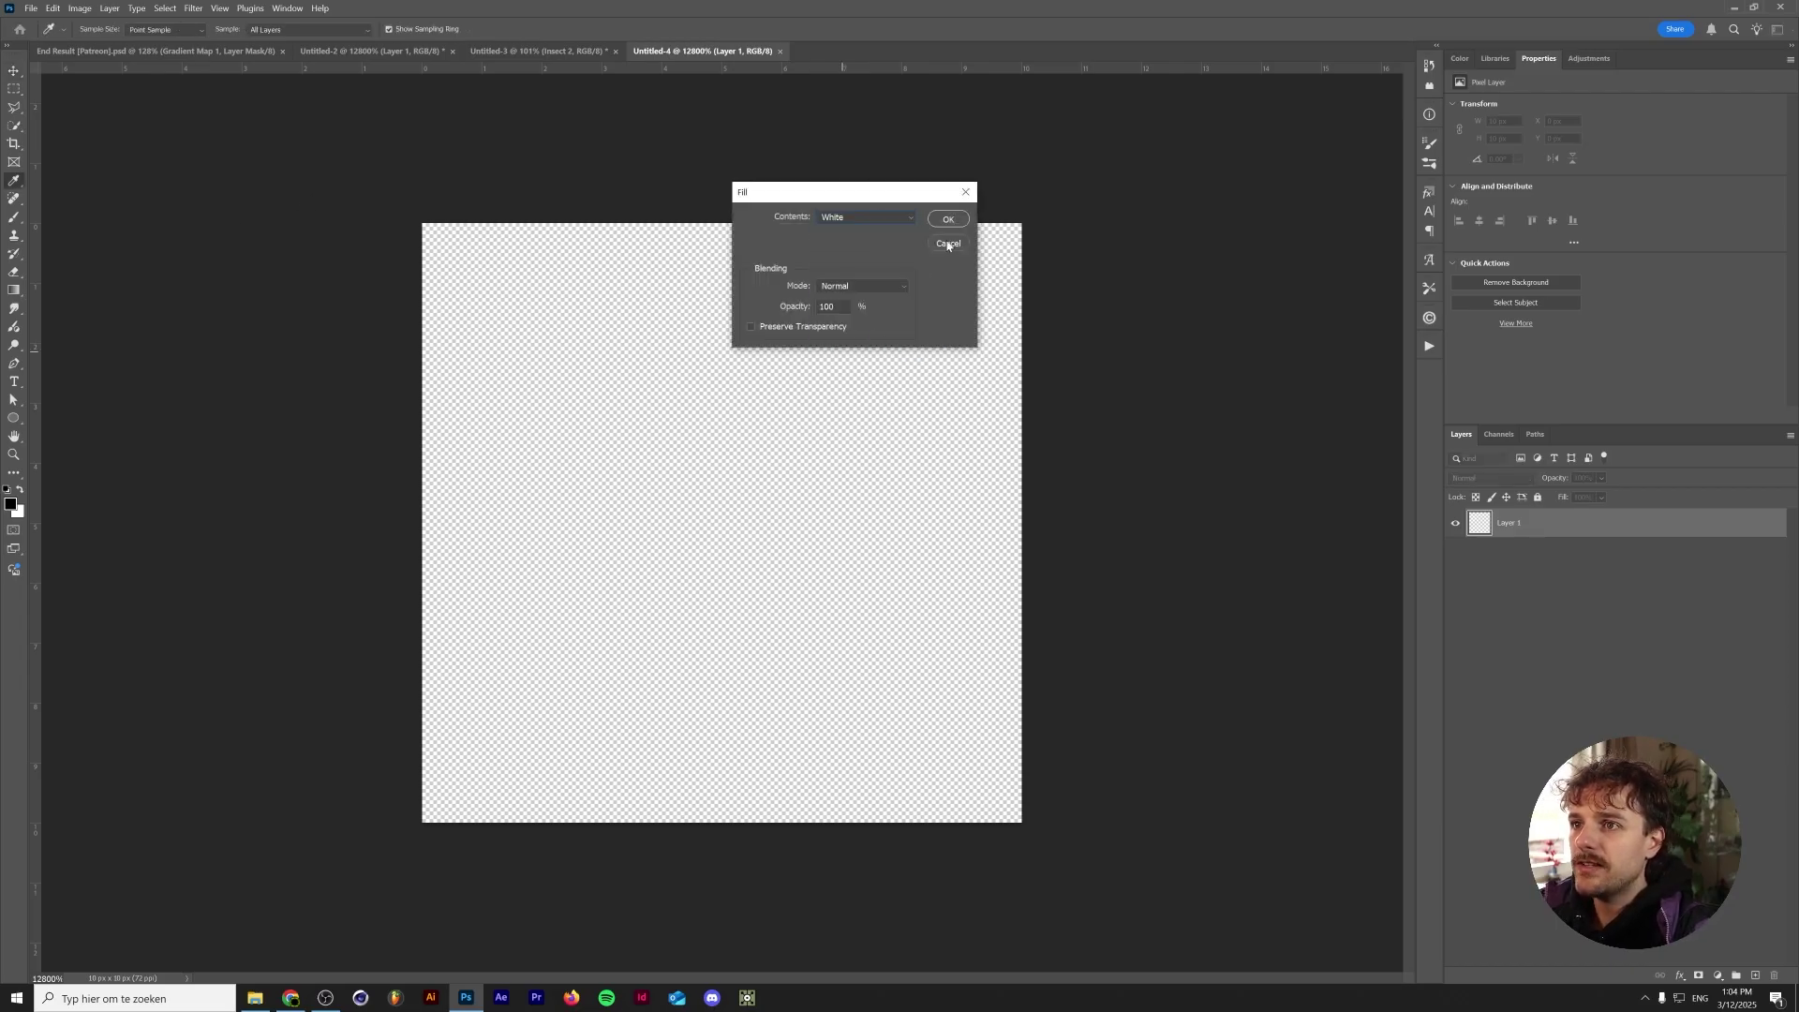
{"action": "left_click", "coordinate": [946, 221]}
{"action": "key", "text": "v"}
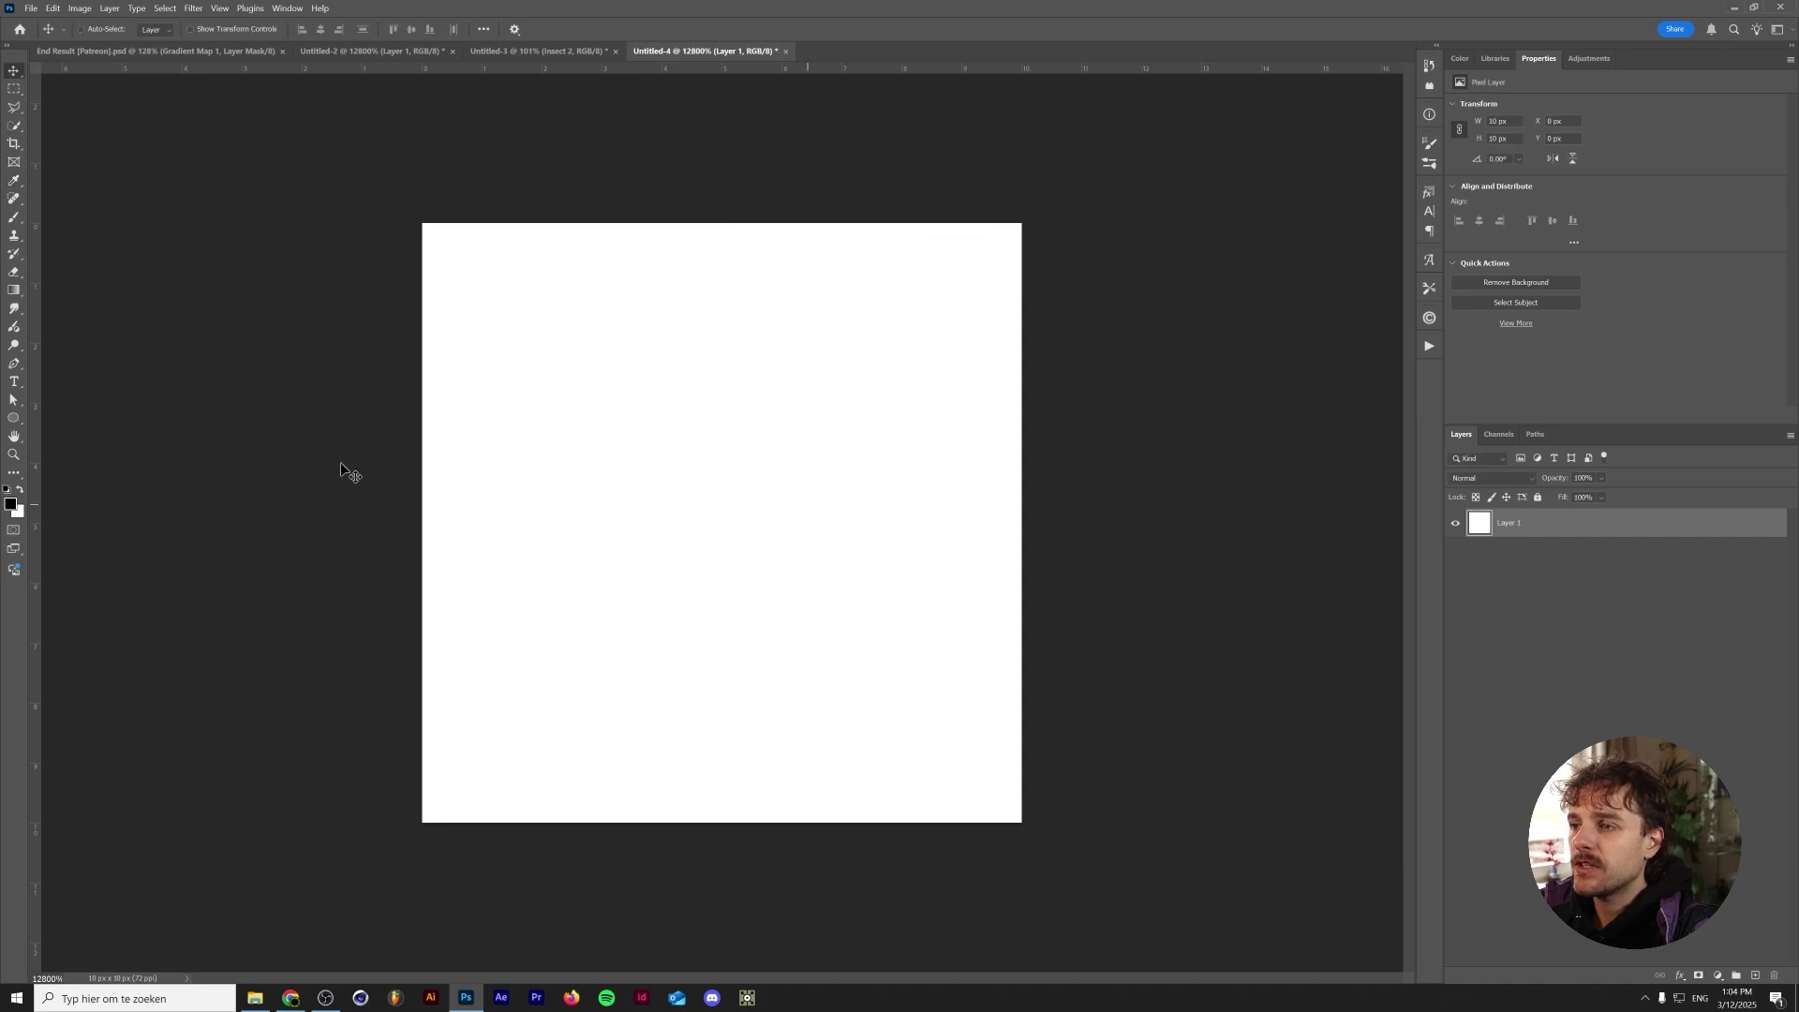
Step: Draw an 8 × 8 px black ellipse and align it to the canvas centre
{"action": "left_click", "coordinate": [13, 420]}
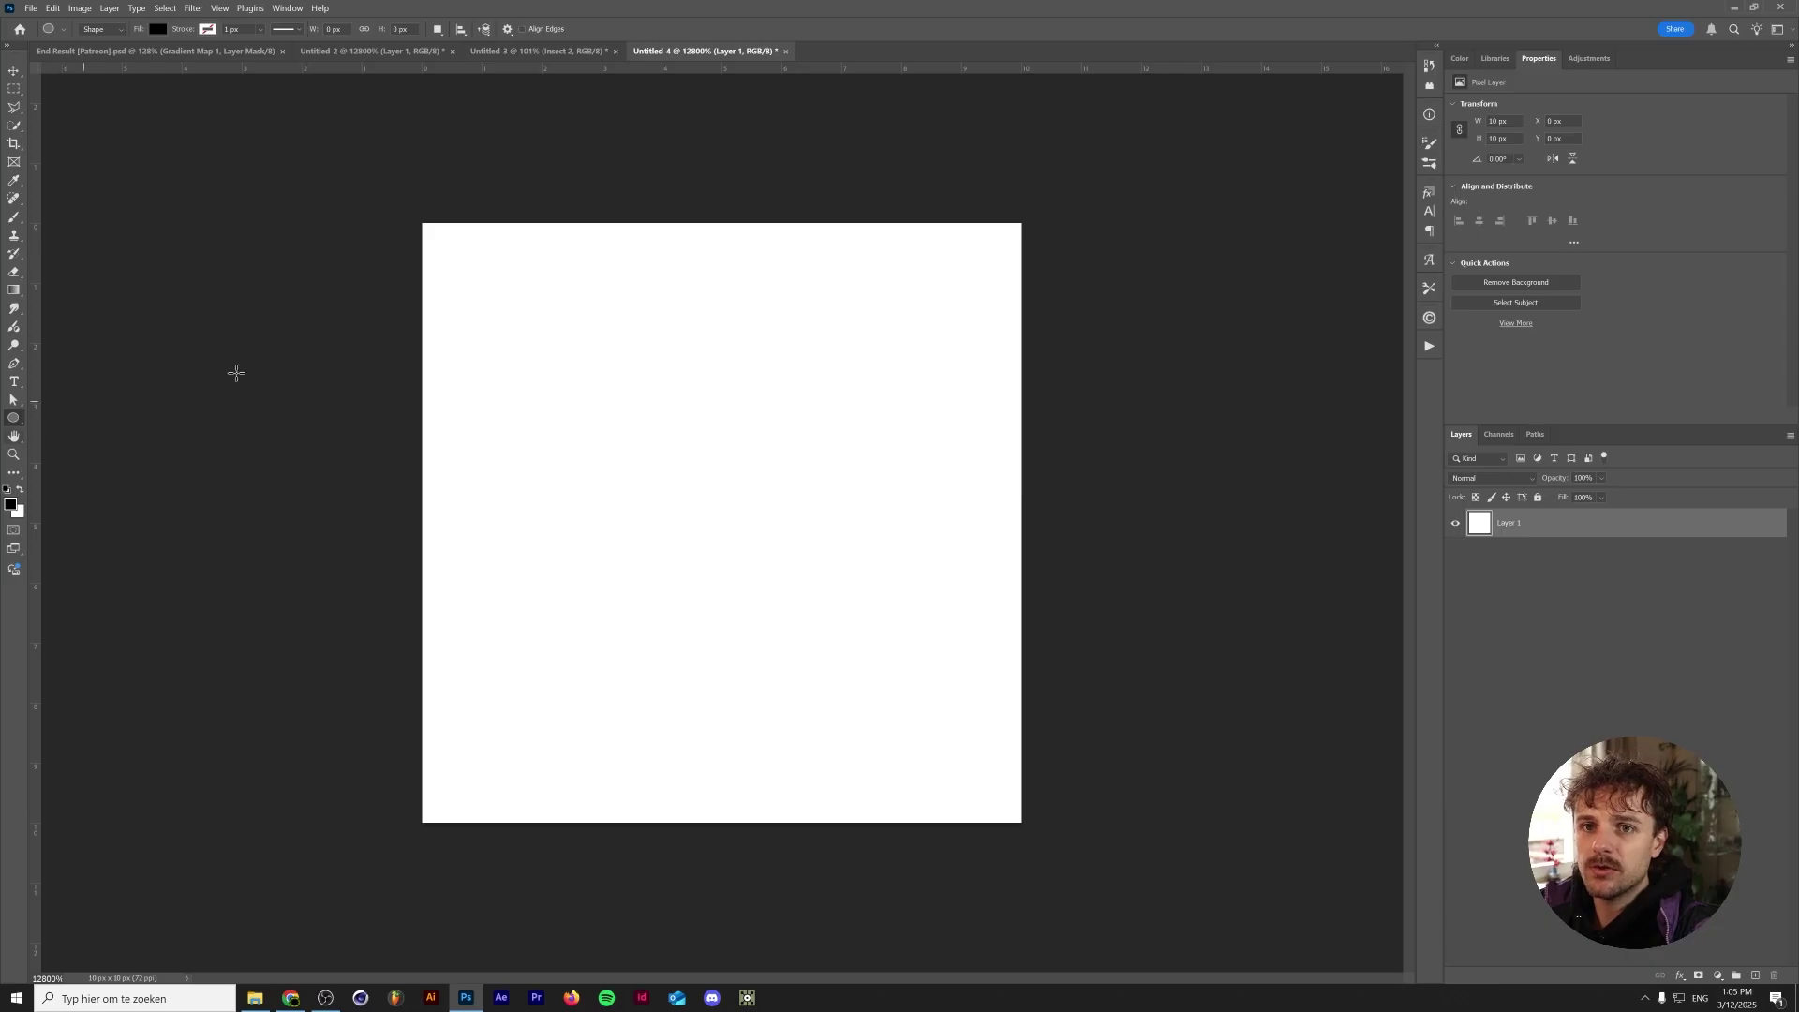
{"action": "left_click", "coordinate": [512, 278]}
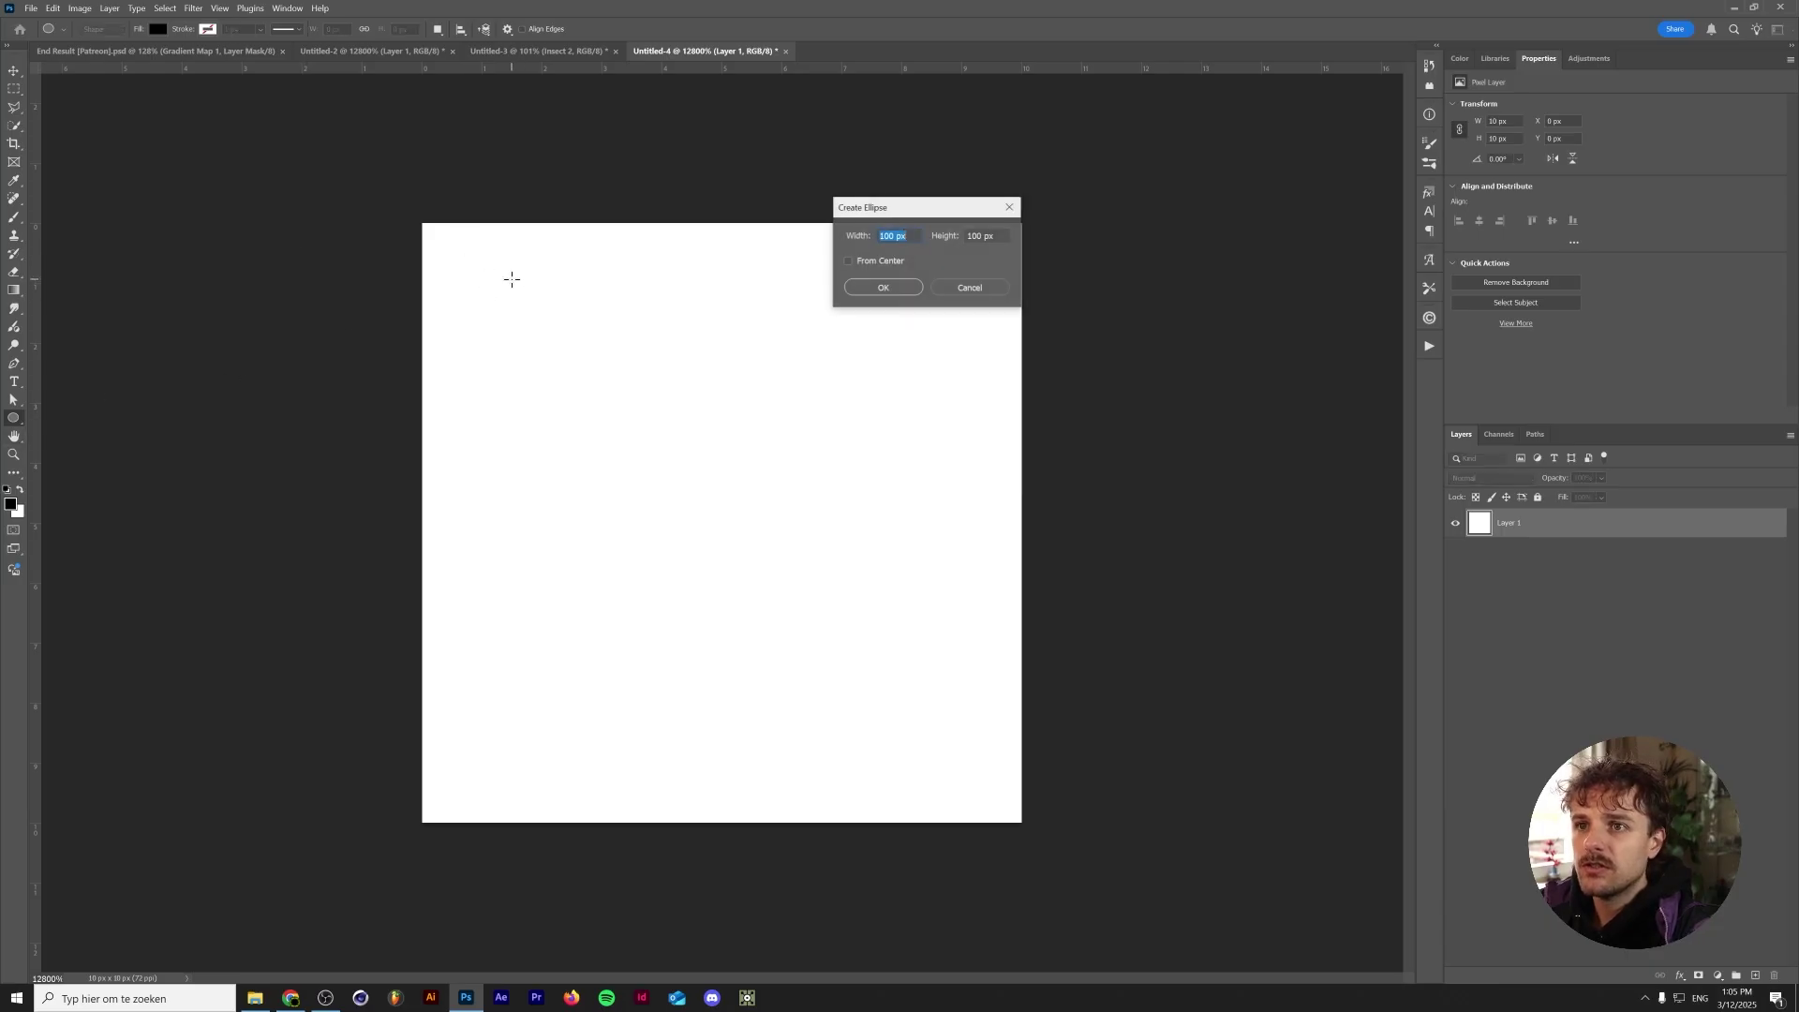
{"action": "left_click", "coordinate": [882, 288]}
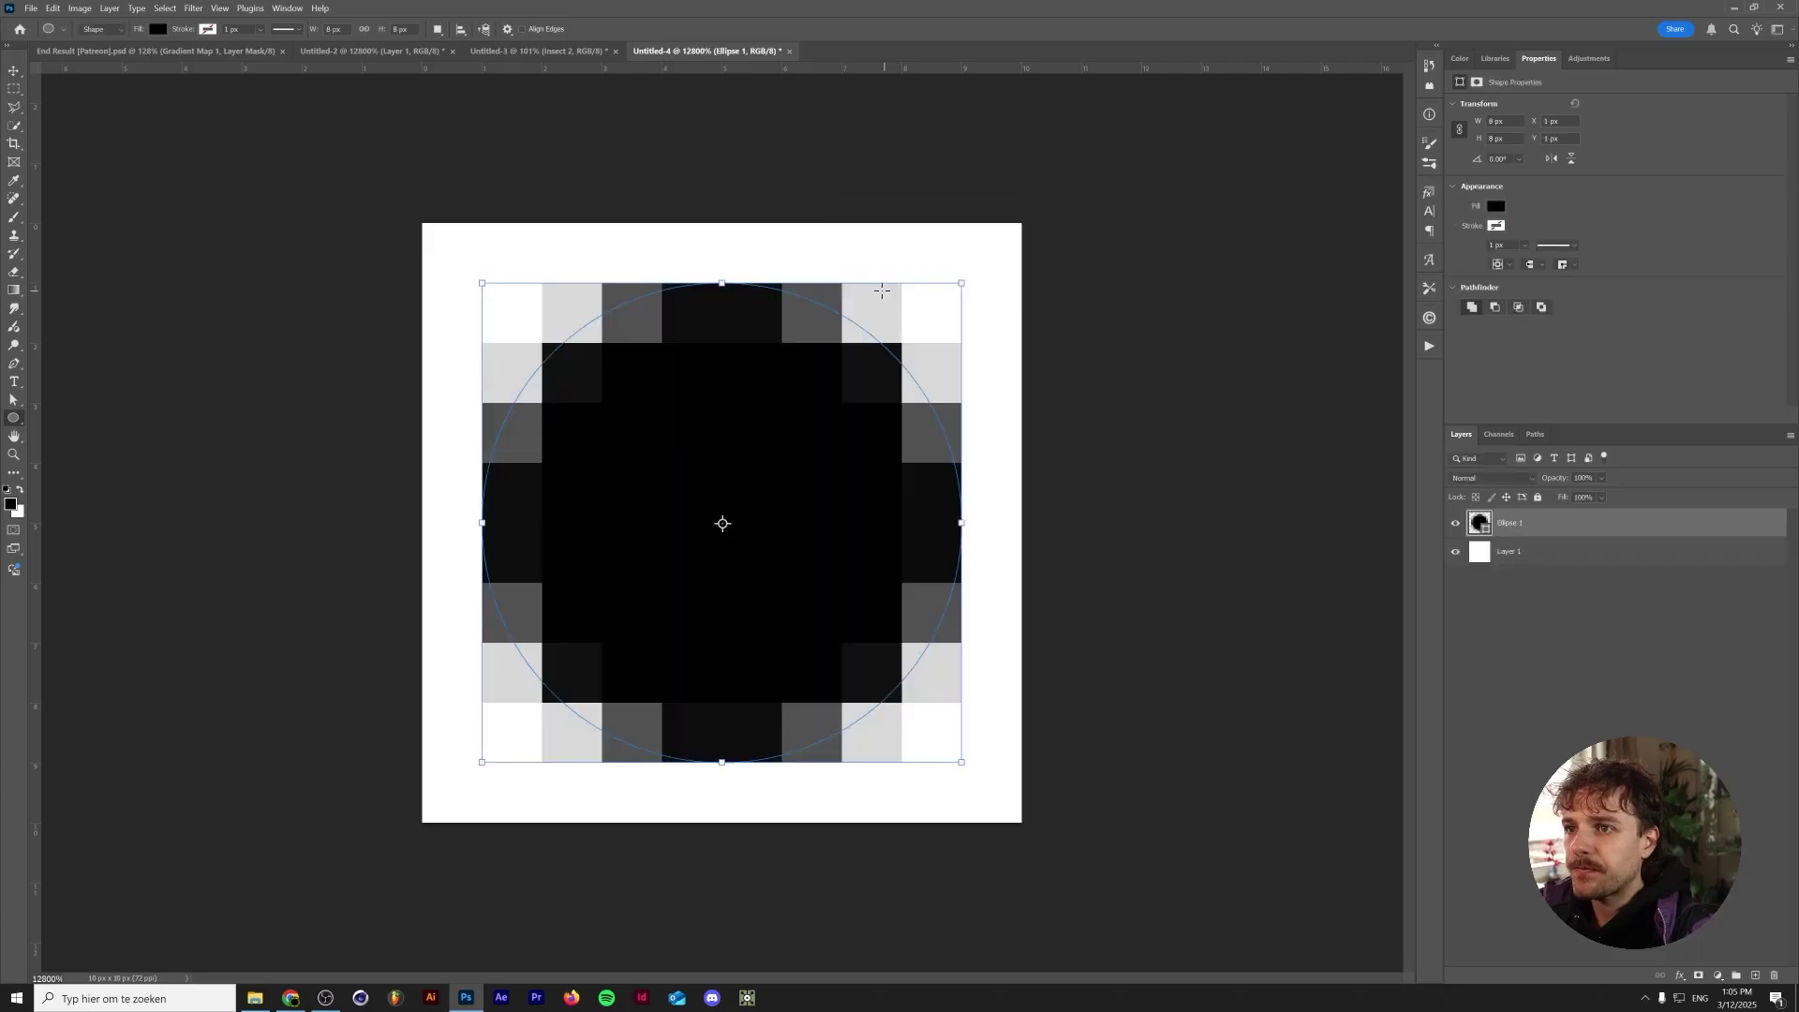
{"action": "key", "text": "ctrl+a"}
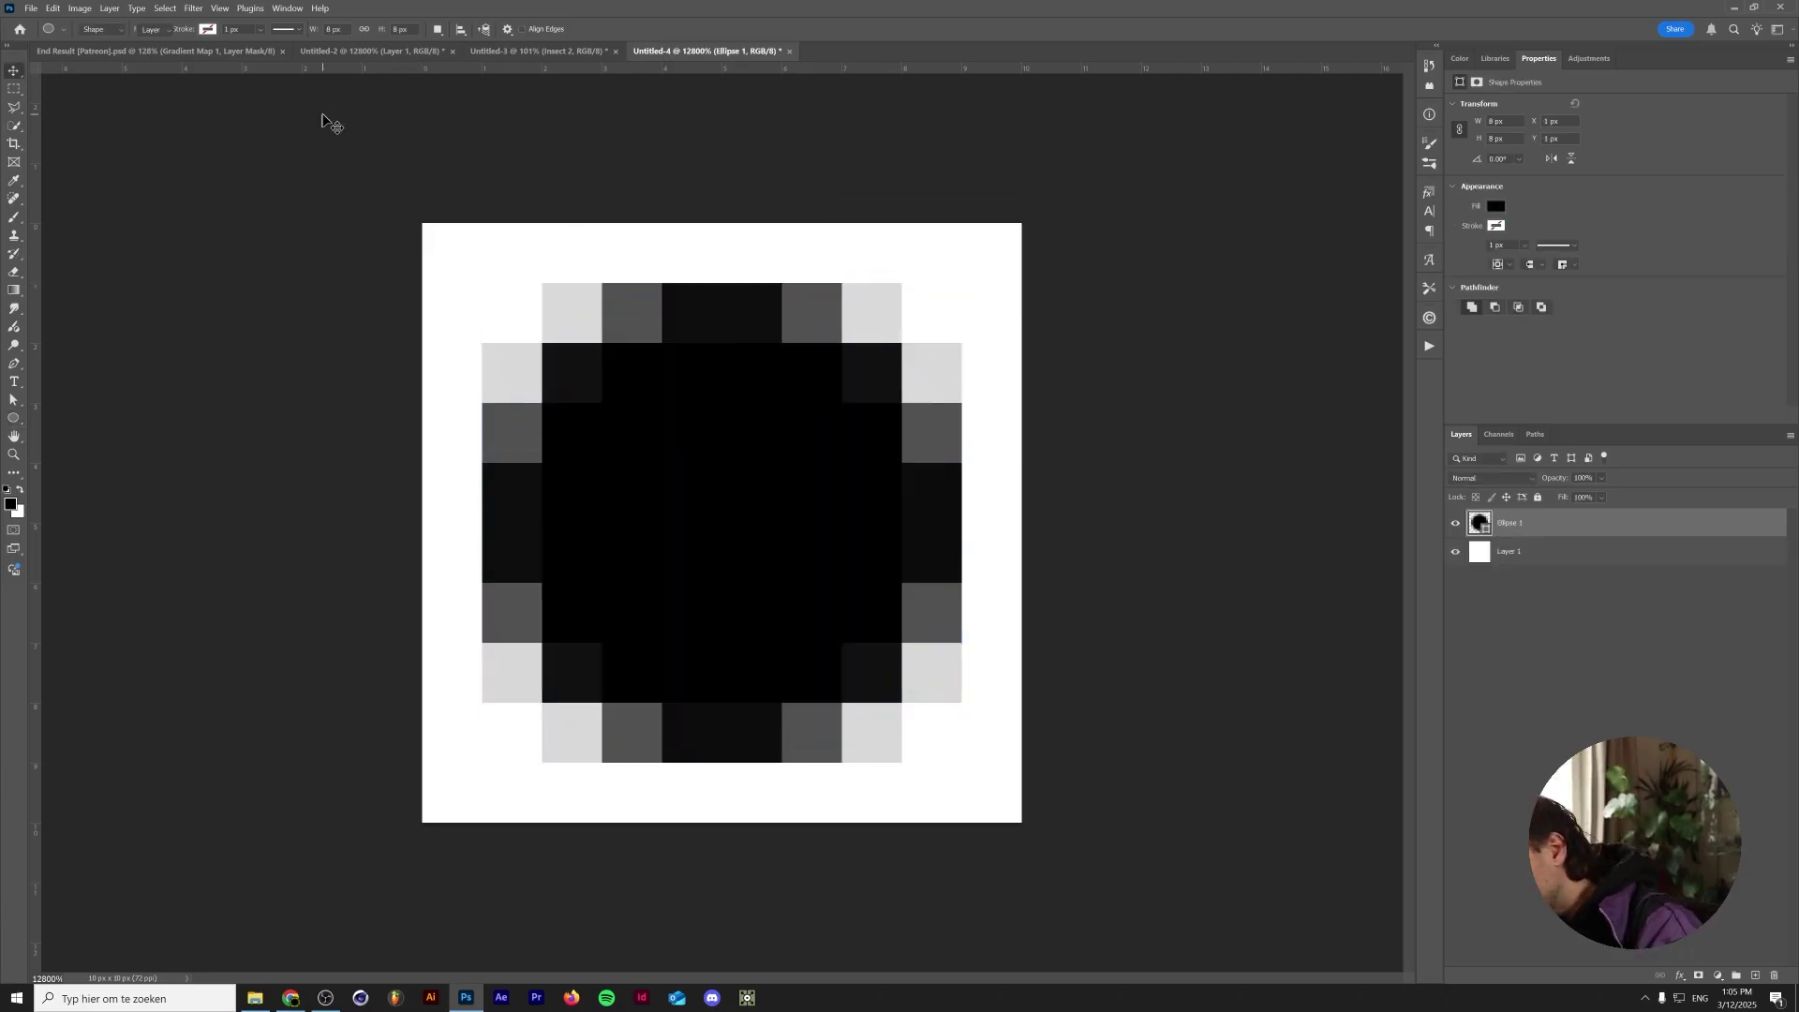
{"action": "key", "text": "v"}
{"action": "left_click", "coordinate": [321, 30]}
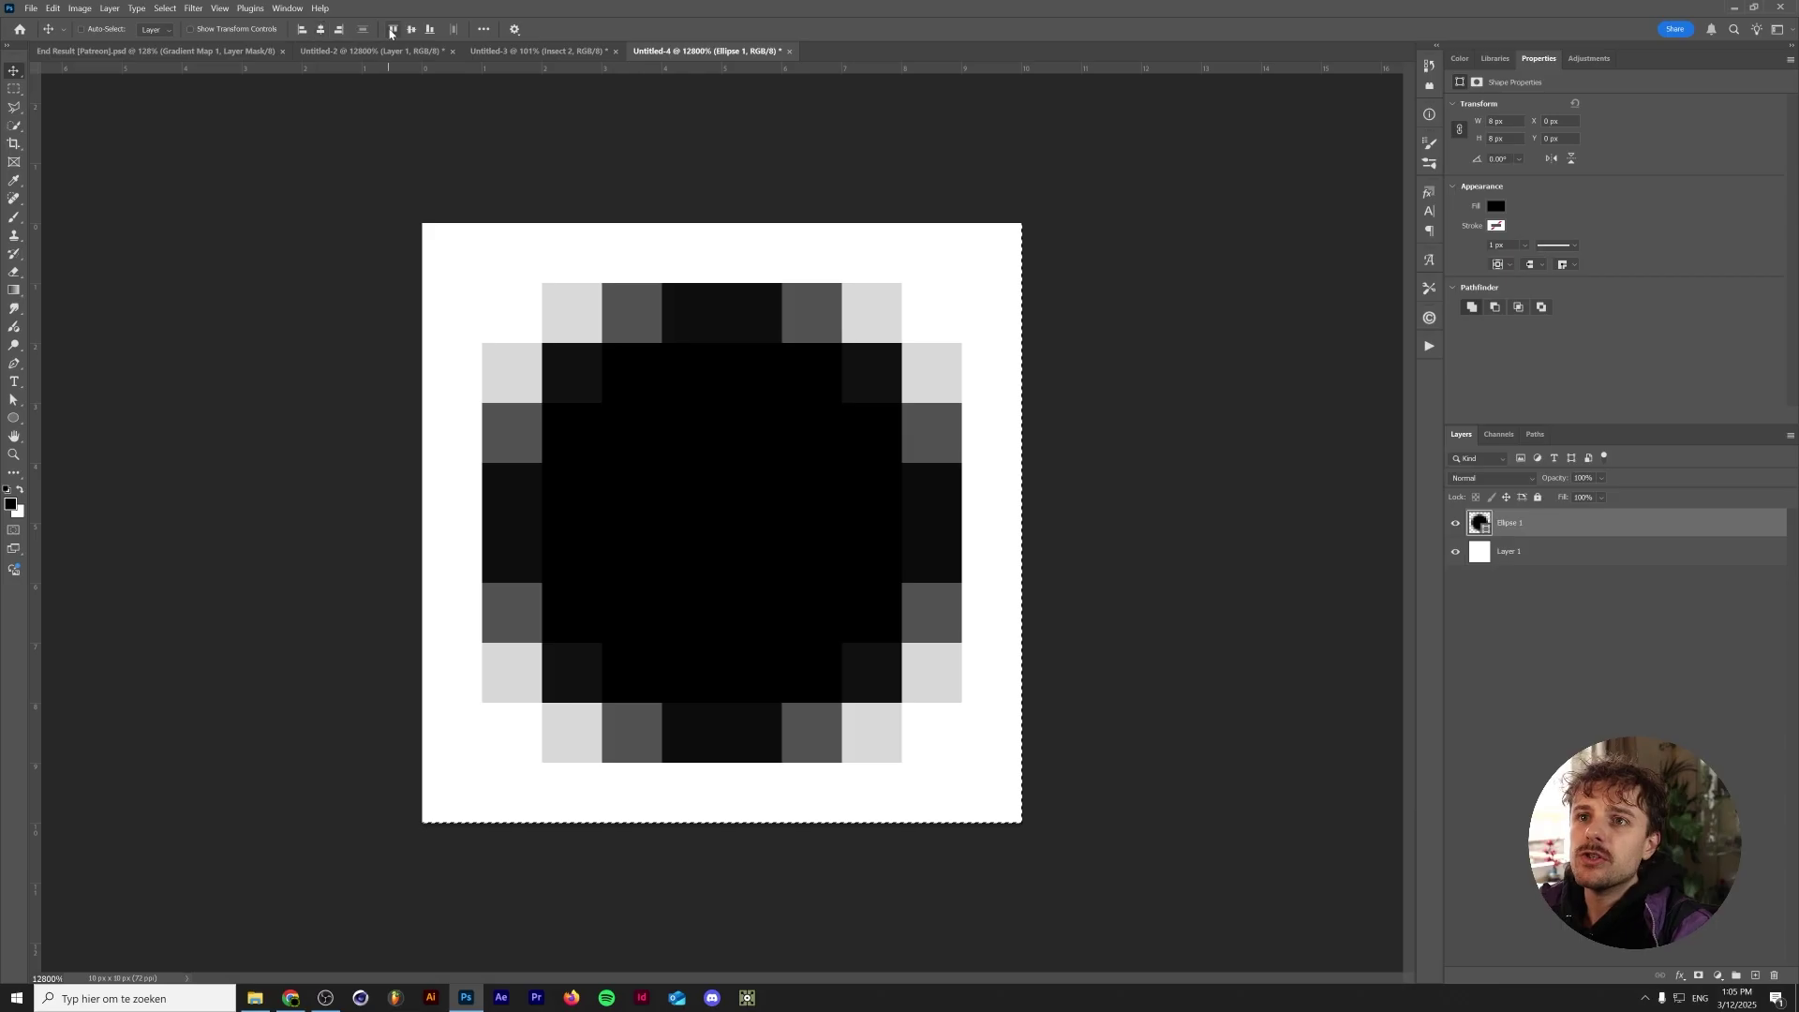
{"action": "key", "text": "ctrl+d"}
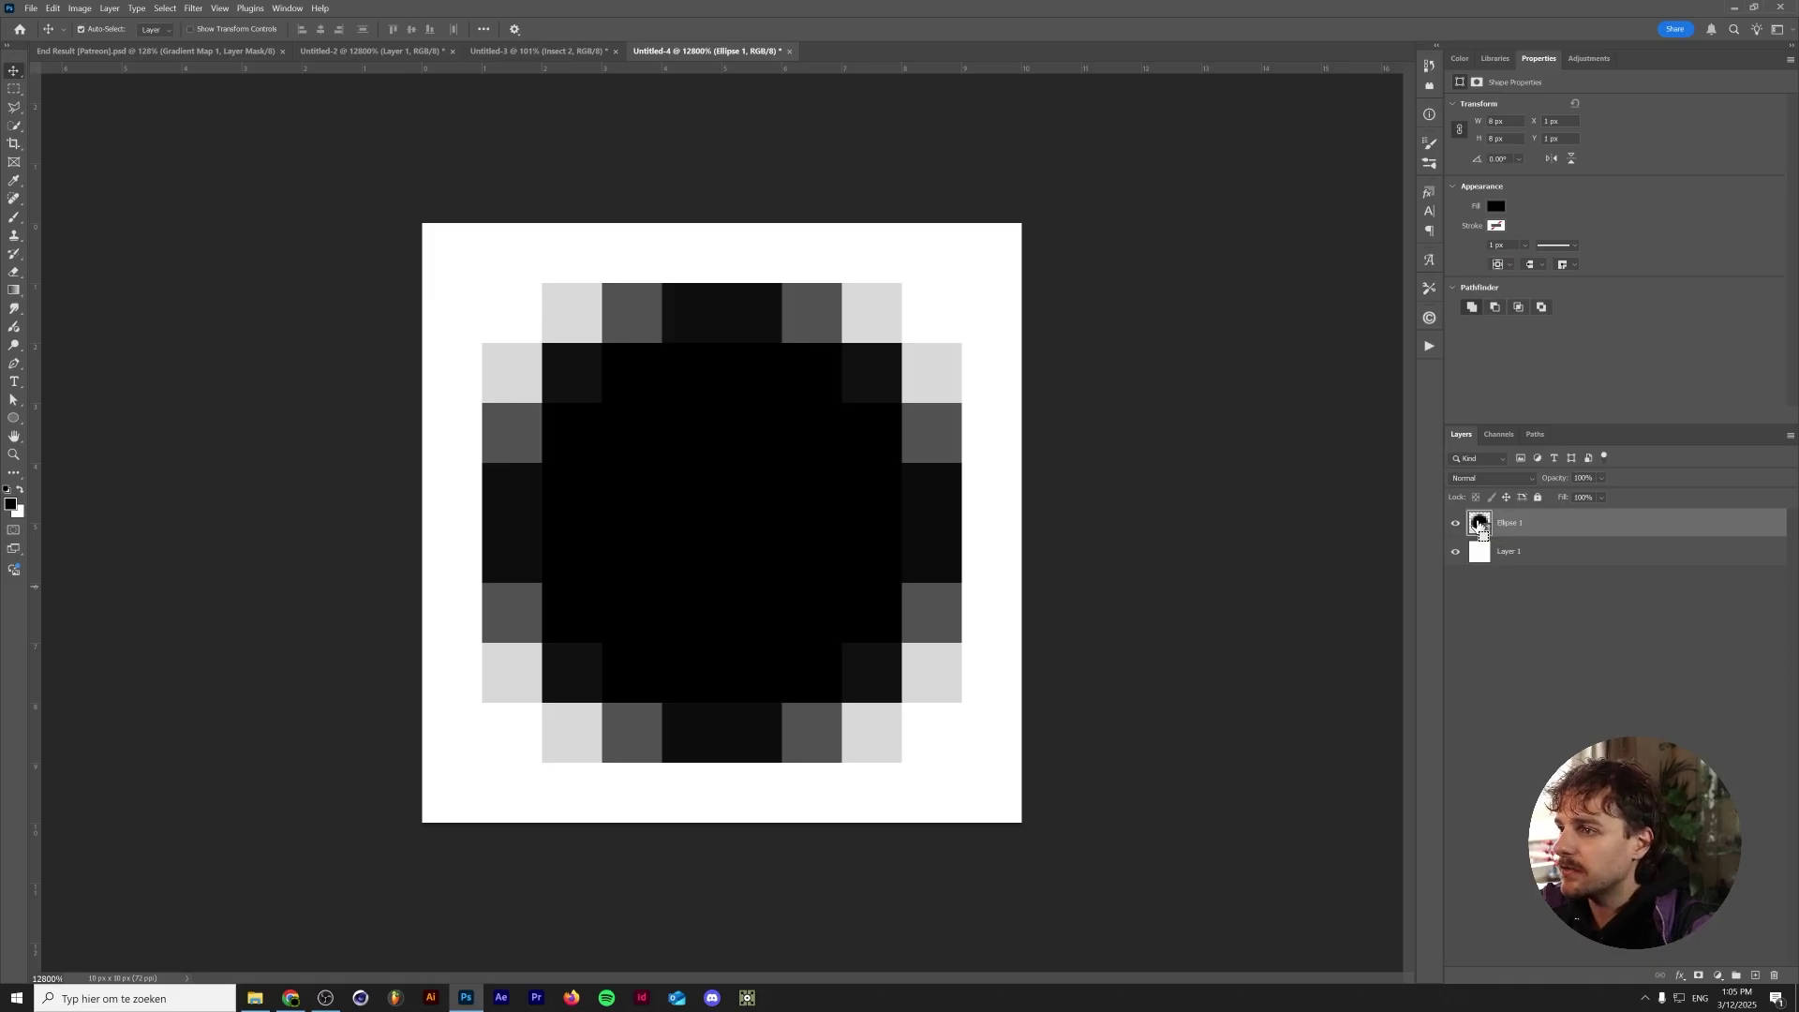
Step: Mask white Layer 1 with the Ellipse 1 outline, hide the circle, and target Layer 1's pixels
{"action": "left_click", "coordinate": [1481, 524], "text": "ctrl"}
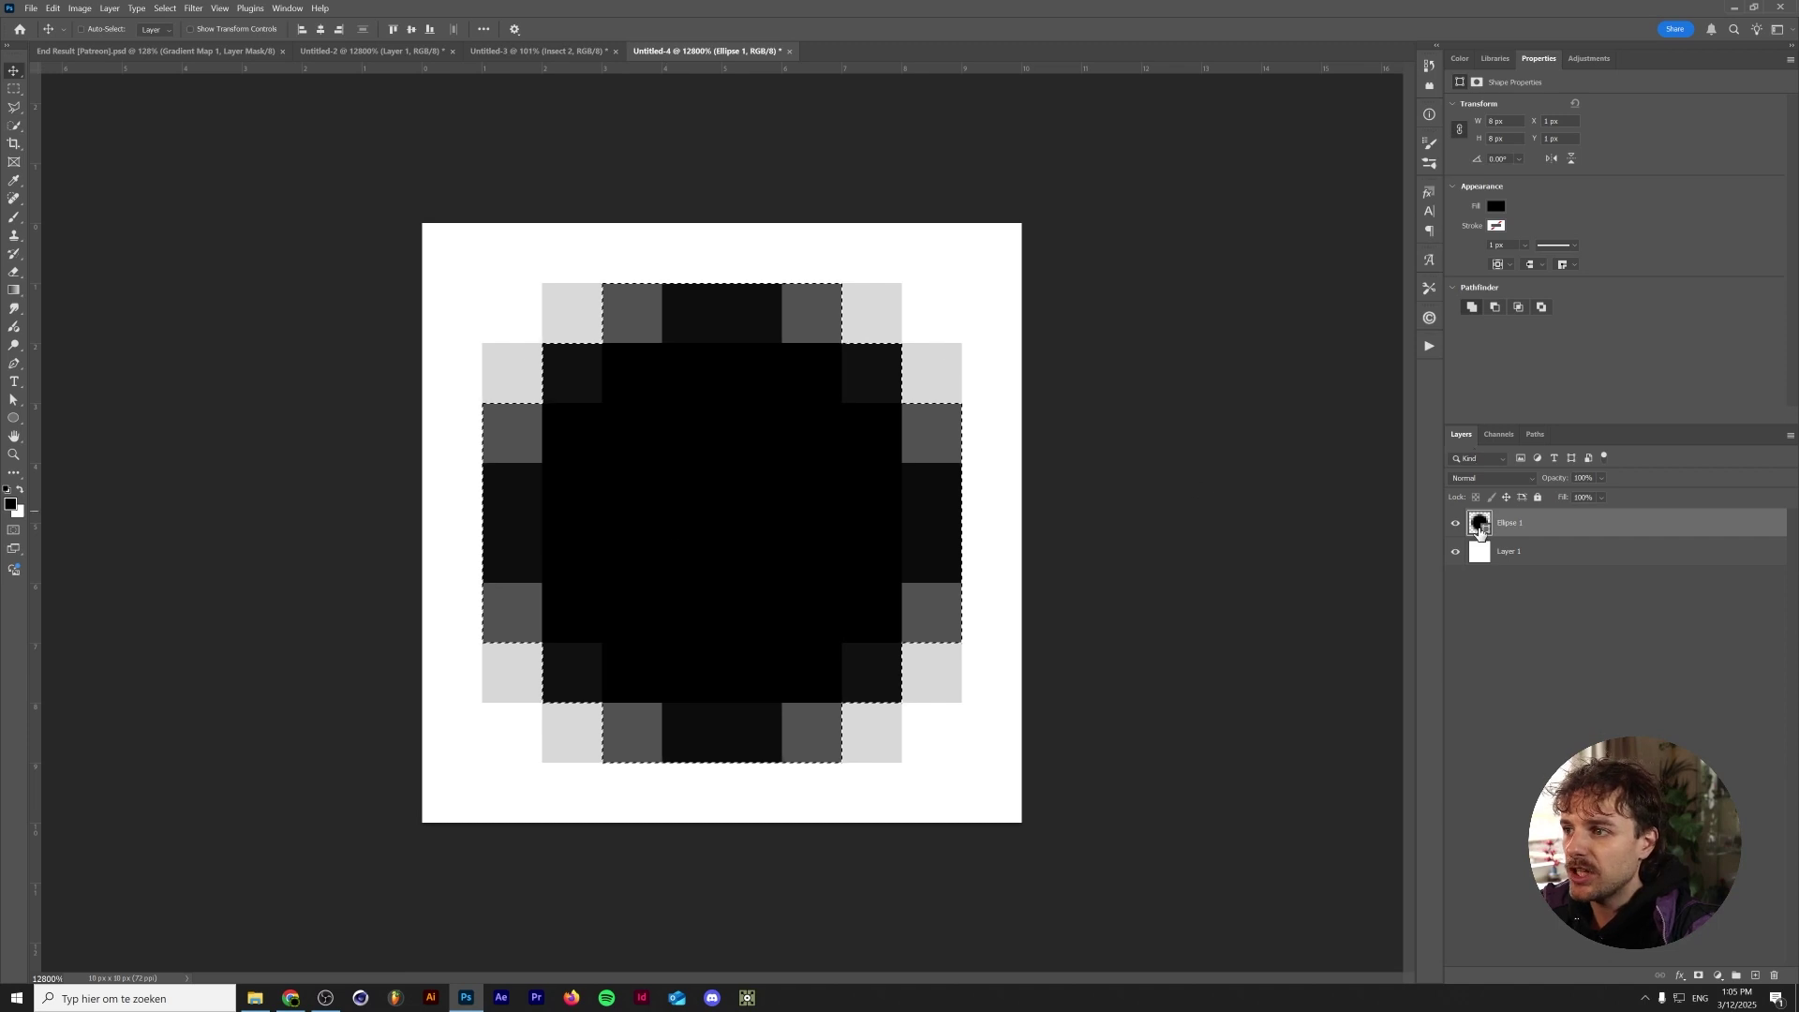
{"action": "left_click", "coordinate": [1520, 555]}
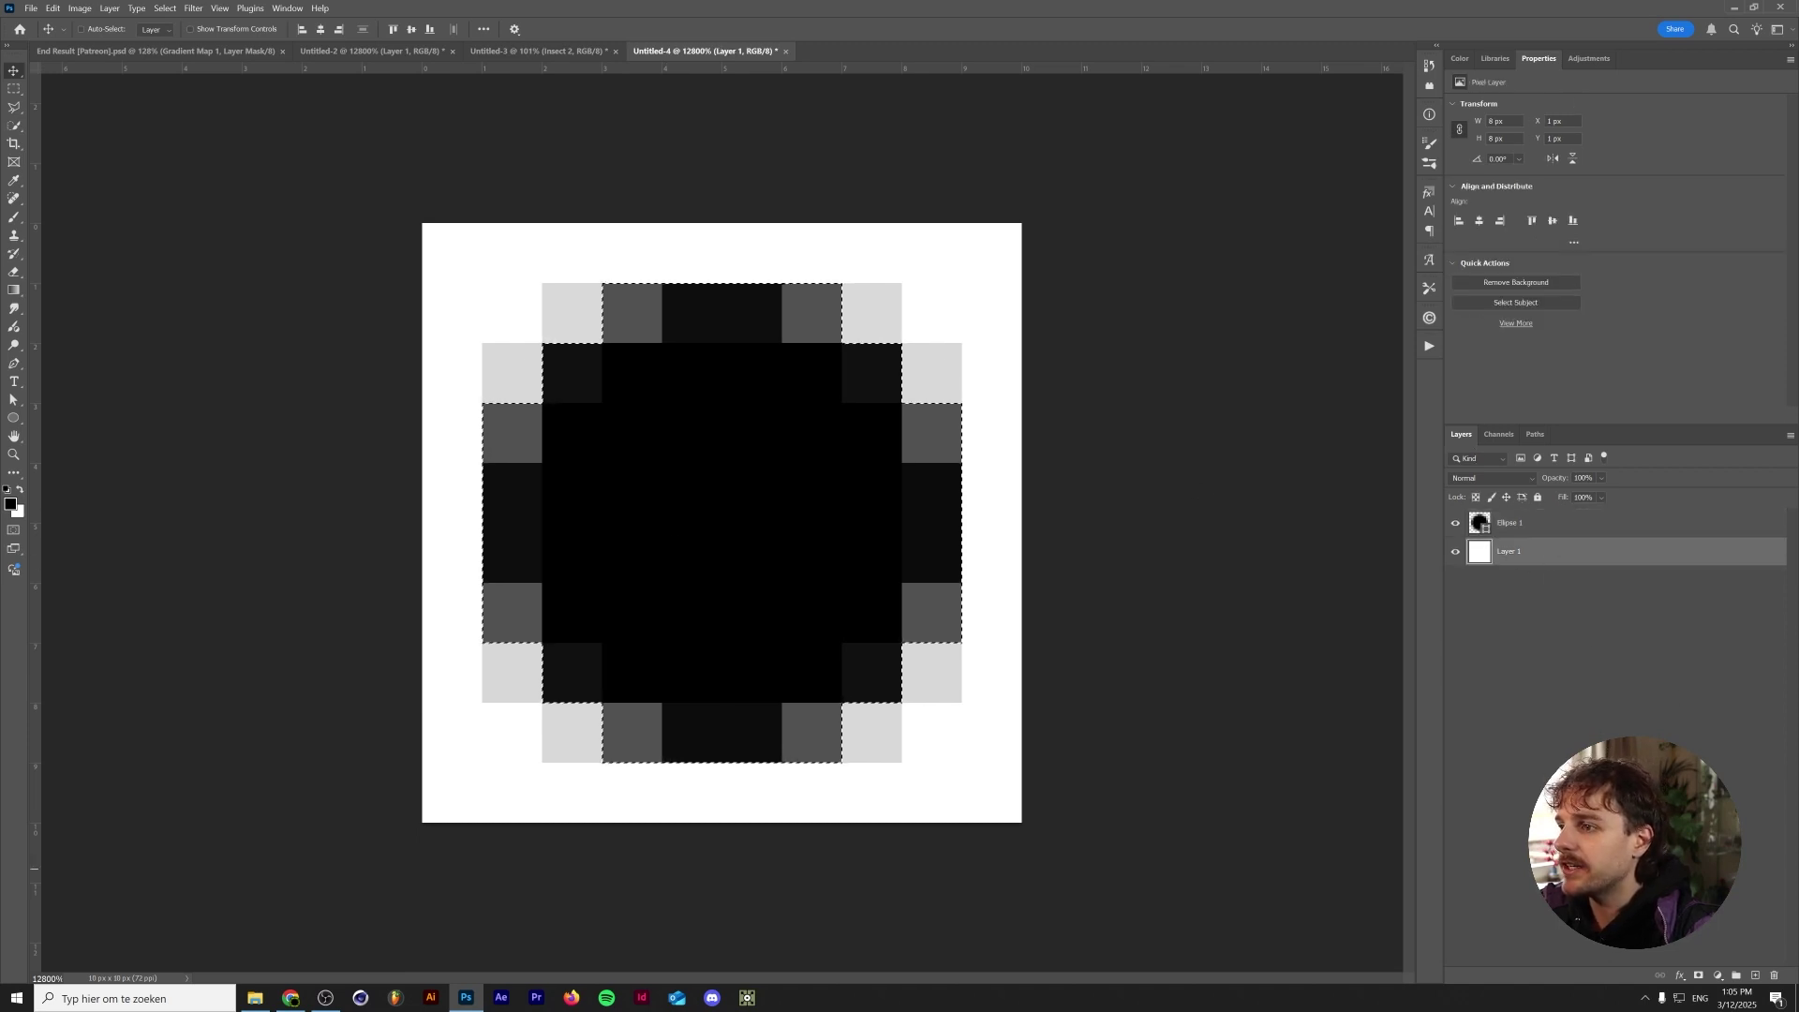
{"action": "left_click", "coordinate": [1699, 977]}
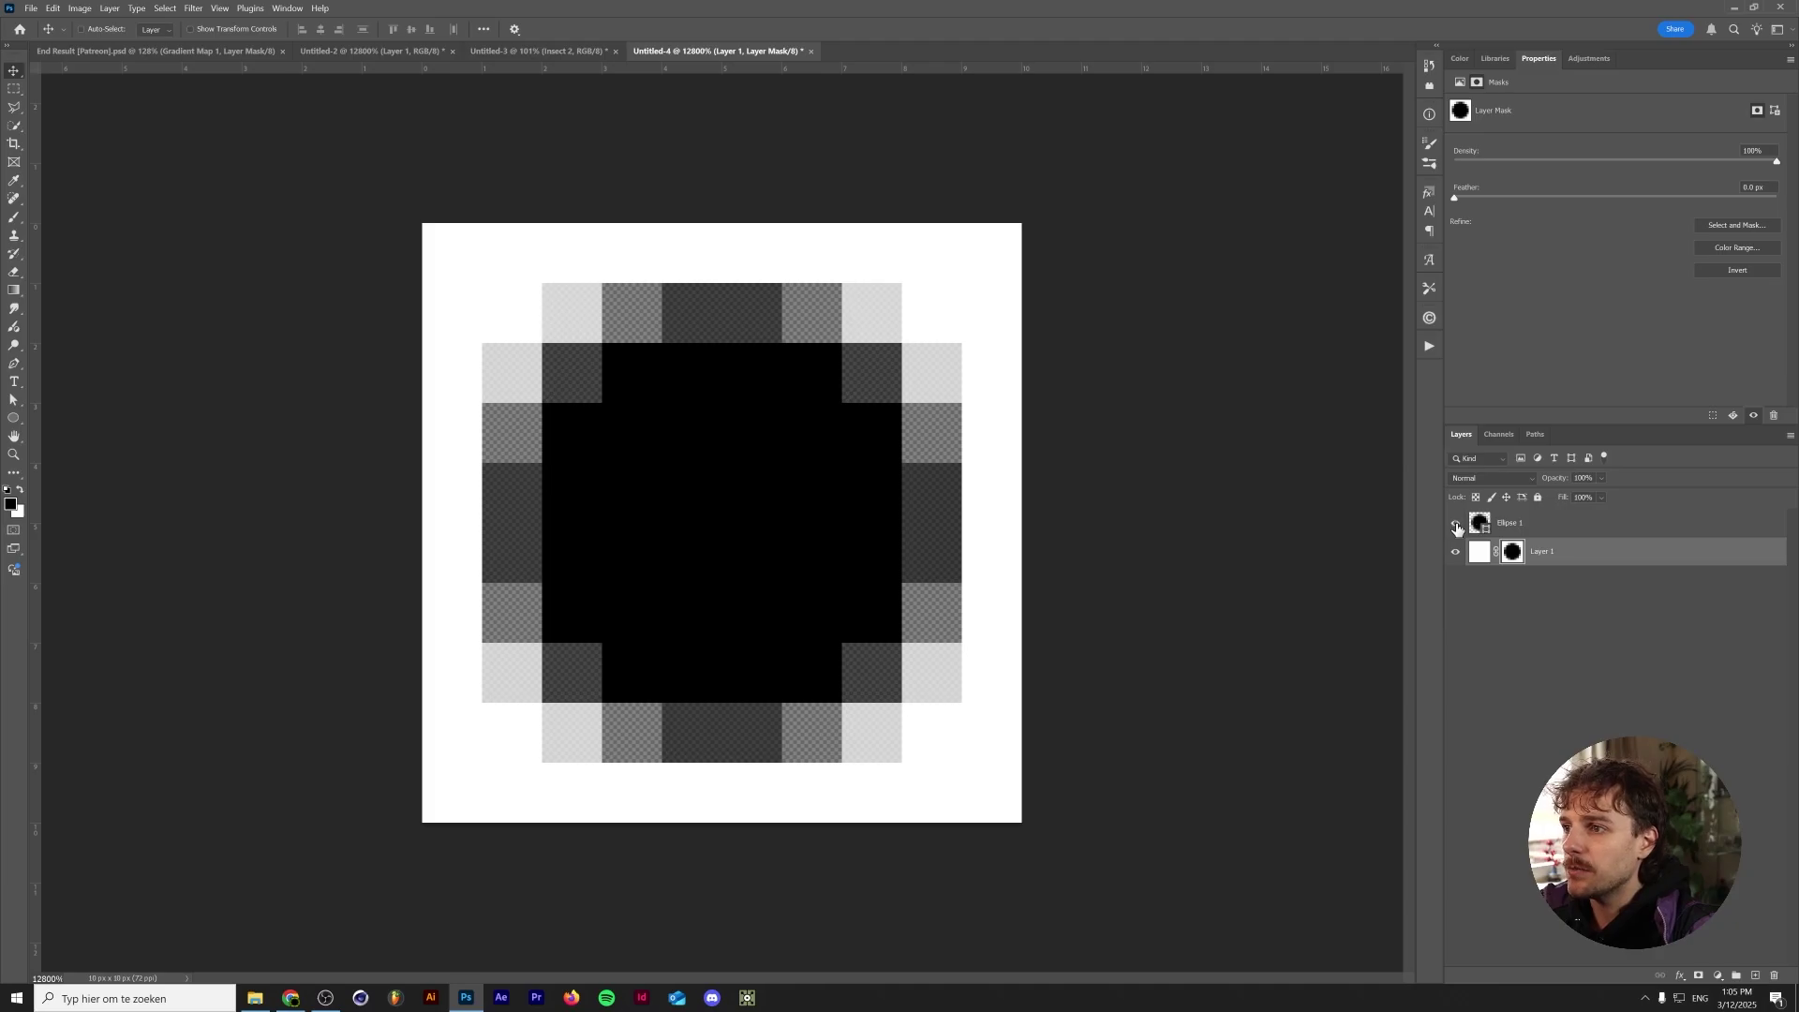
{"action": "left_click", "coordinate": [1455, 524]}
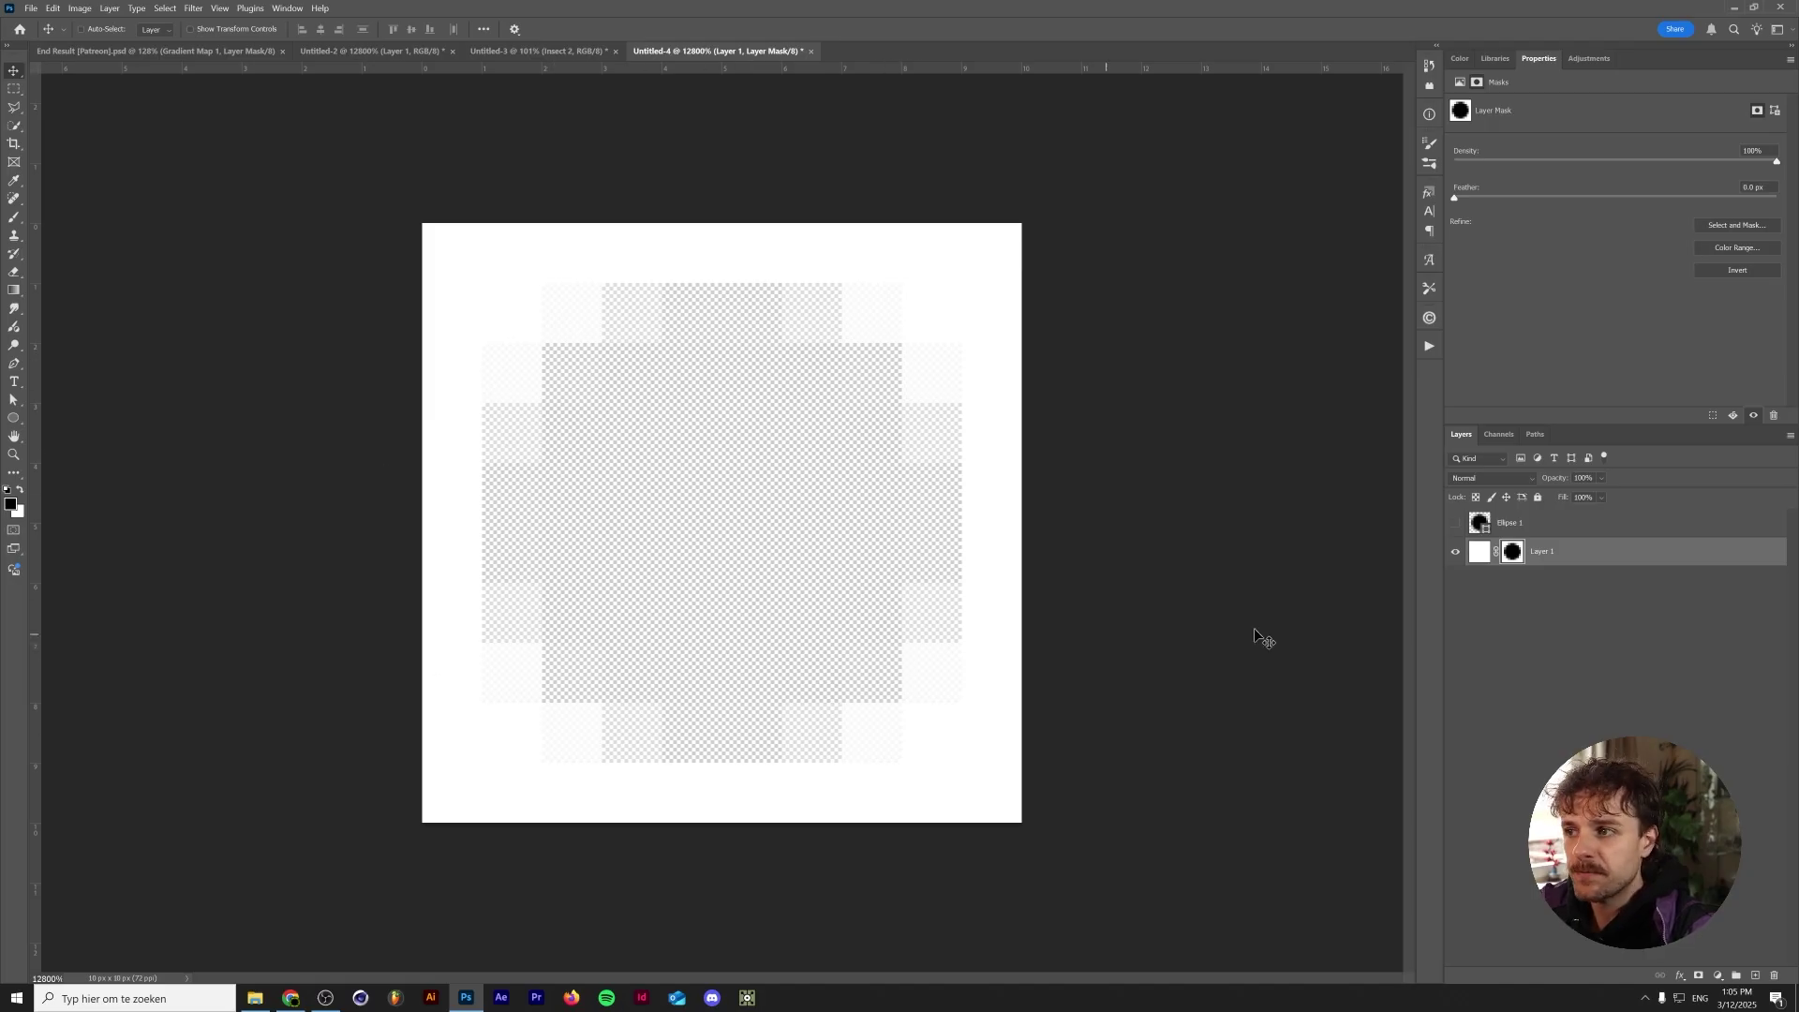
{"action": "left_click", "coordinate": [1479, 555]}
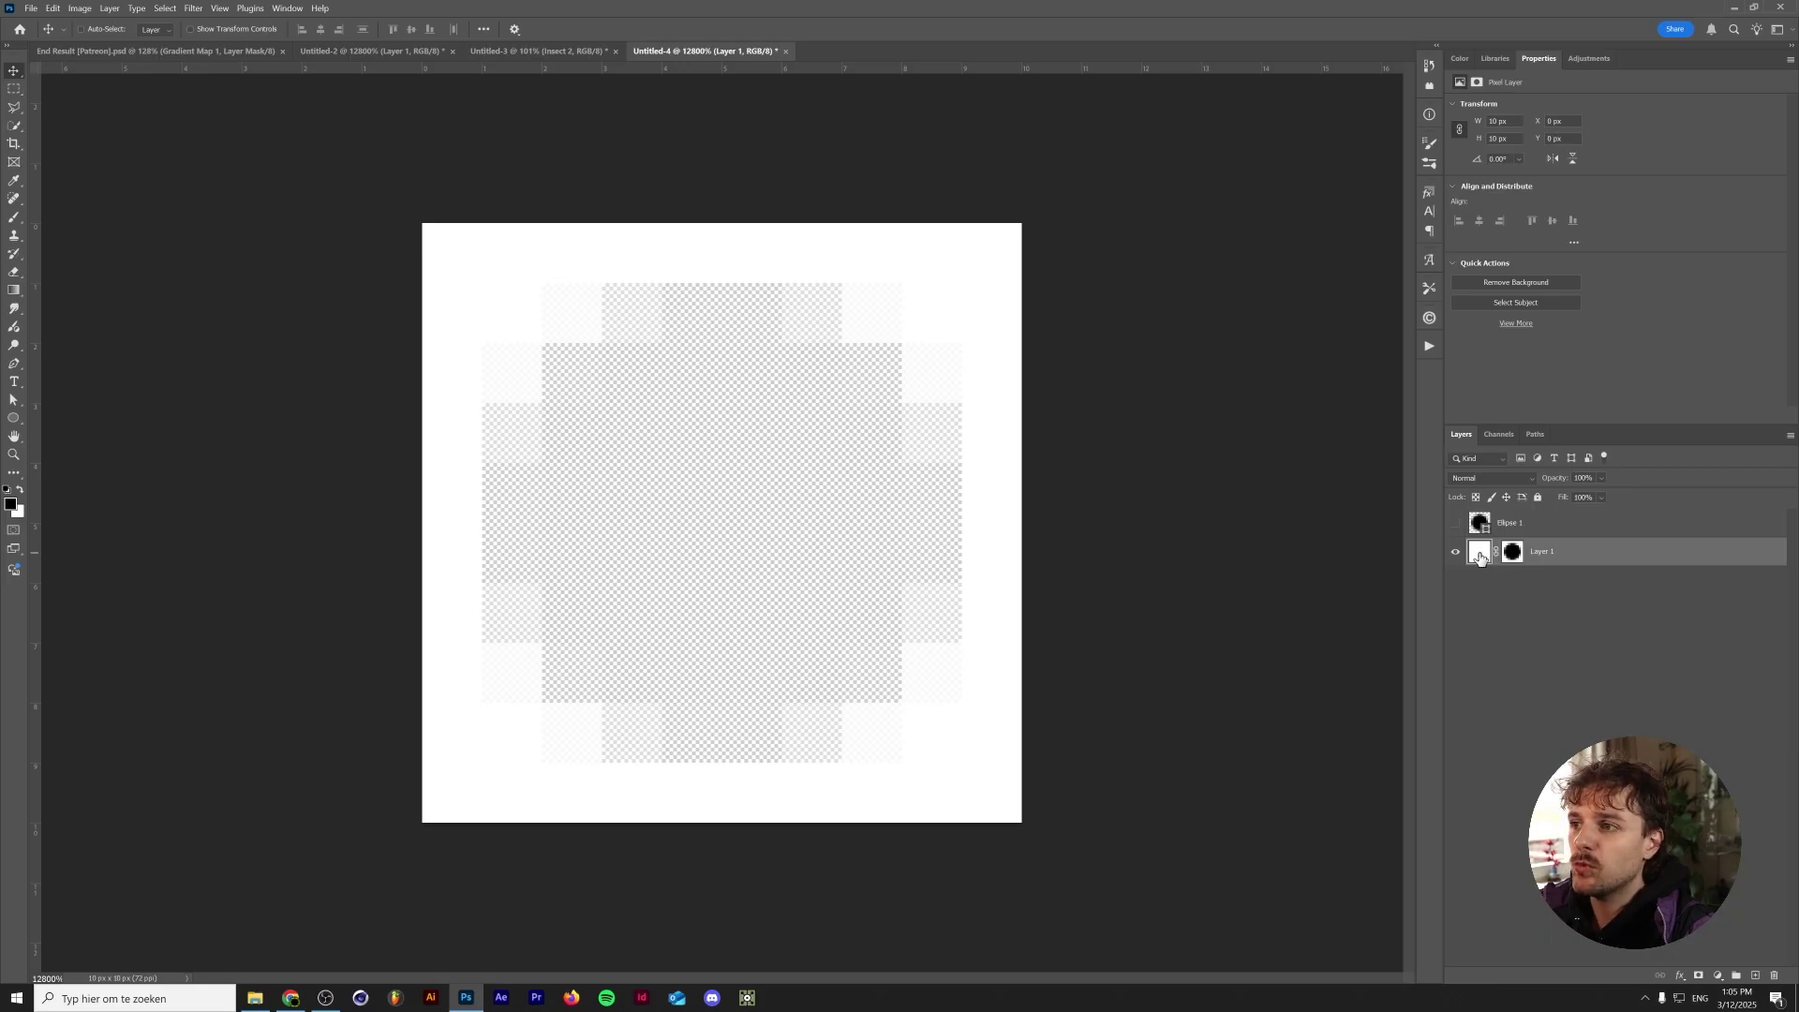
{"action": "left_click", "coordinate": [53, 8]}
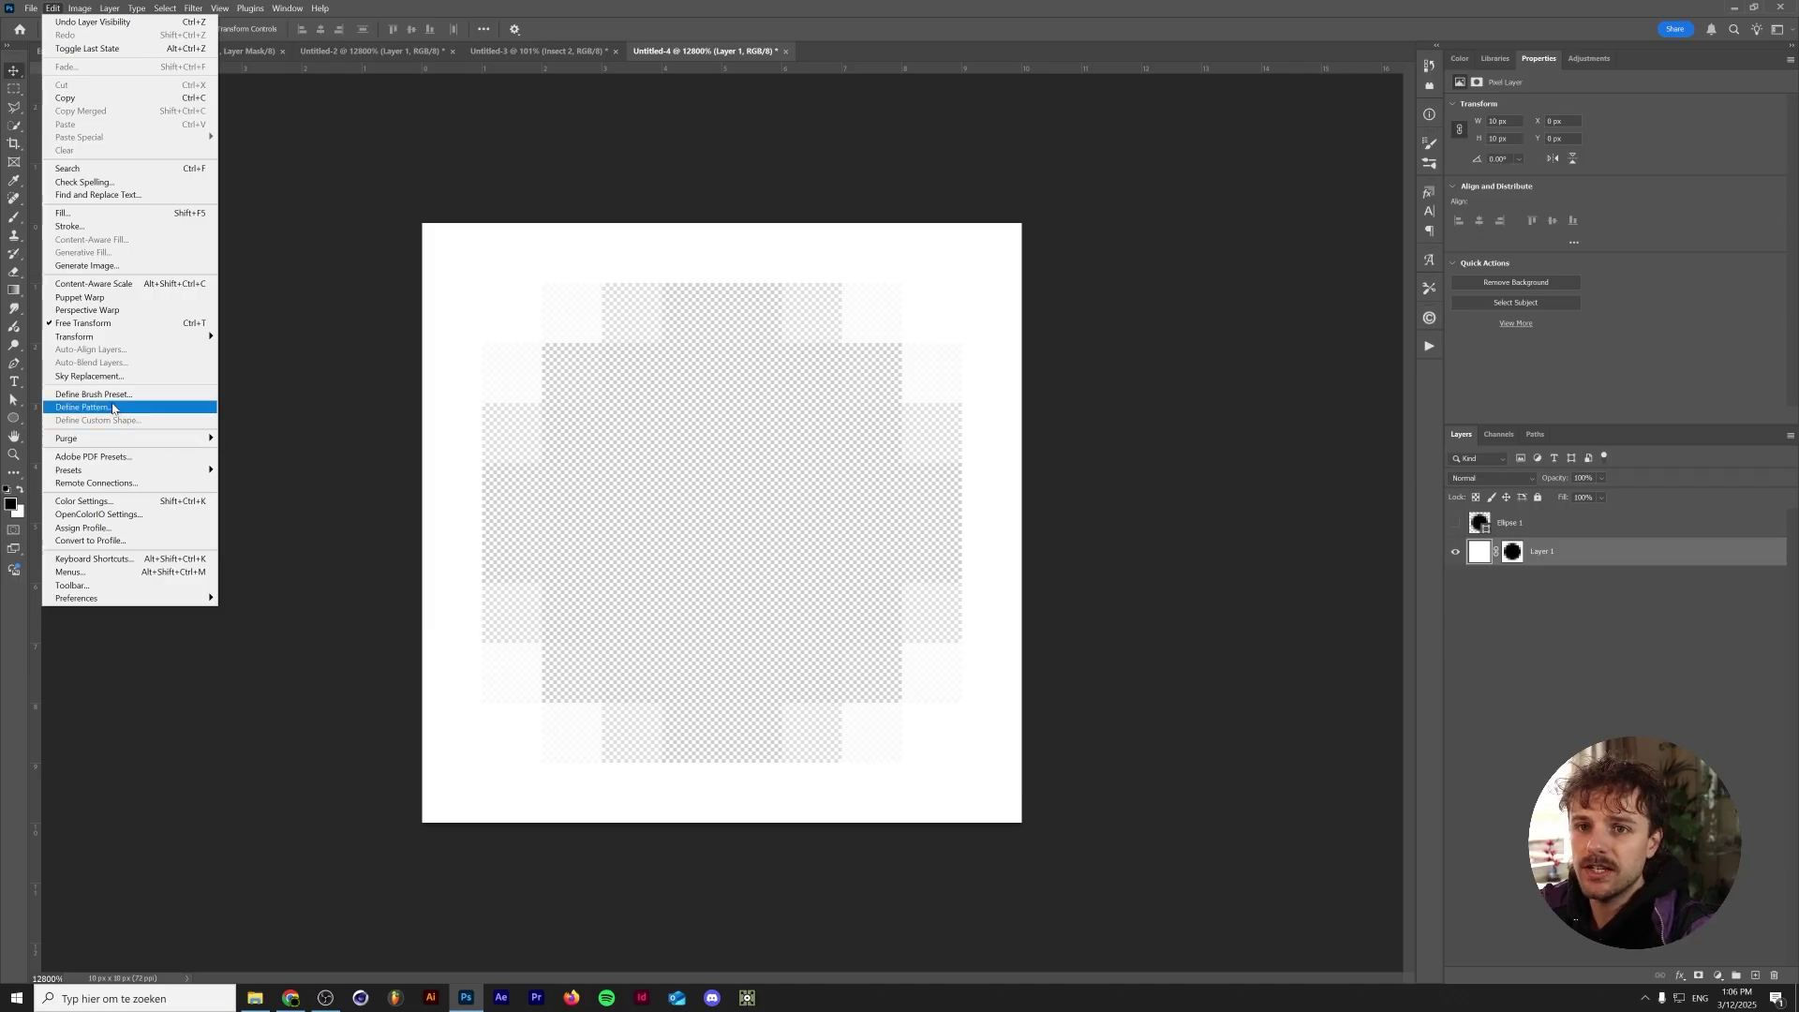
Step: Define the tile as pattern 'Pattern 10' and return to the Untitled-3 insect document
{"action": "left_click", "coordinate": [116, 408]}
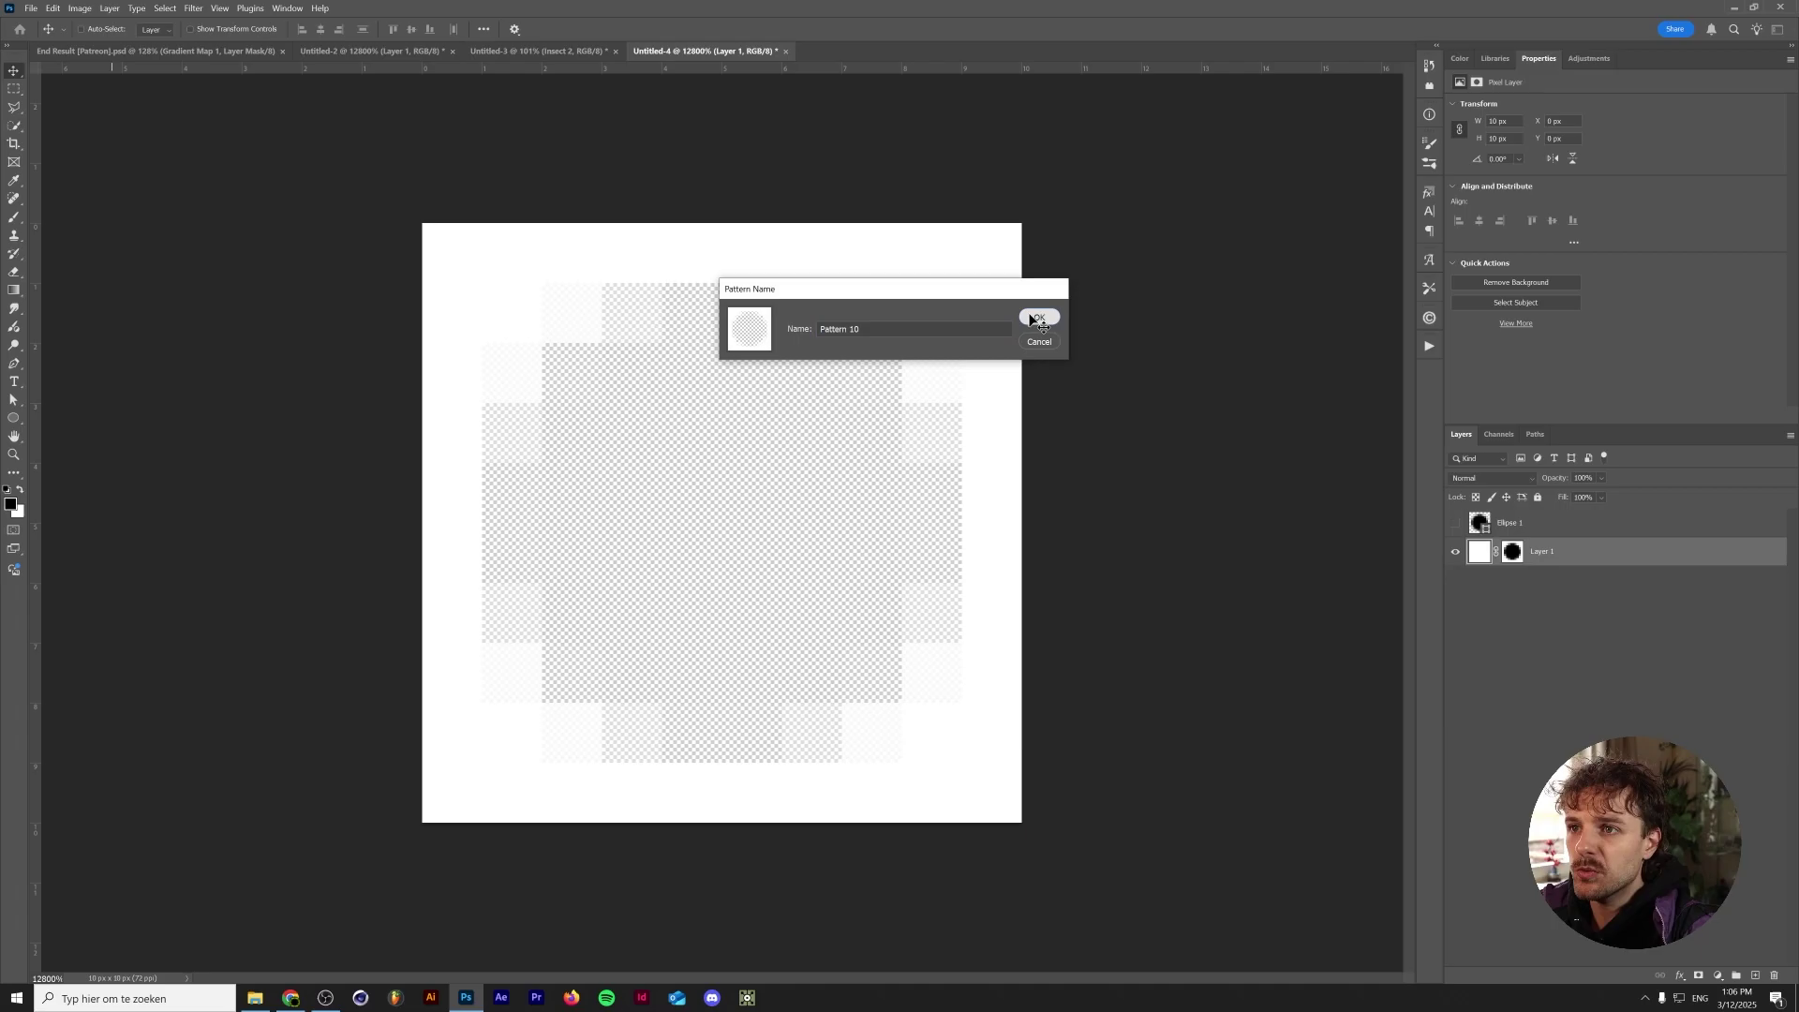
{"action": "left_click", "coordinate": [1036, 318]}
{"action": "left_click", "coordinate": [527, 54]}
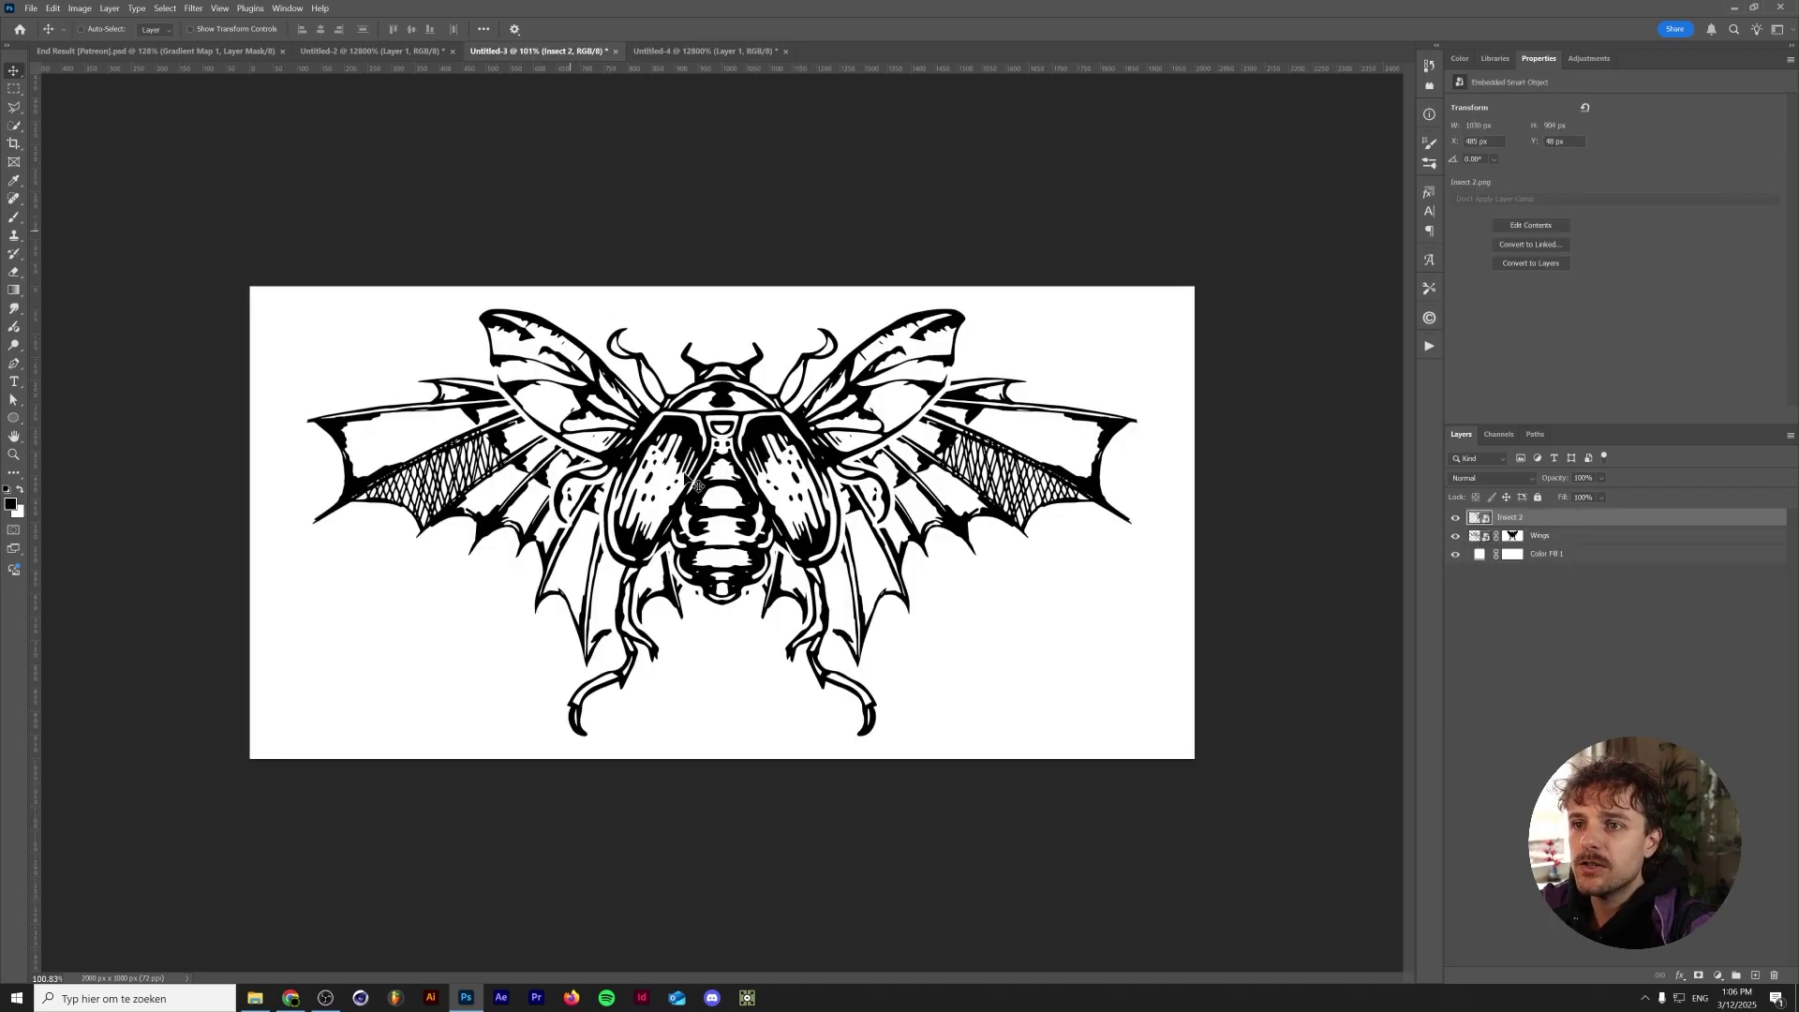
Step: Add a Pattern Fill layer using the new circle-hole tile pattern
{"action": "left_click", "coordinate": [1719, 977]}
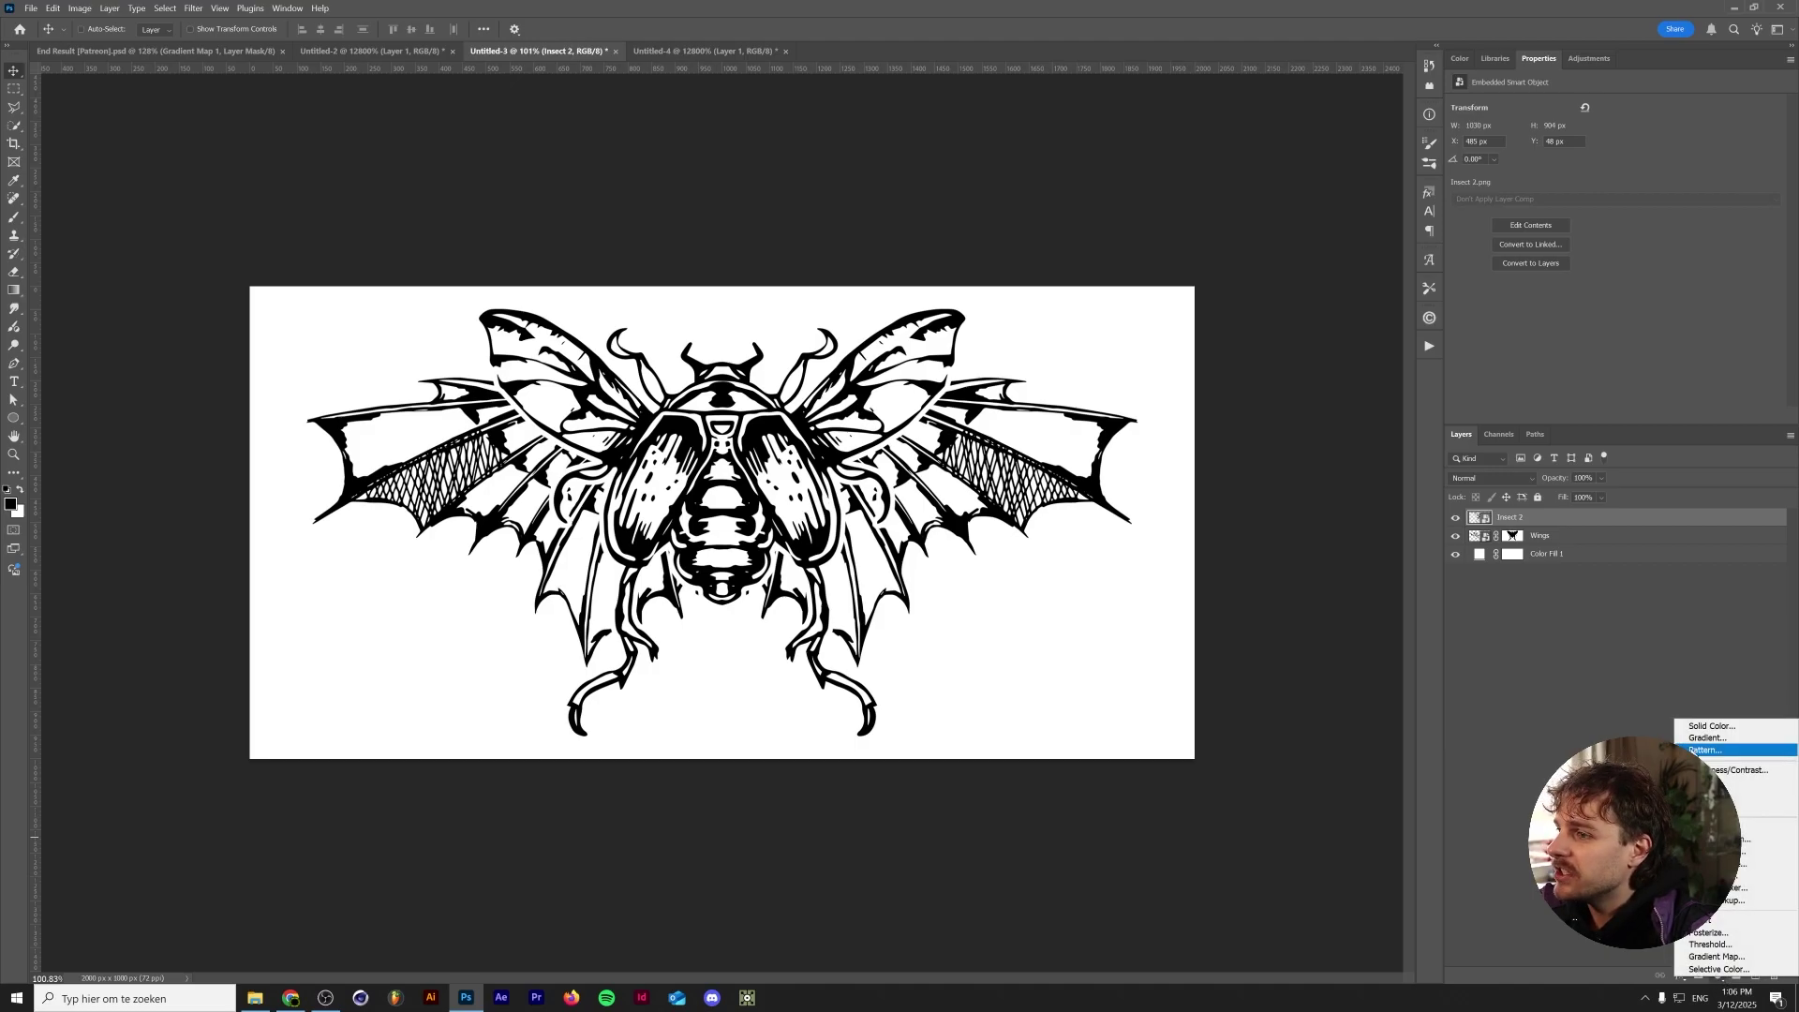
{"action": "left_click", "coordinate": [1706, 749]}
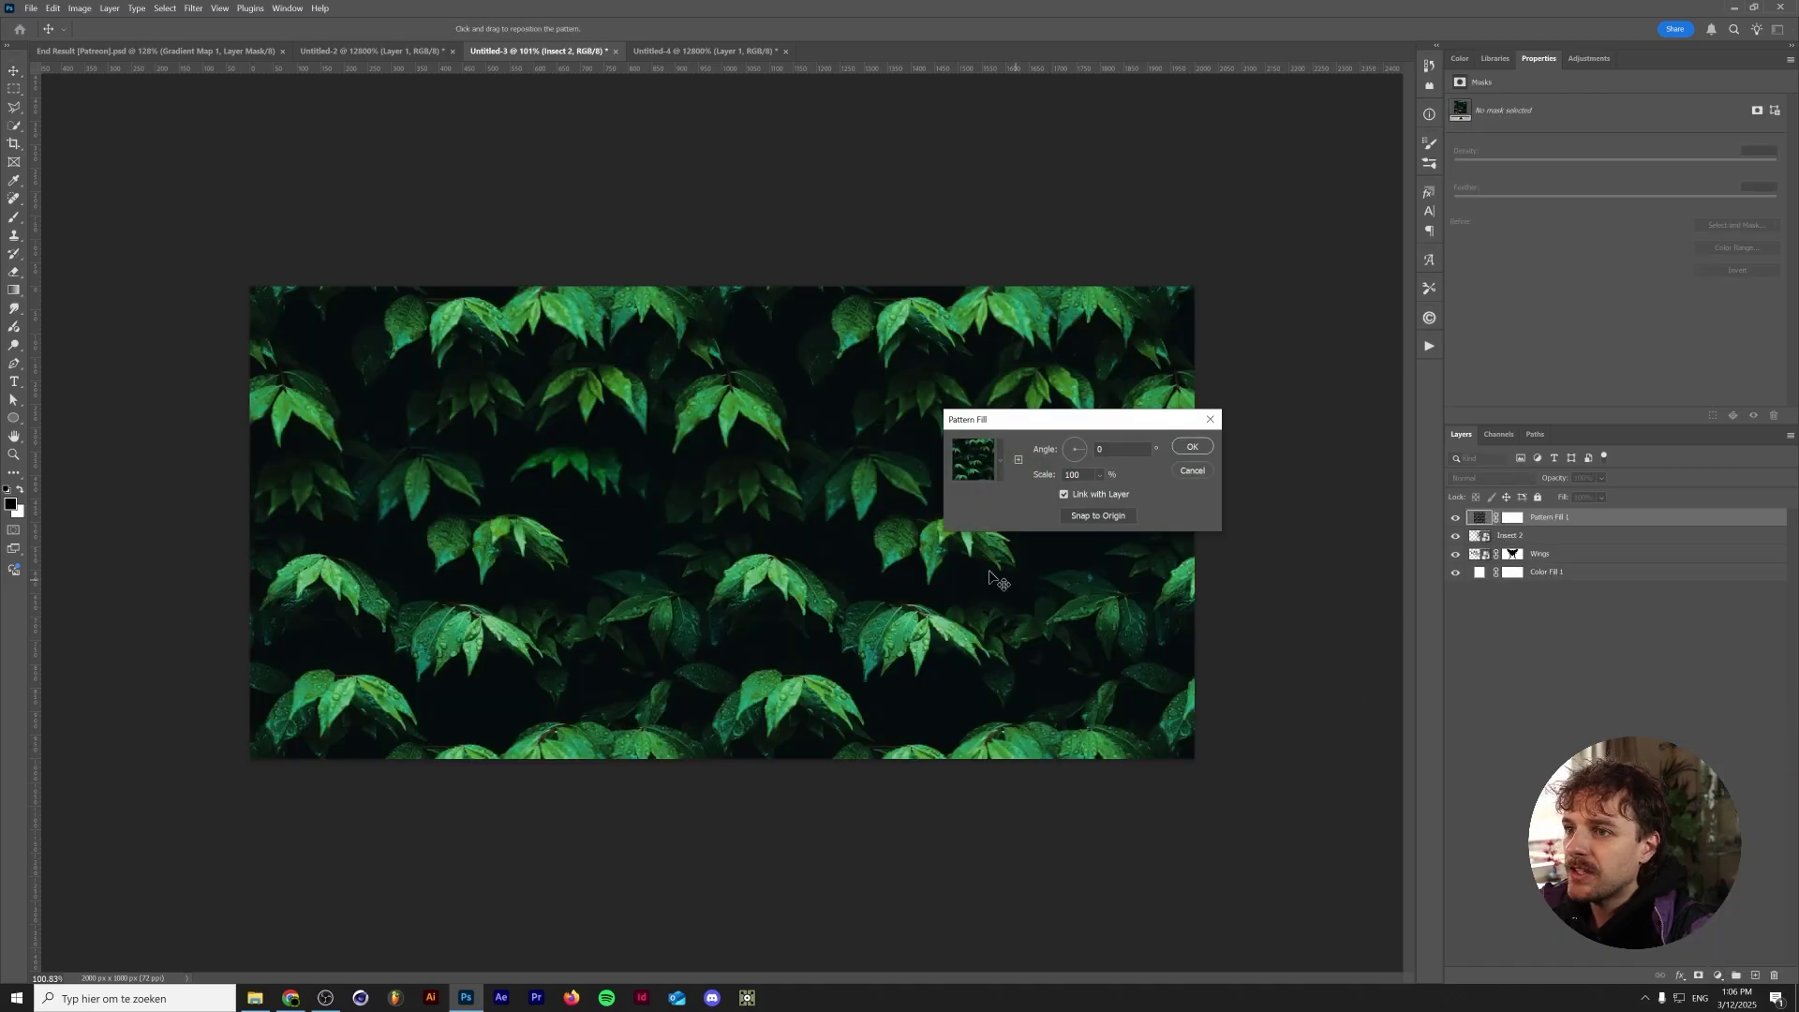
{"action": "left_click", "coordinate": [1001, 455]}
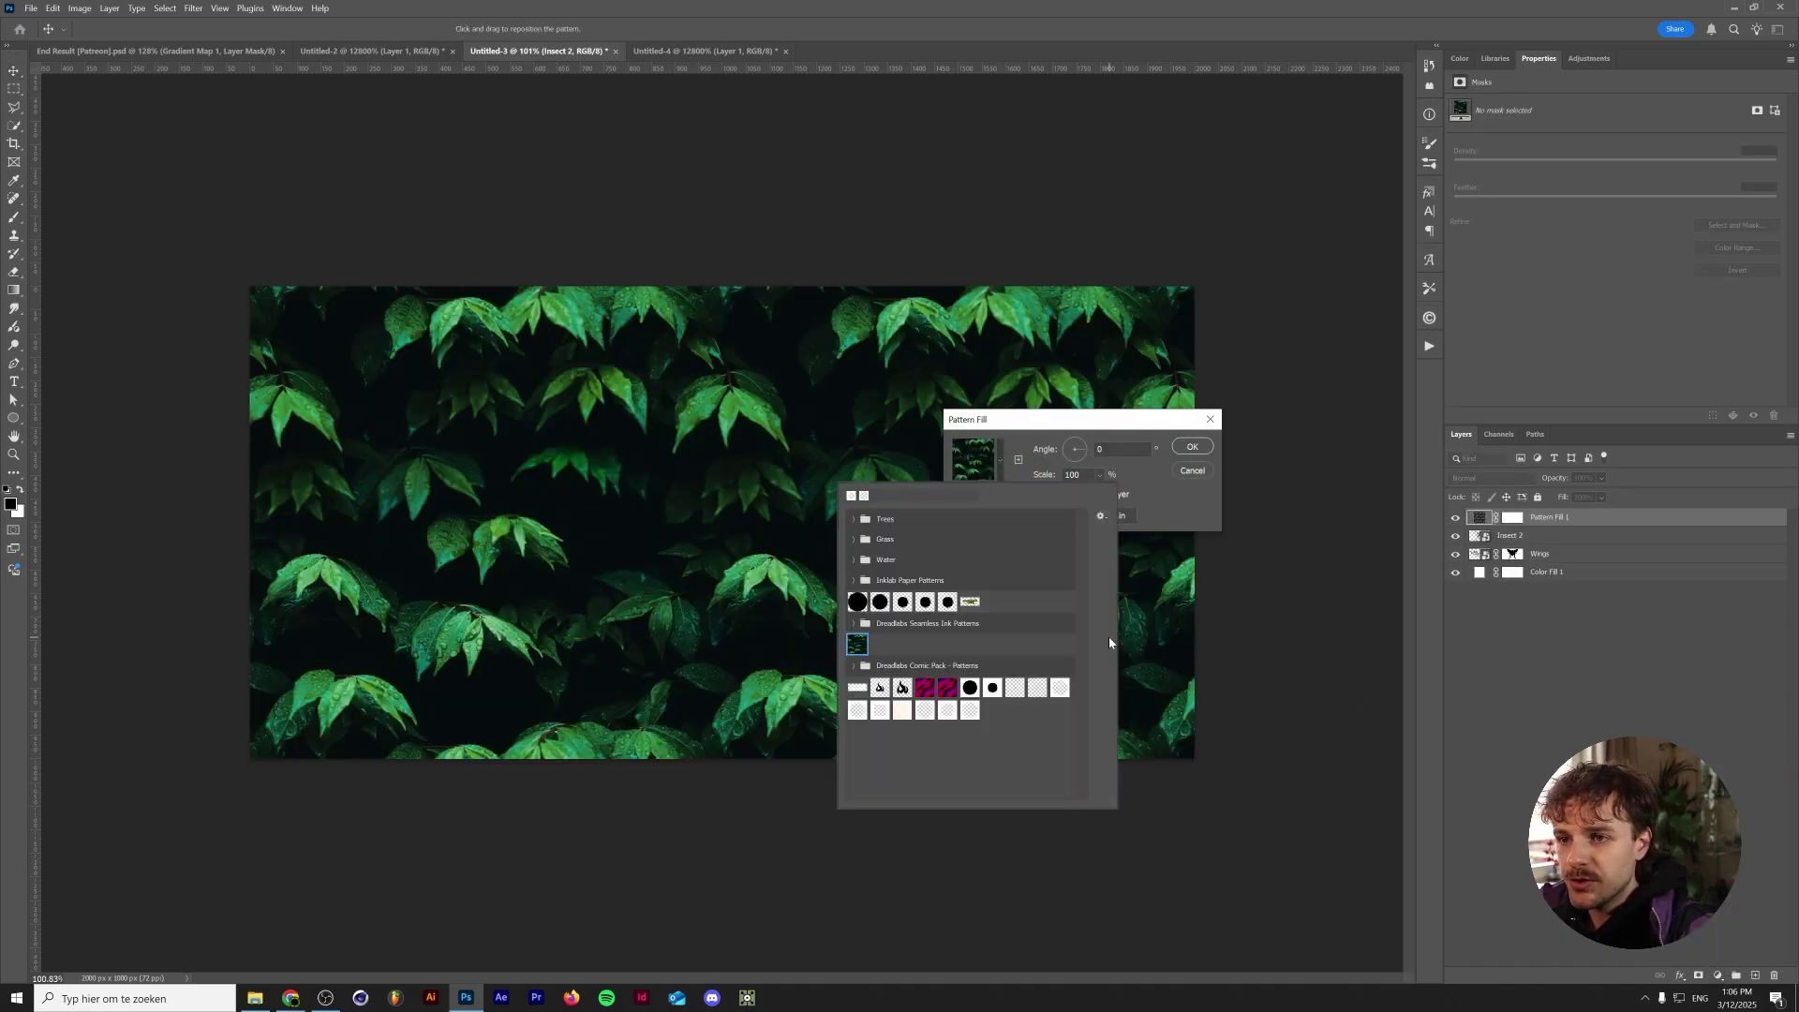
{"action": "left_click", "coordinate": [971, 714]}
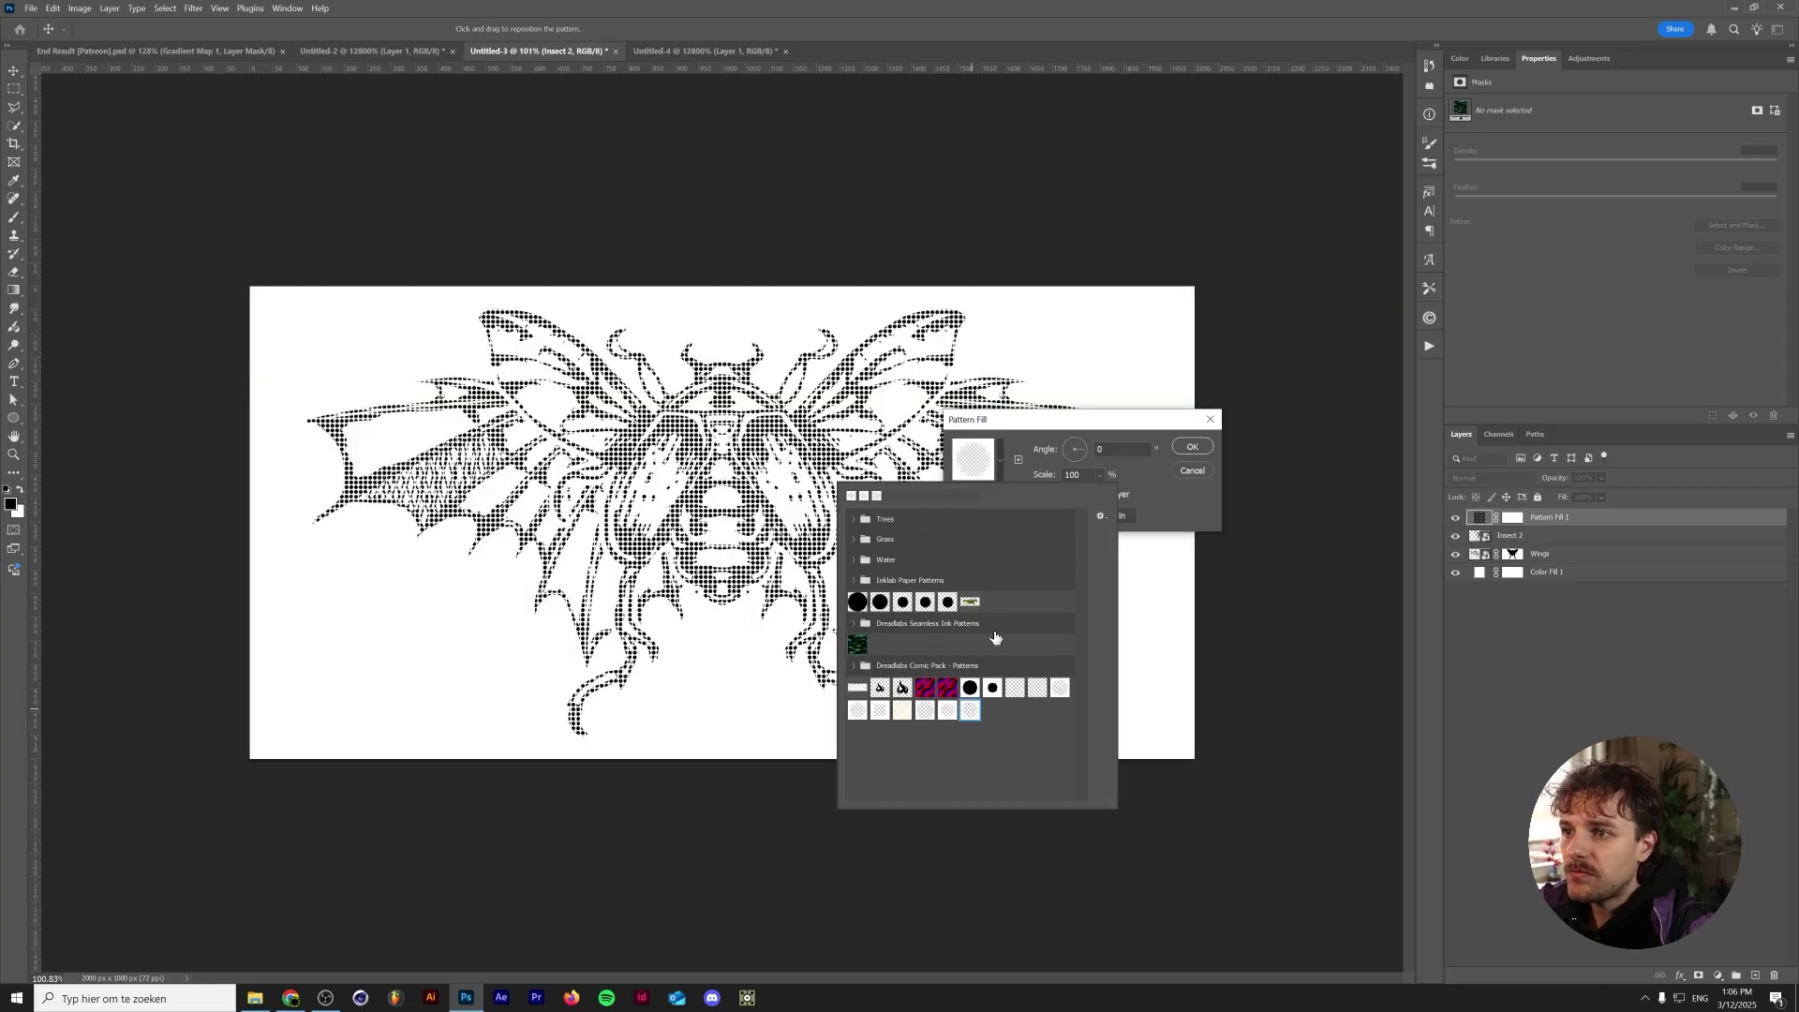
{"action": "left_click", "coordinate": [1192, 449]}
{"action": "left_click", "coordinate": [1191, 448]}
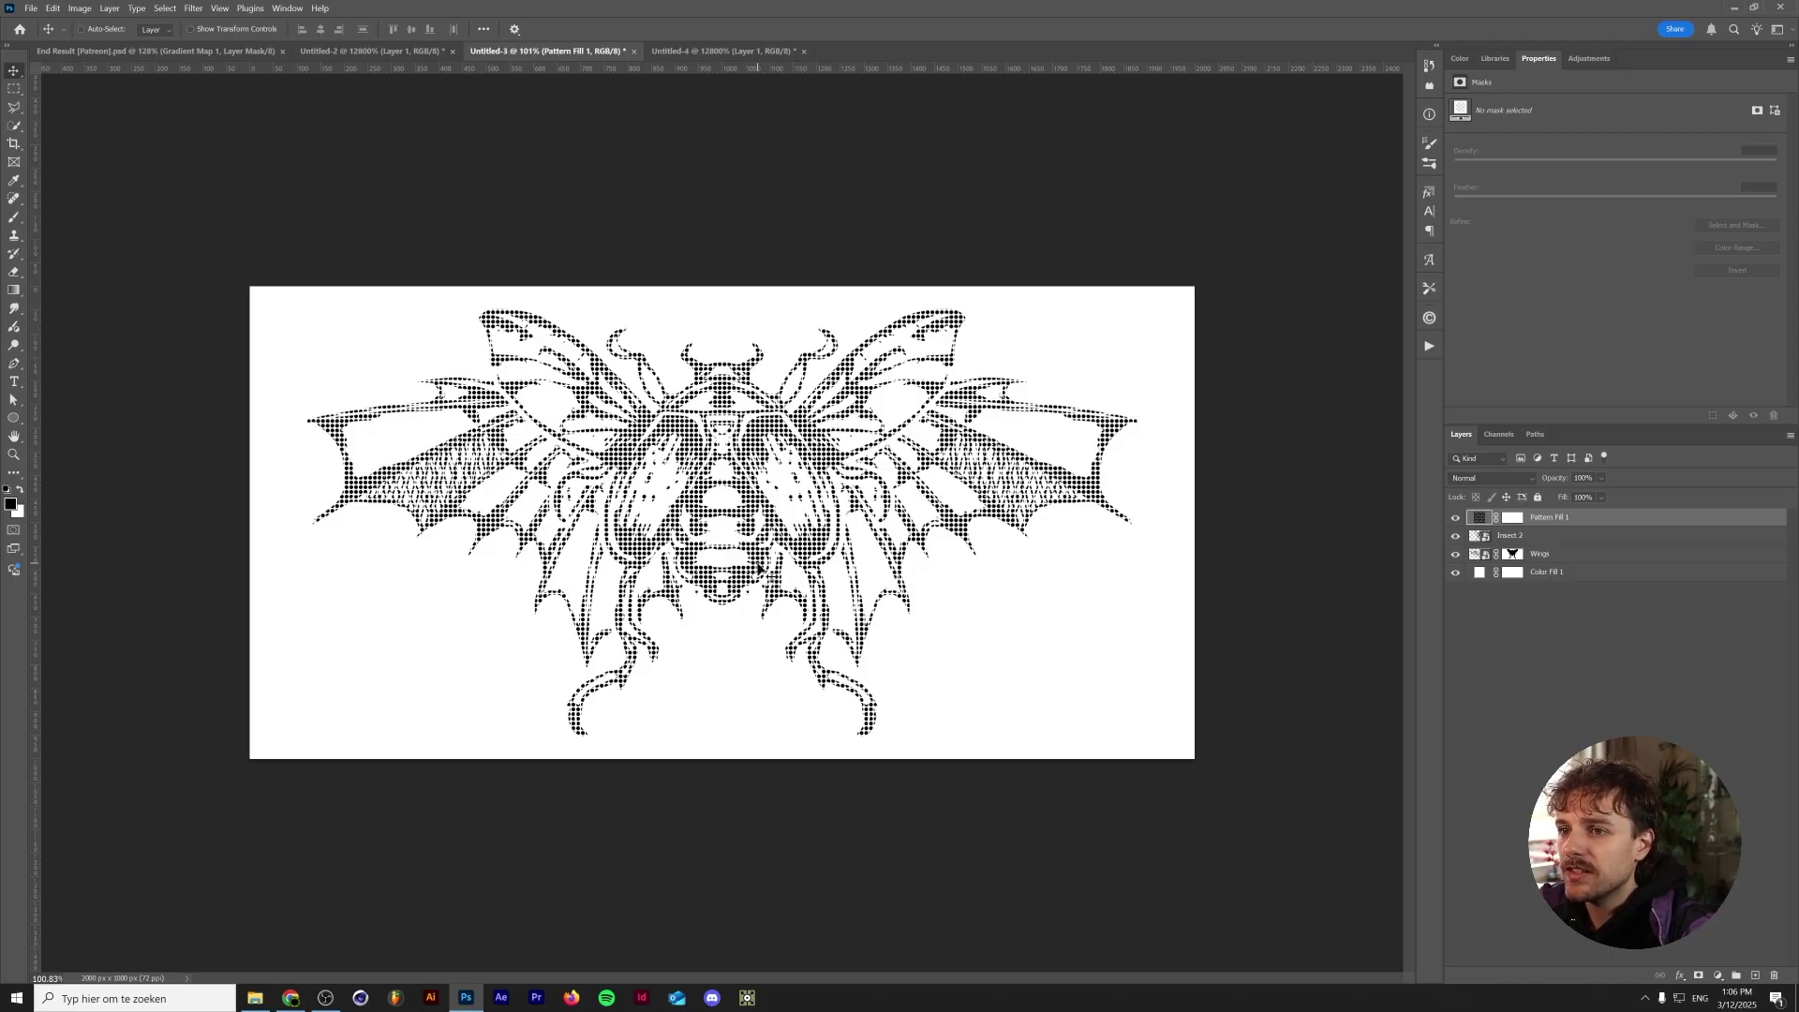
Step: Select the Insect 2 layer and hide the pattern fill to view the plain insect
{"action": "scroll", "coordinate": [762, 559], "scroll_direction": "up", "scroll_amount": 1}
{"action": "scroll", "coordinate": [762, 560], "scroll_direction": "up", "scroll_amount": 15}
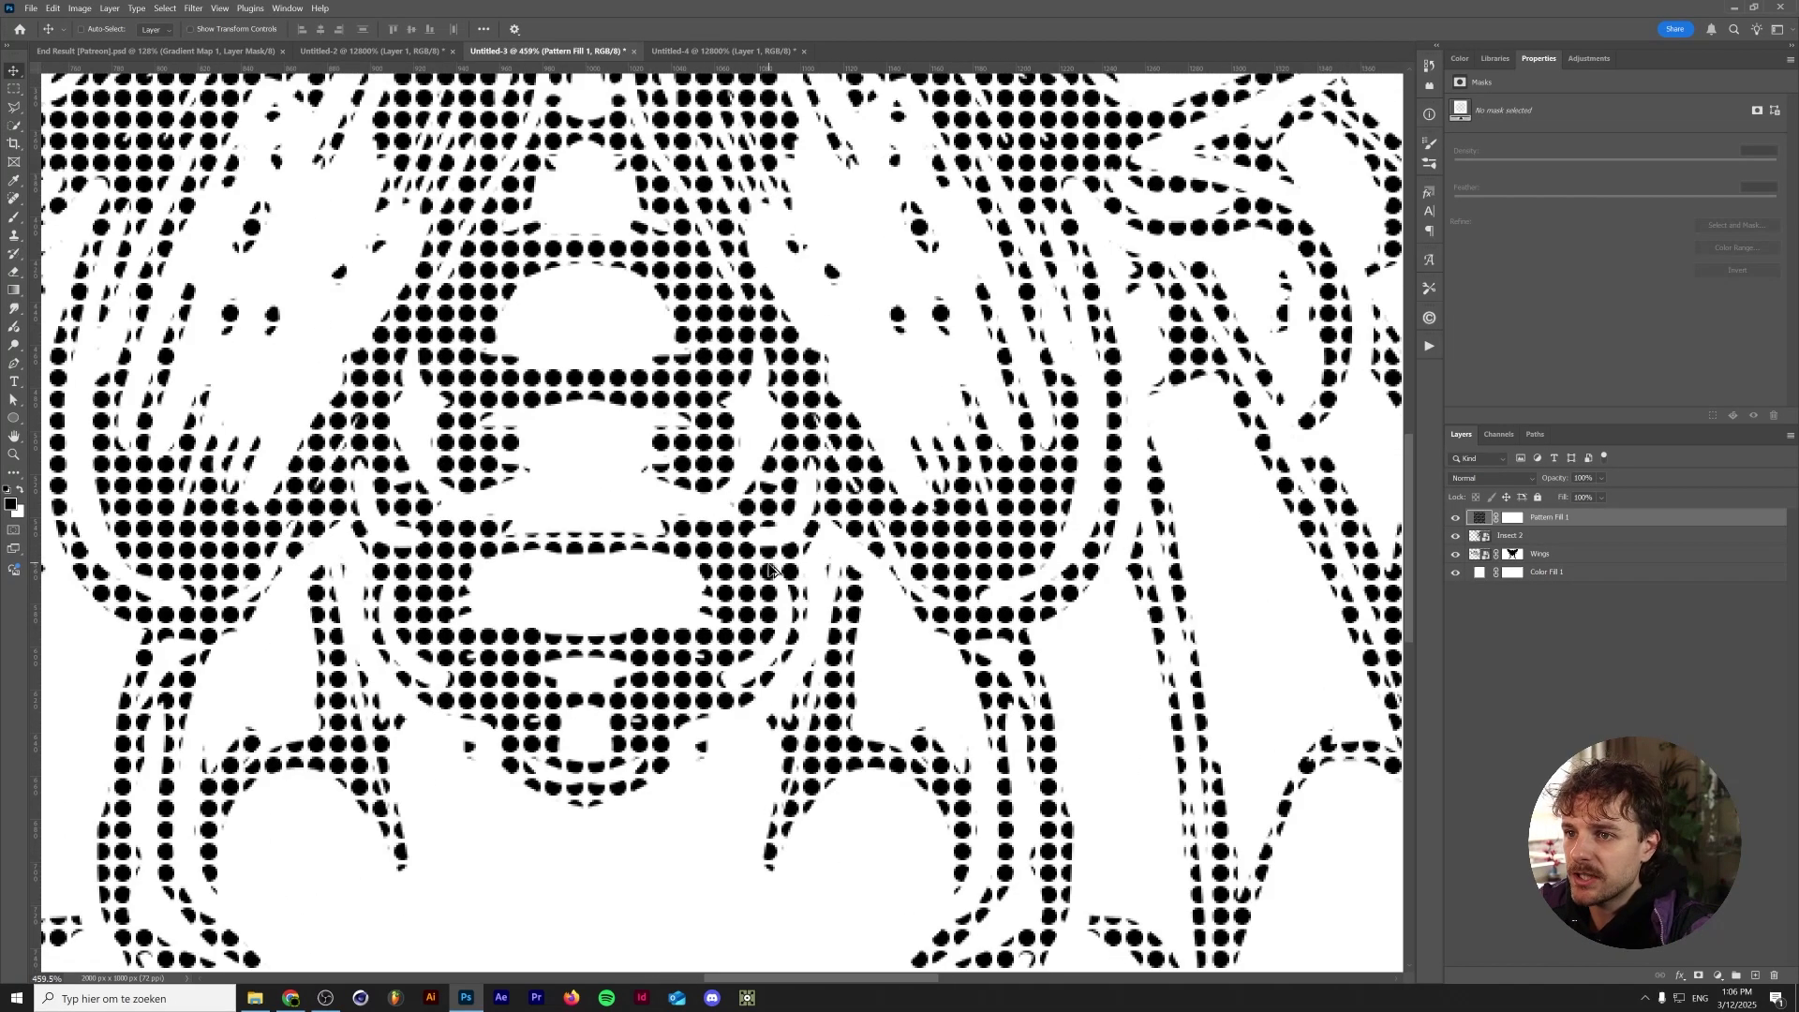
{"action": "left_click", "coordinate": [1542, 540]}
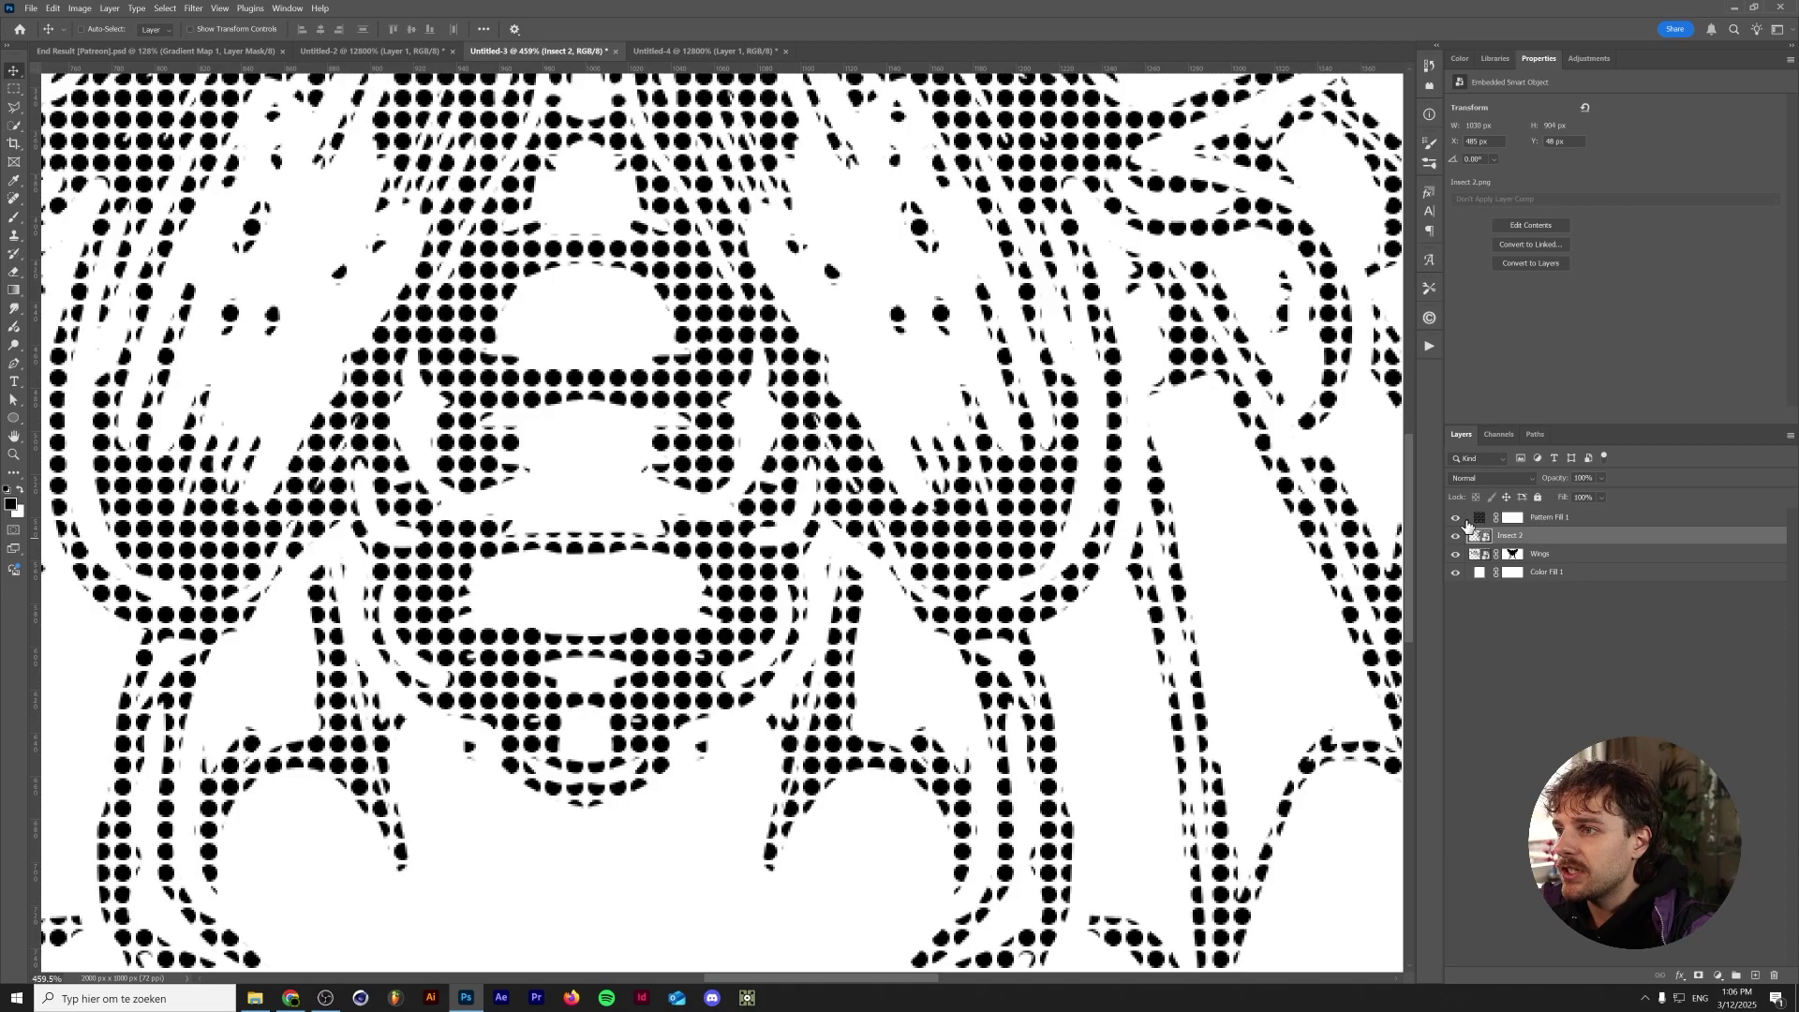
{"action": "left_click", "coordinate": [1455, 517]}
Step: Convert Insect 2, Wings and Color Fill 1 into one smart object and re-show Pattern Fill 1
{"action": "scroll", "coordinate": [1076, 521], "scroll_direction": "down", "scroll_amount": 13}
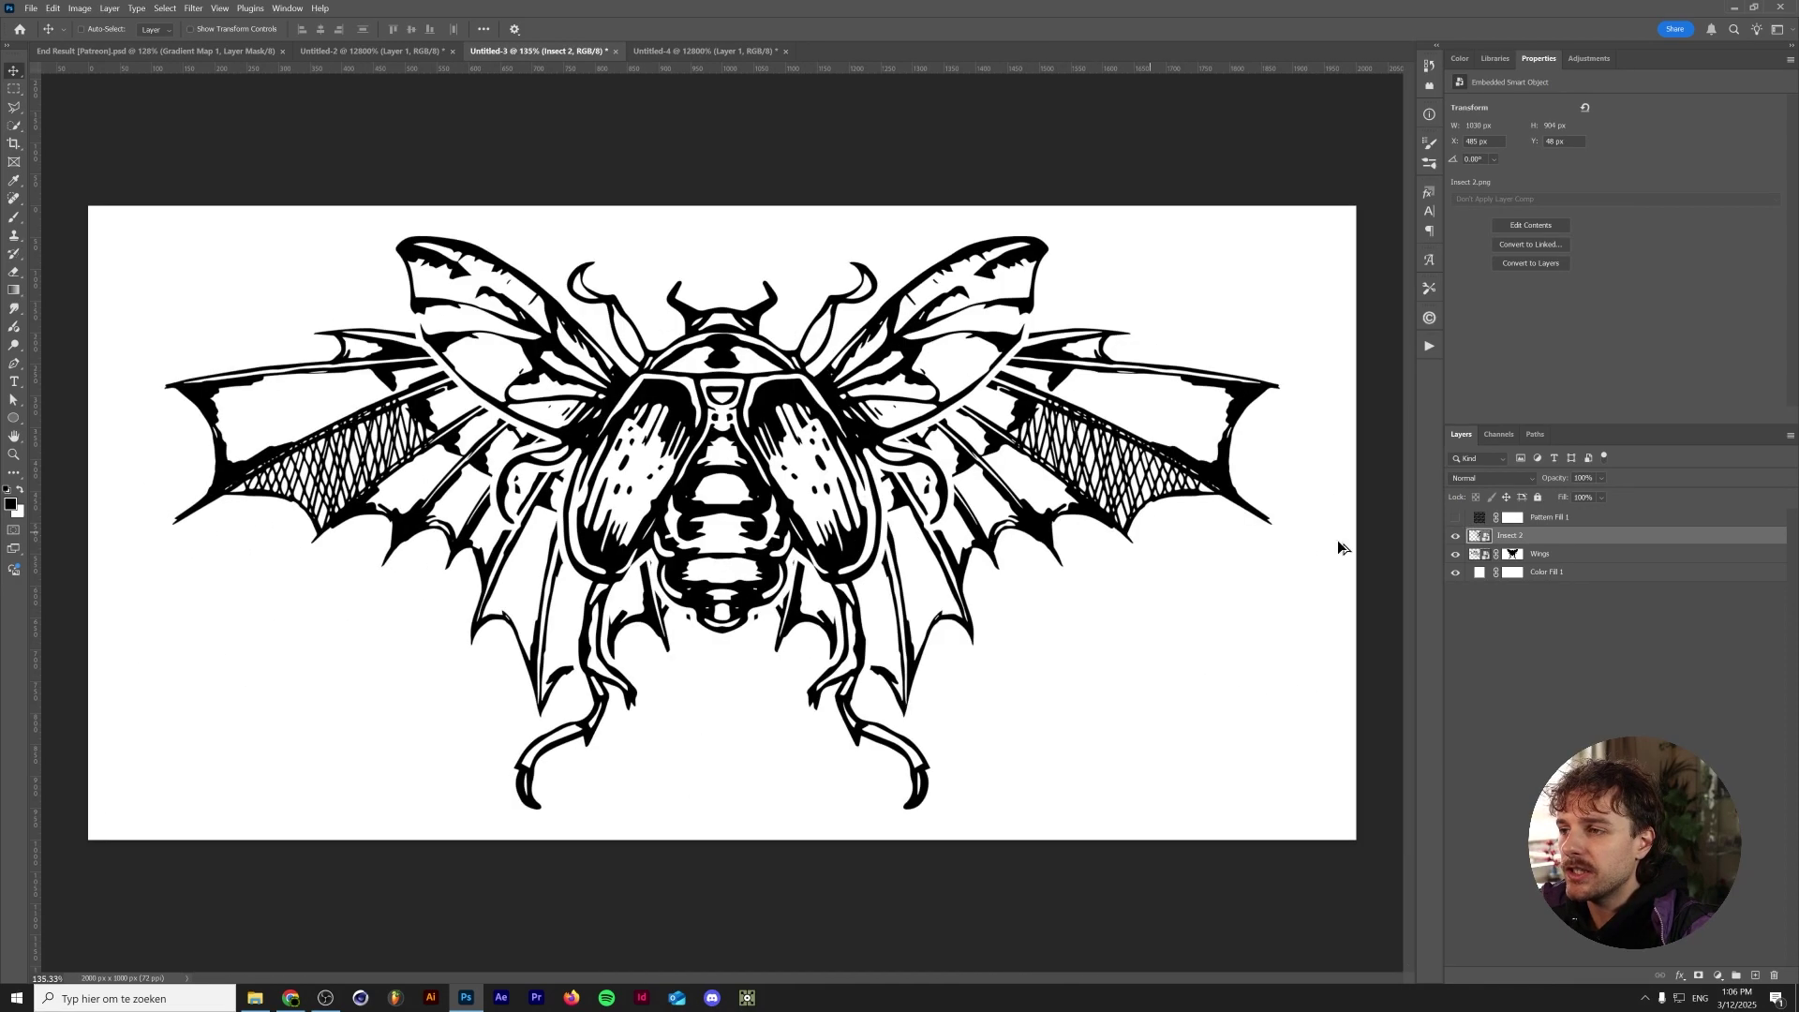
{"action": "left_click", "coordinate": [1560, 577], "text": "shift"}
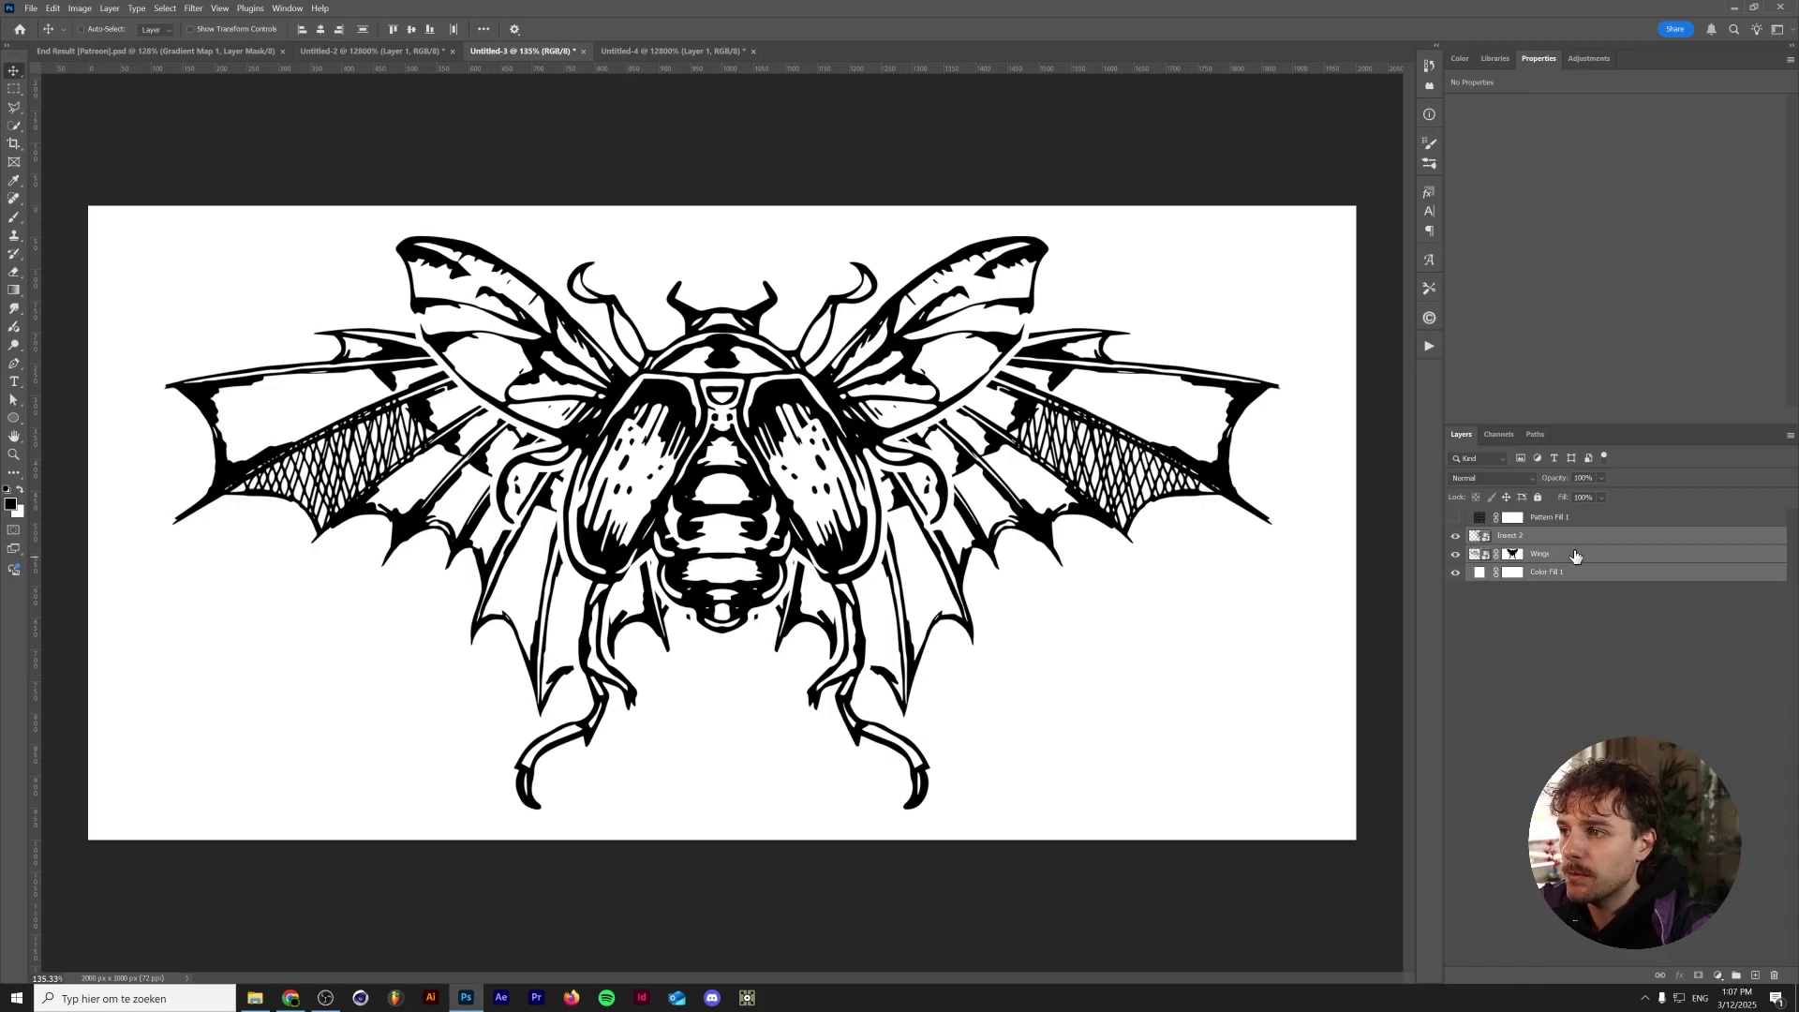
{"action": "right_click", "coordinate": [1575, 555]}
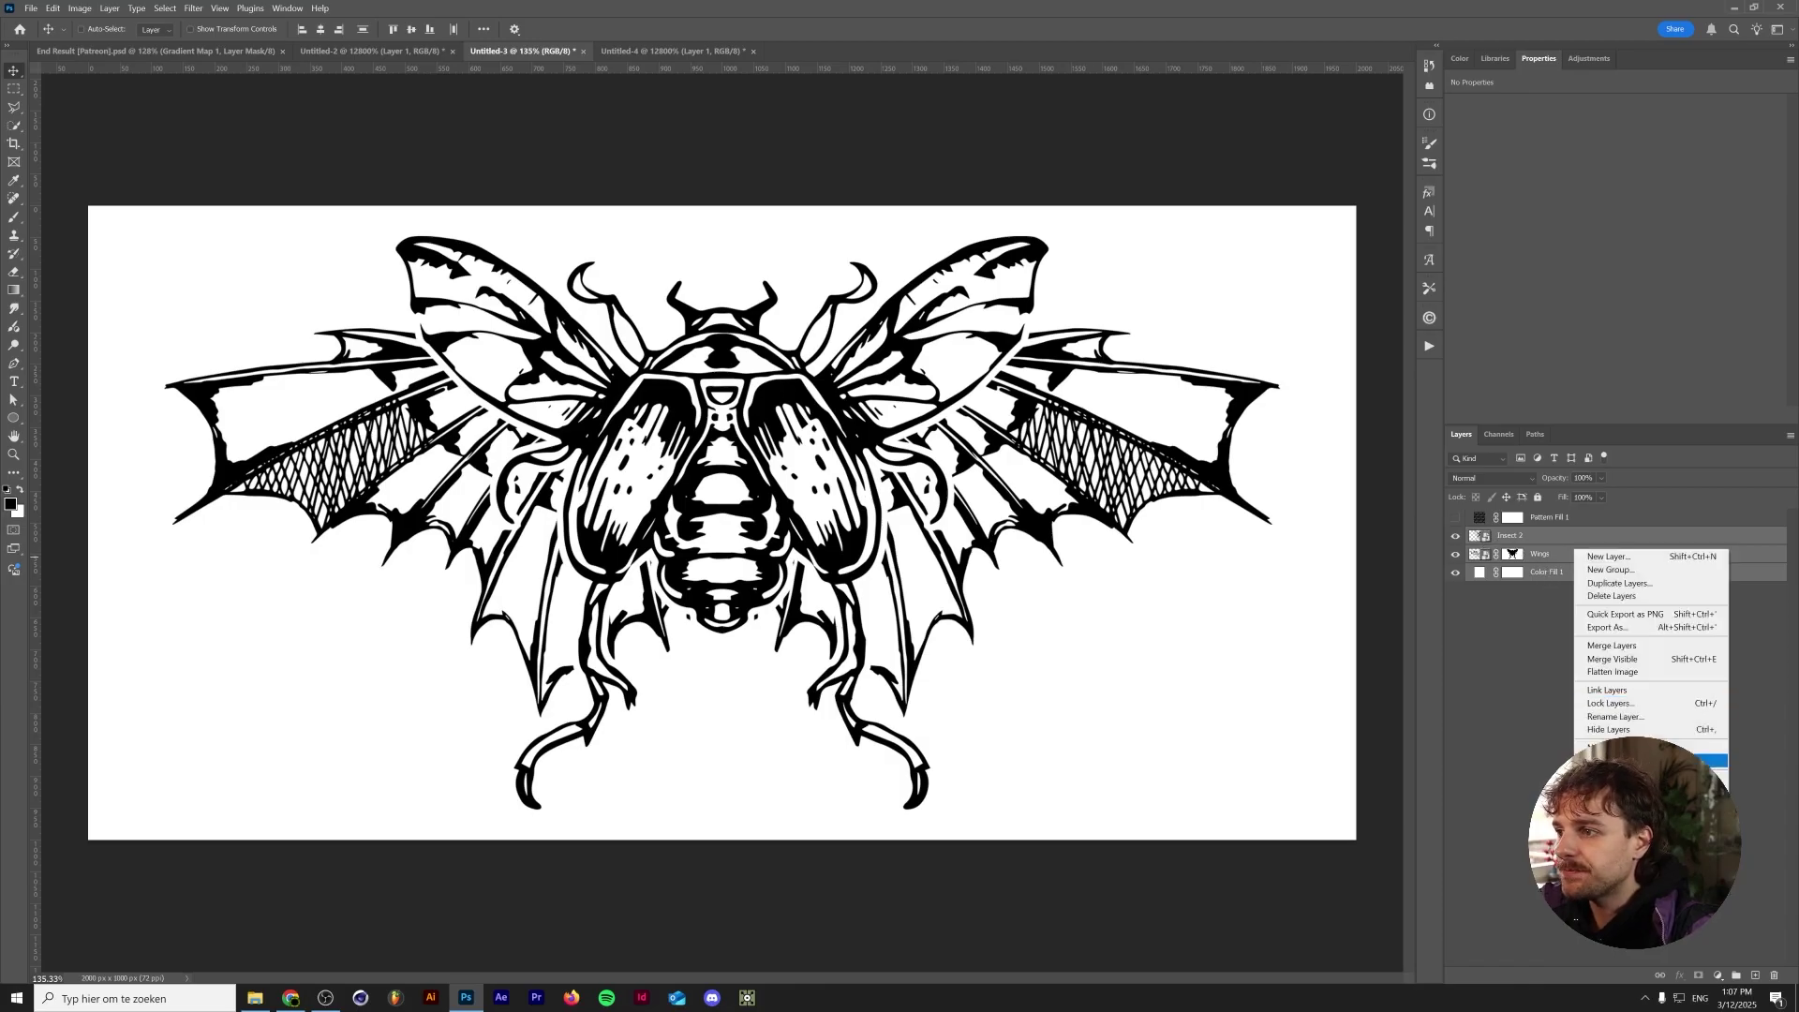
{"action": "left_click", "coordinate": [1621, 768]}
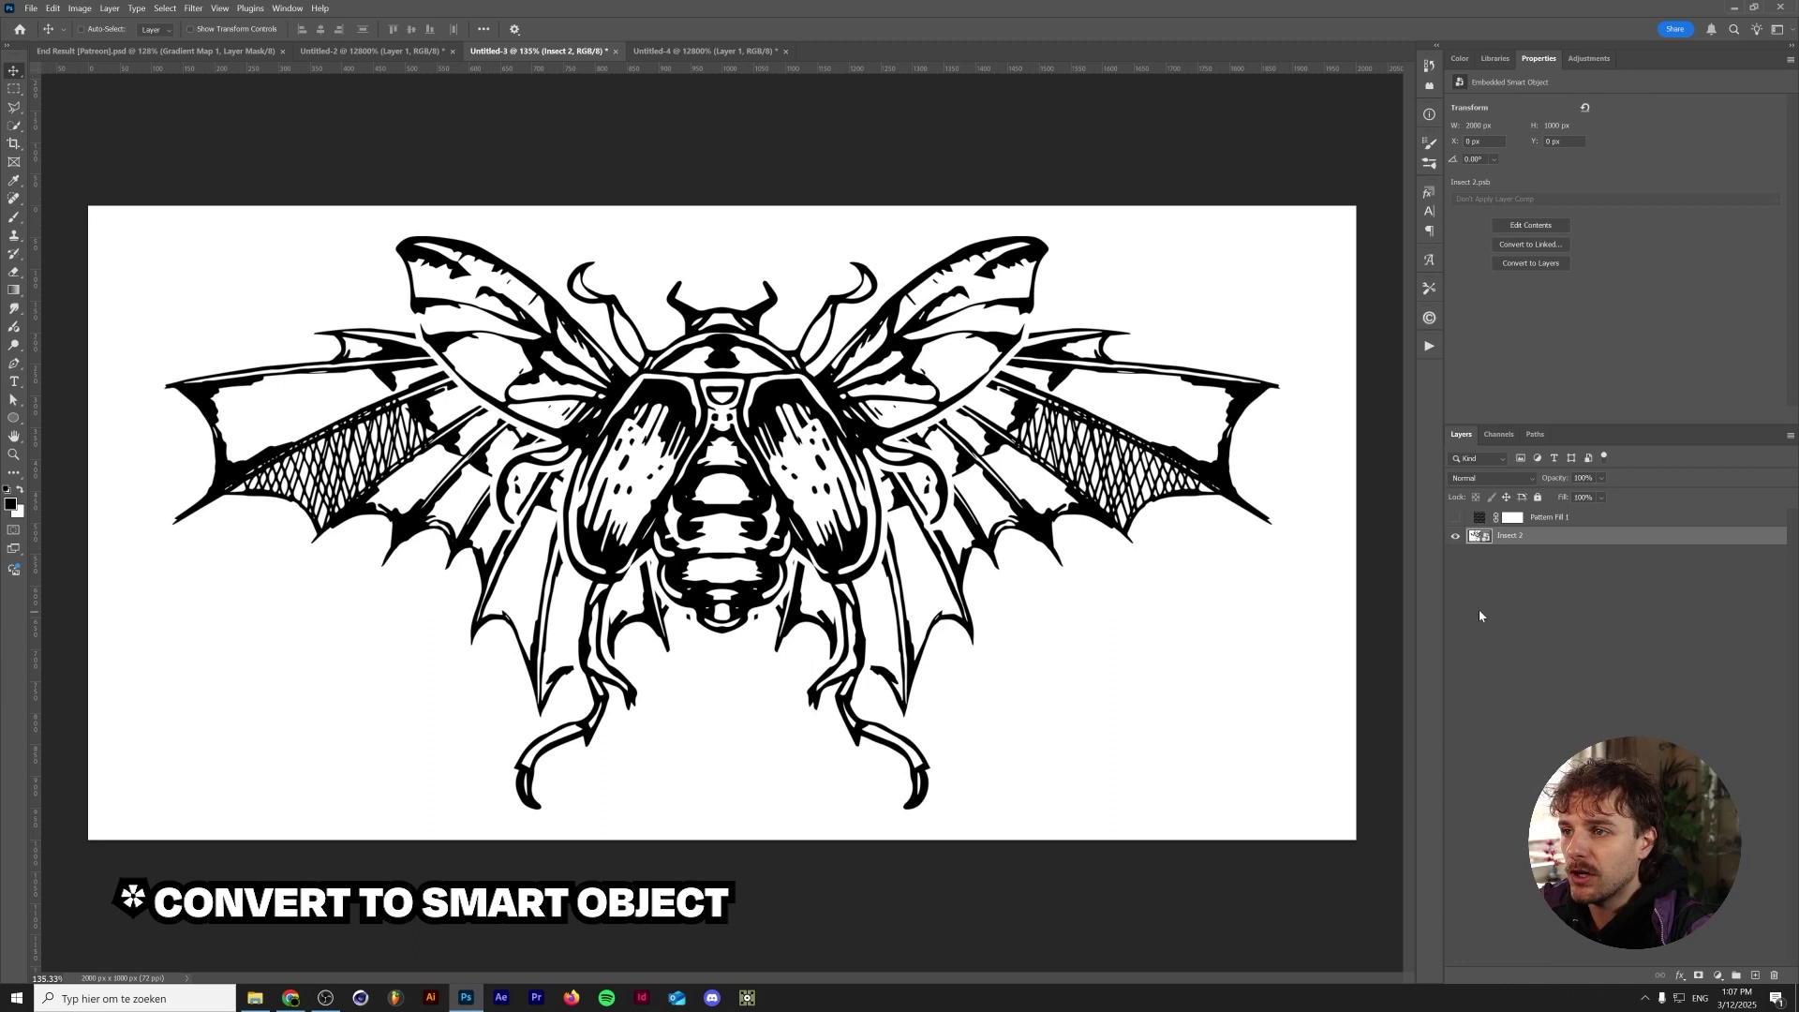
{"action": "left_click", "coordinate": [1455, 517]}
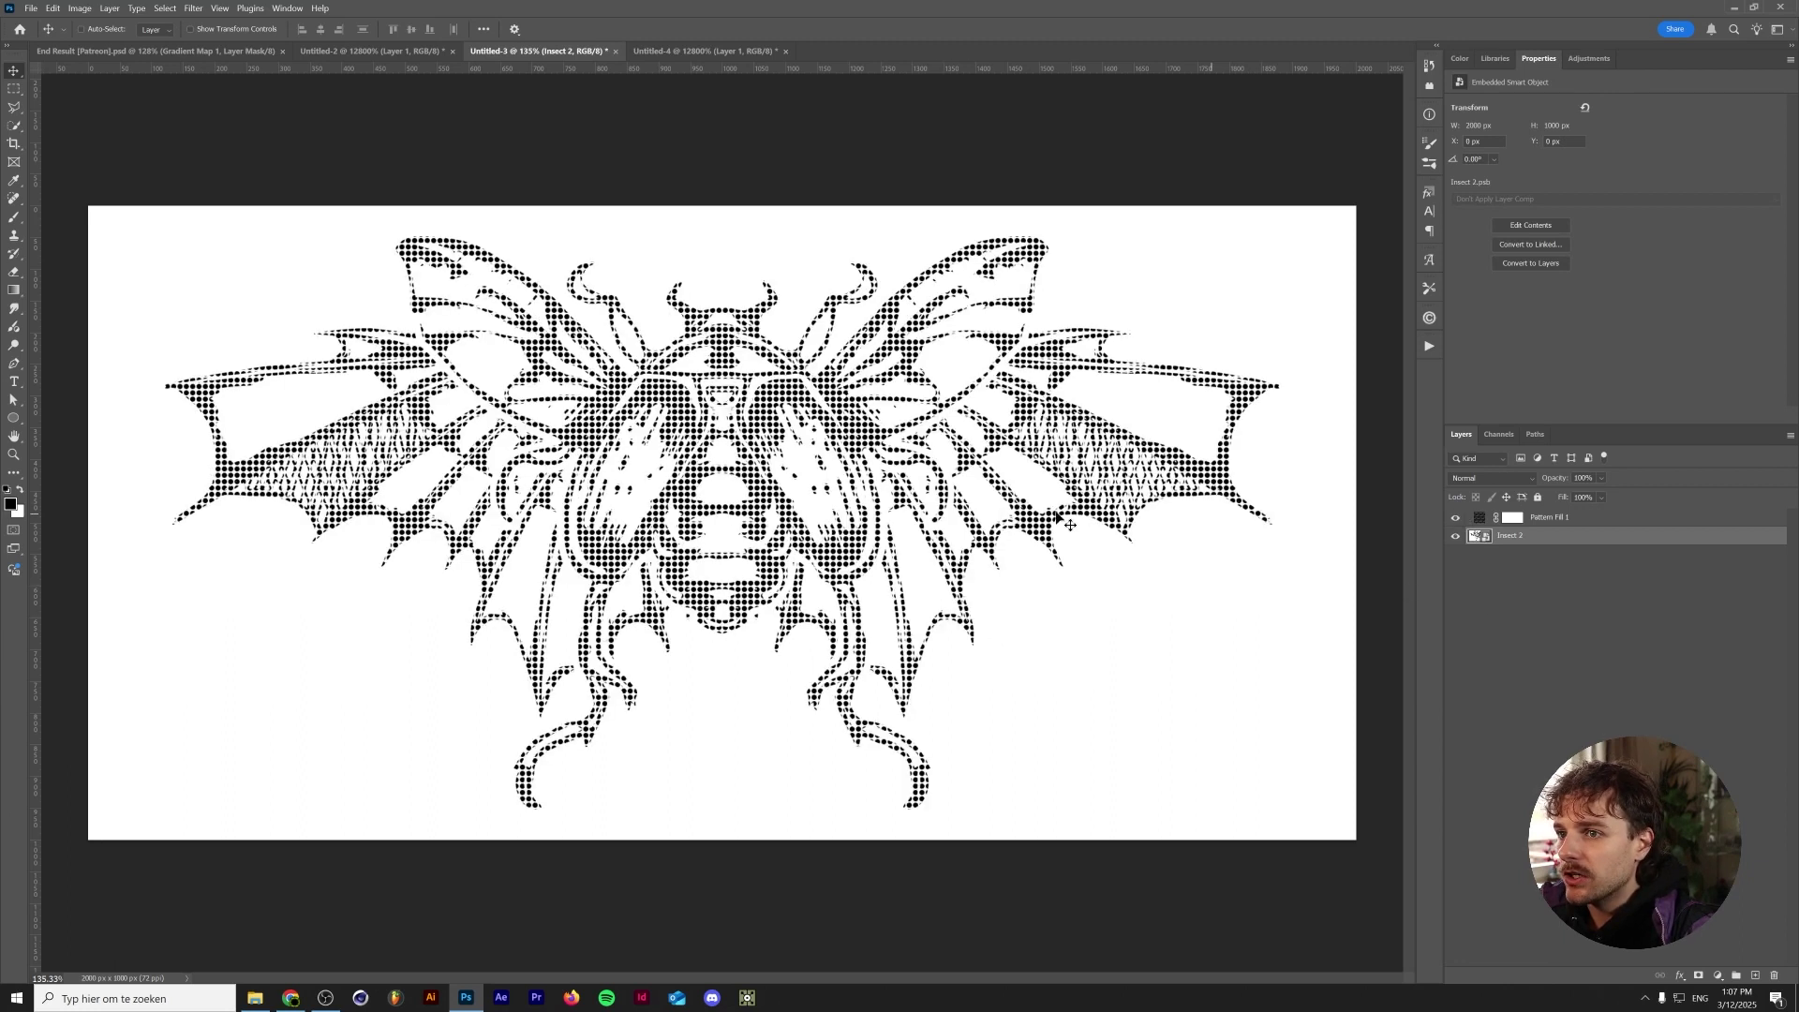
{"action": "scroll", "coordinate": [731, 545], "scroll_direction": "up", "scroll_amount": 3}
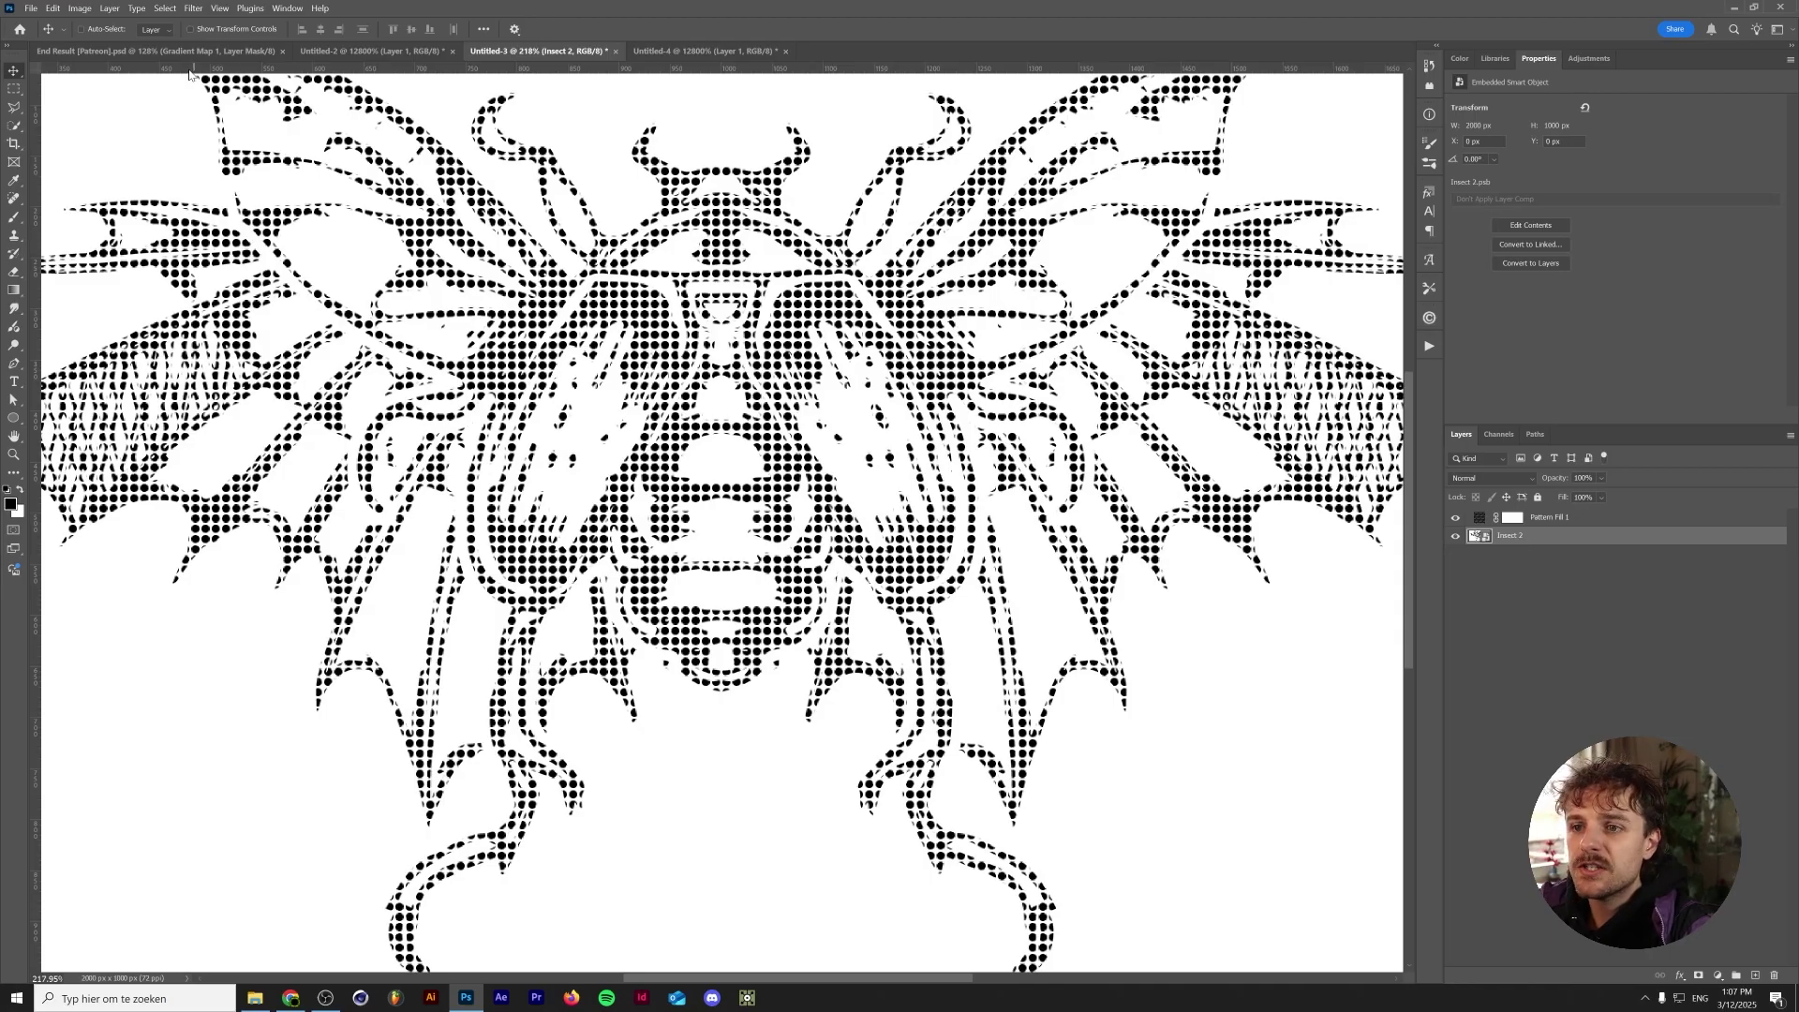
Step: Apply a Pixelate > Mosaic smart filter with cell size 10 to Insect 2
{"action": "left_click", "coordinate": [194, 10]}
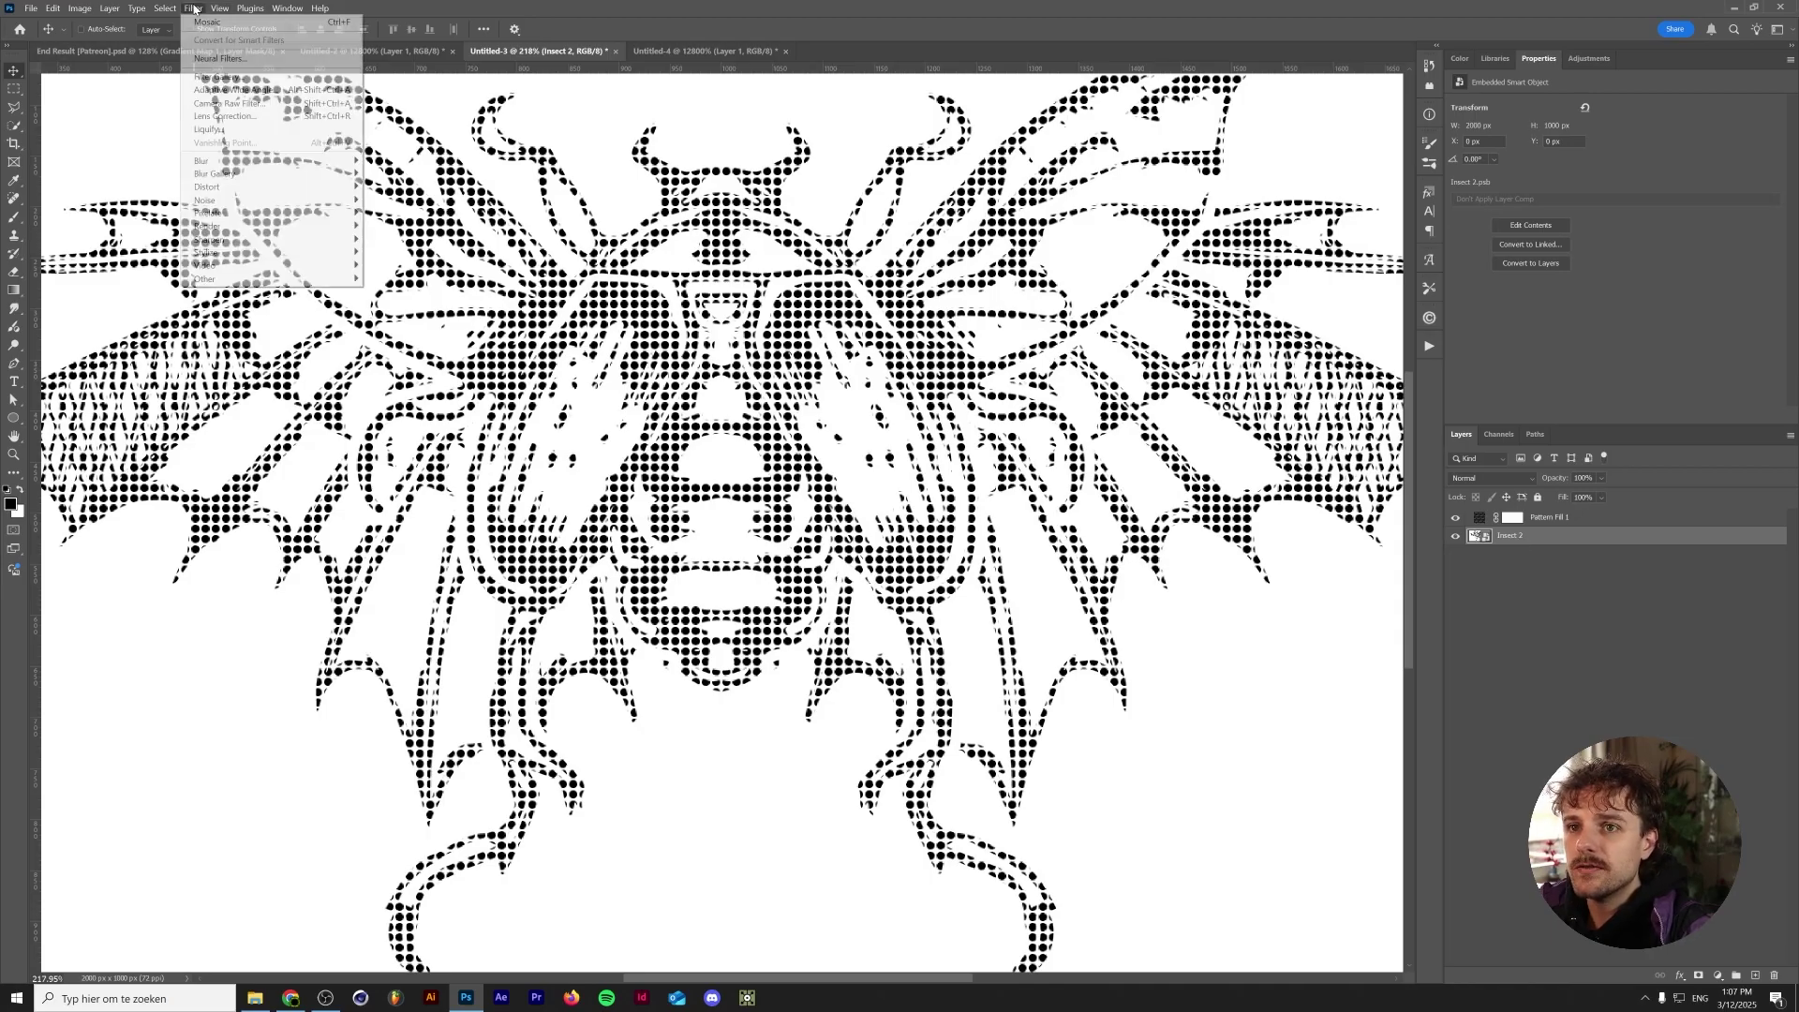
{"action": "mouse_move", "coordinate": [257, 219]}
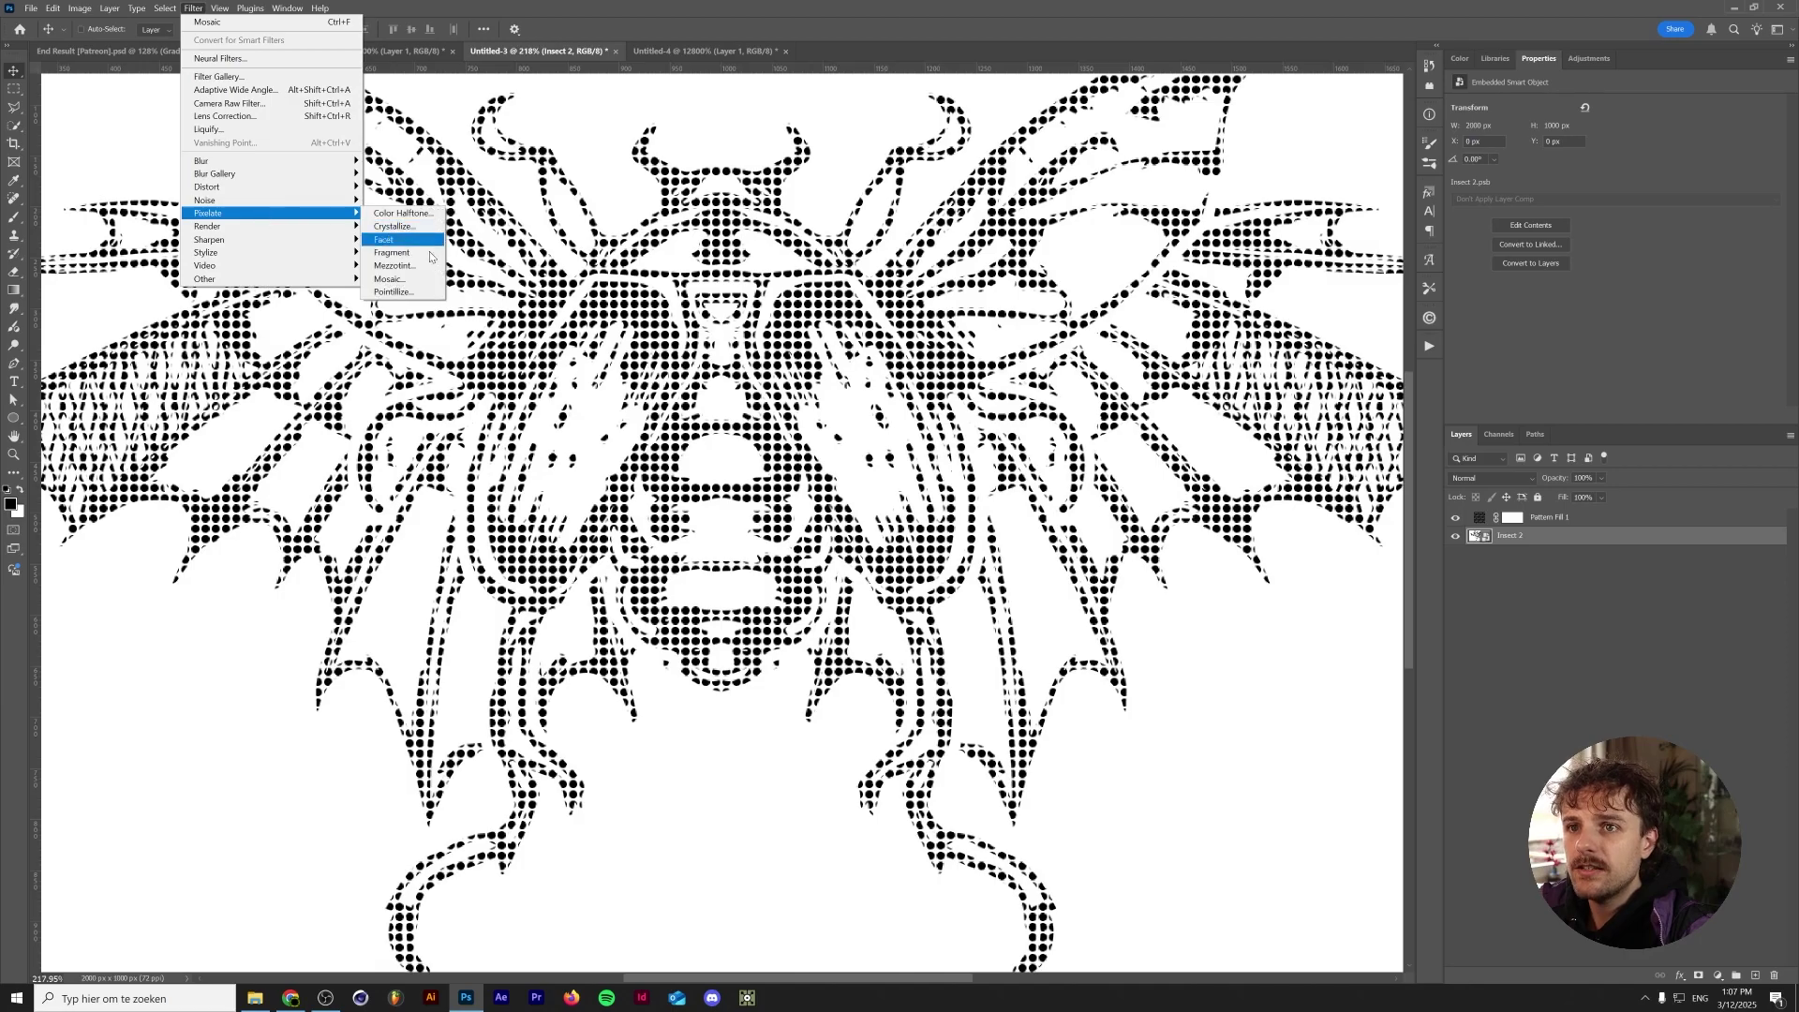
{"action": "left_click", "coordinate": [405, 278]}
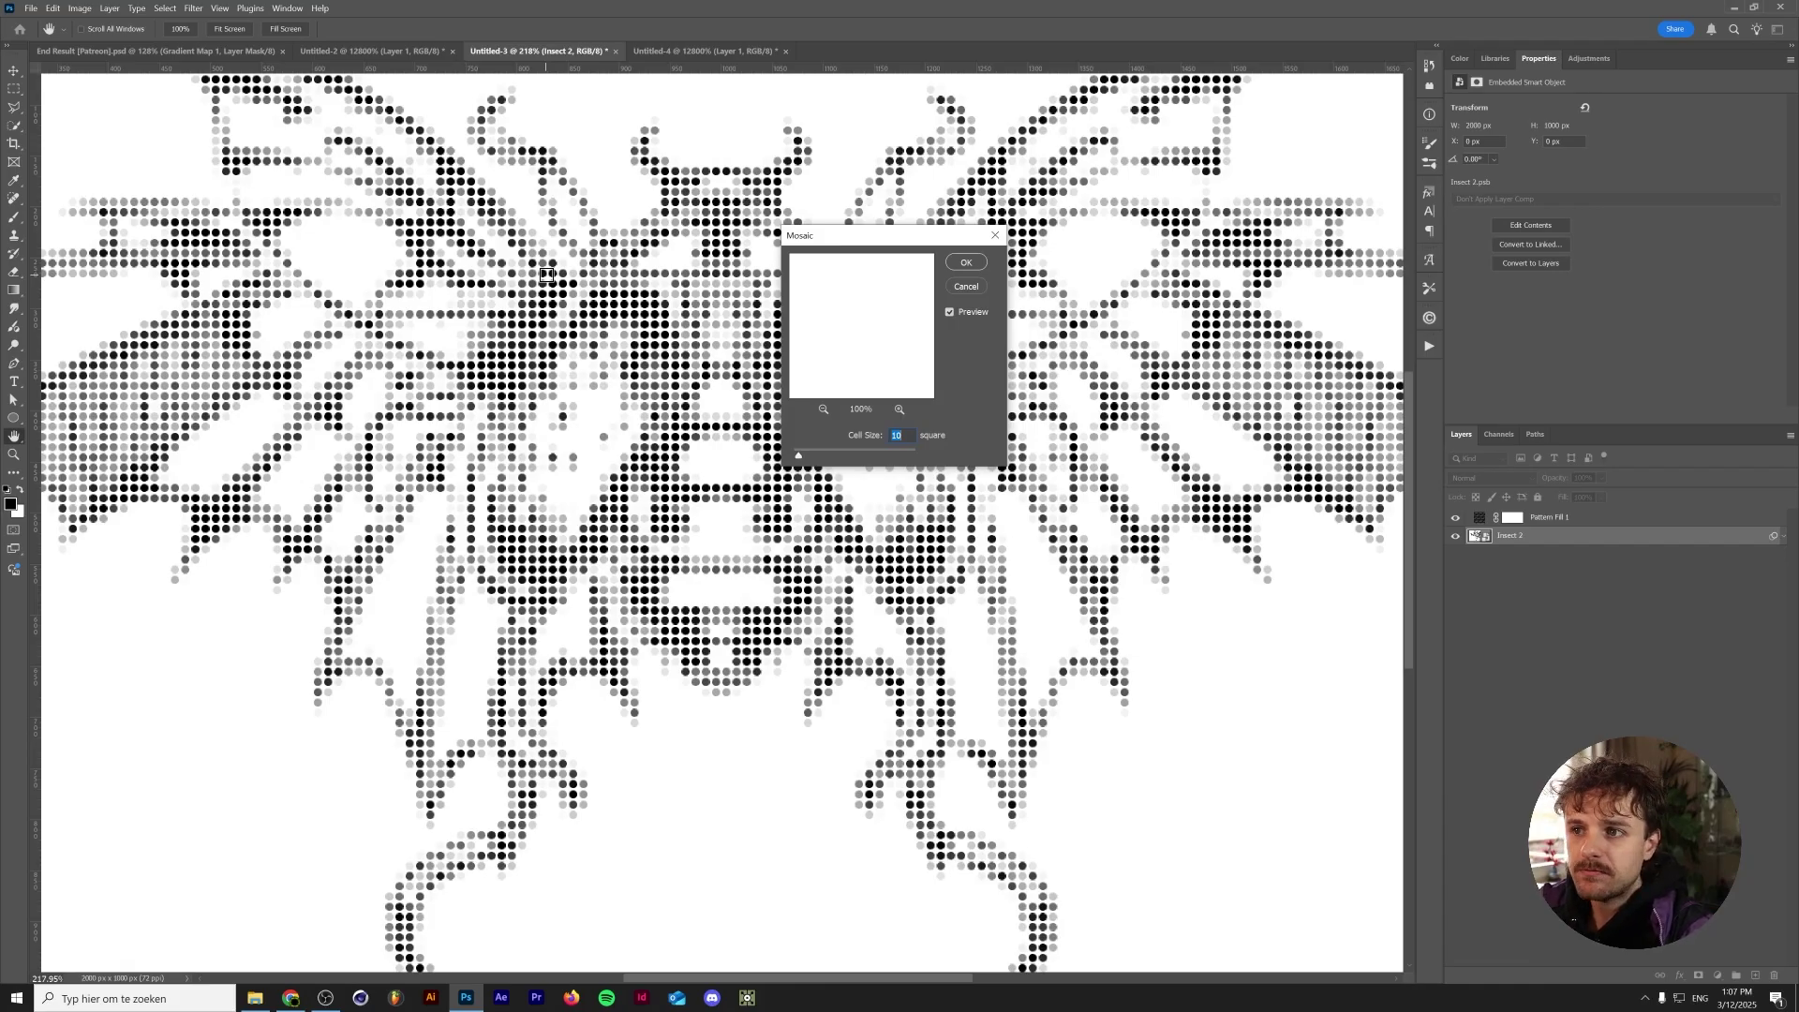
{"action": "left_click", "coordinate": [966, 264]}
{"action": "left_click", "coordinate": [1586, 60]}
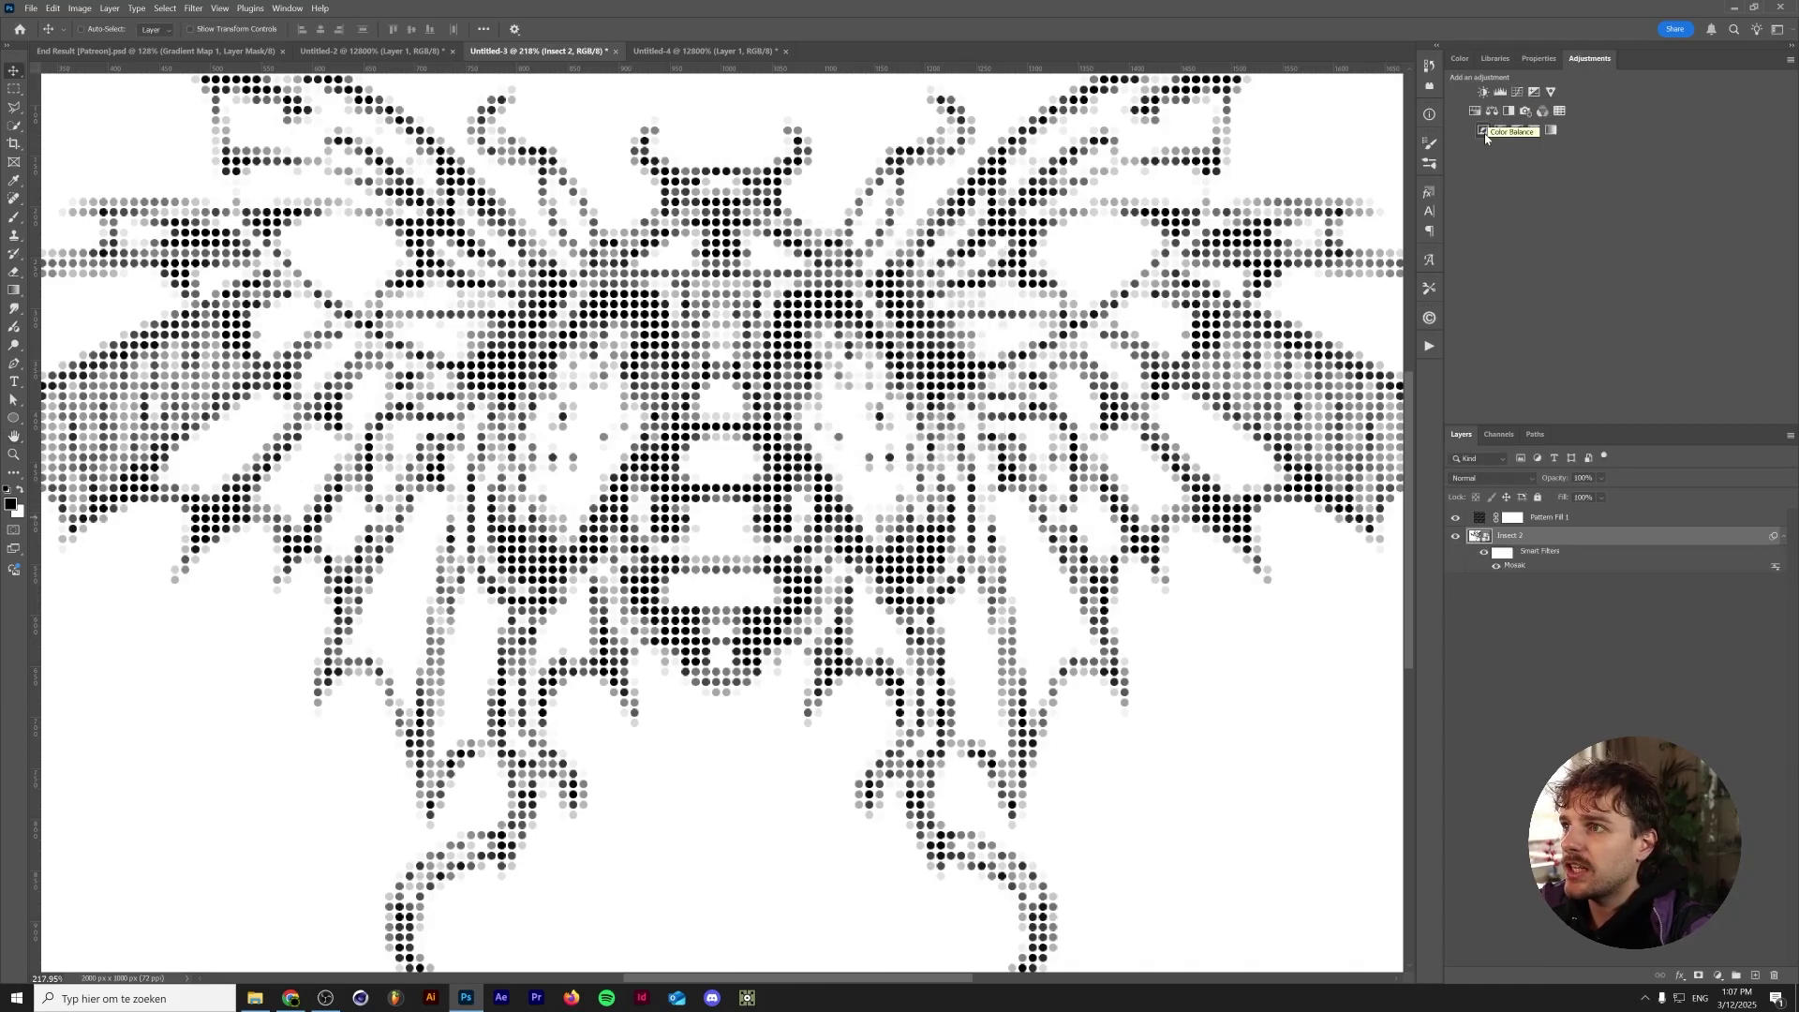
Step: Add a Threshold adjustment above the insect, fit the image to the window, and select Pattern Fill 1
{"action": "left_click", "coordinate": [1520, 132]}
{"action": "key", "text": "ctrl+0"}
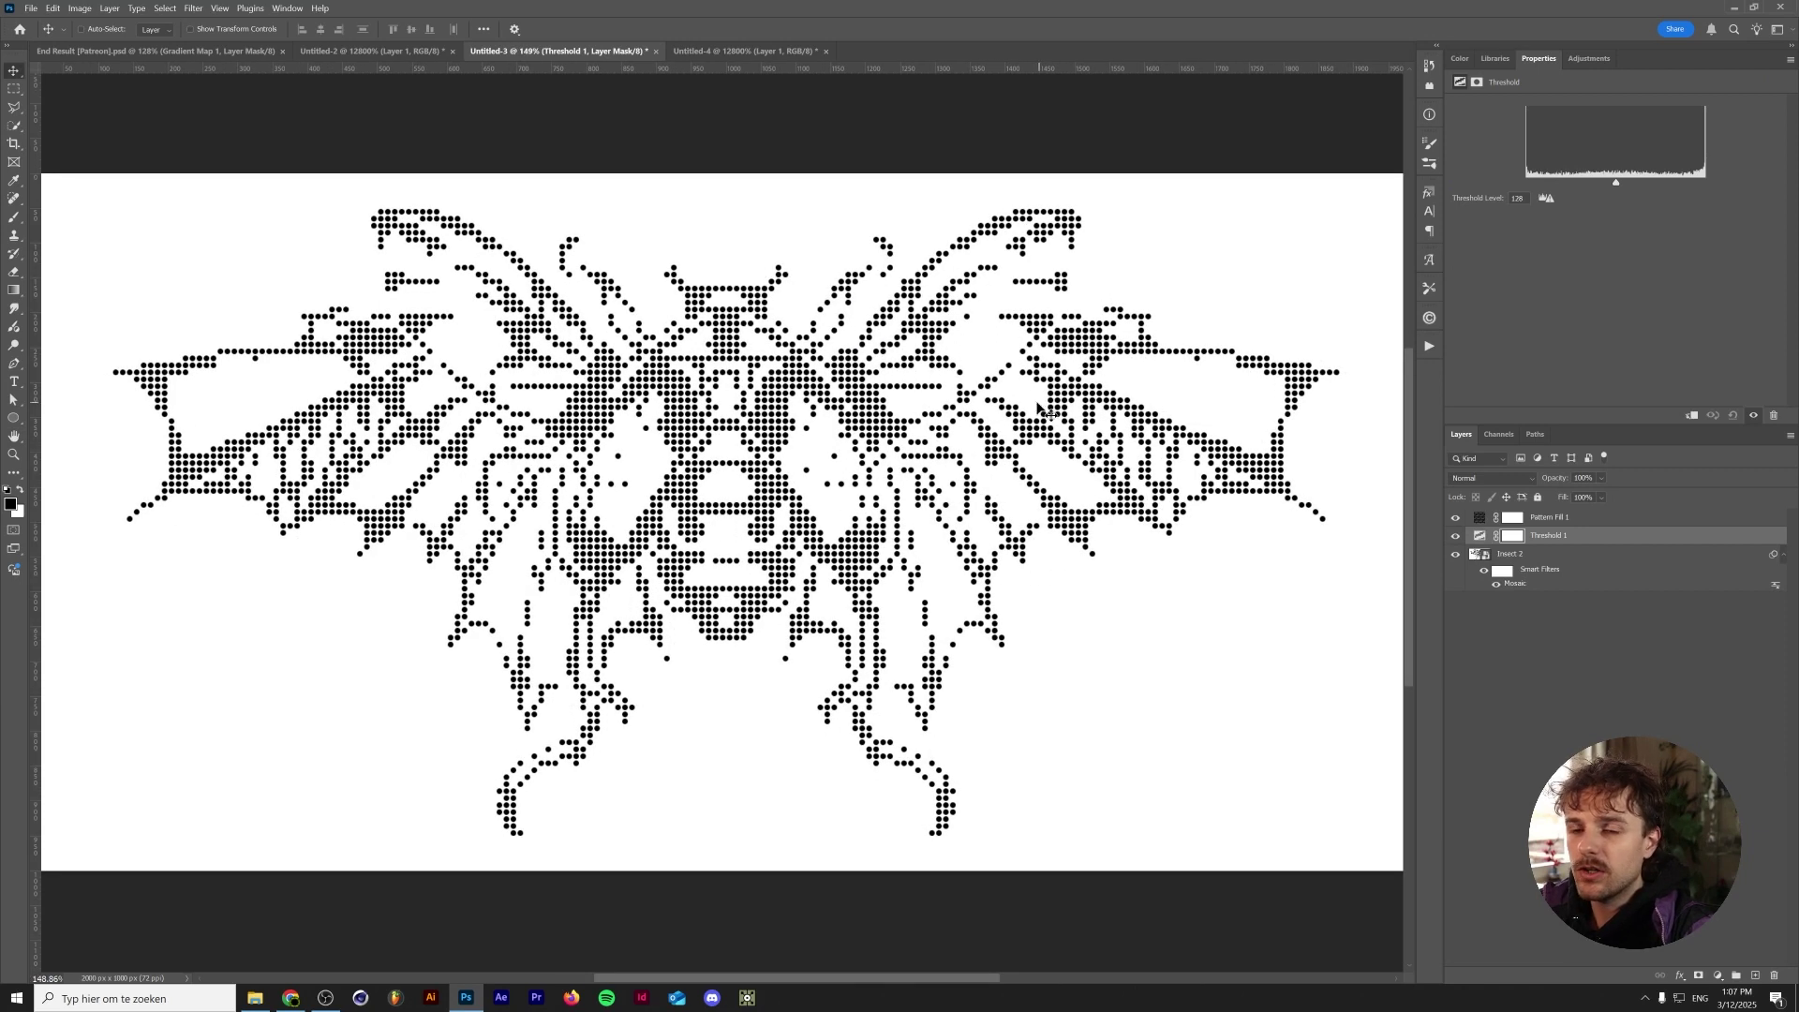
{"action": "key", "text": "alt+bracketright"}
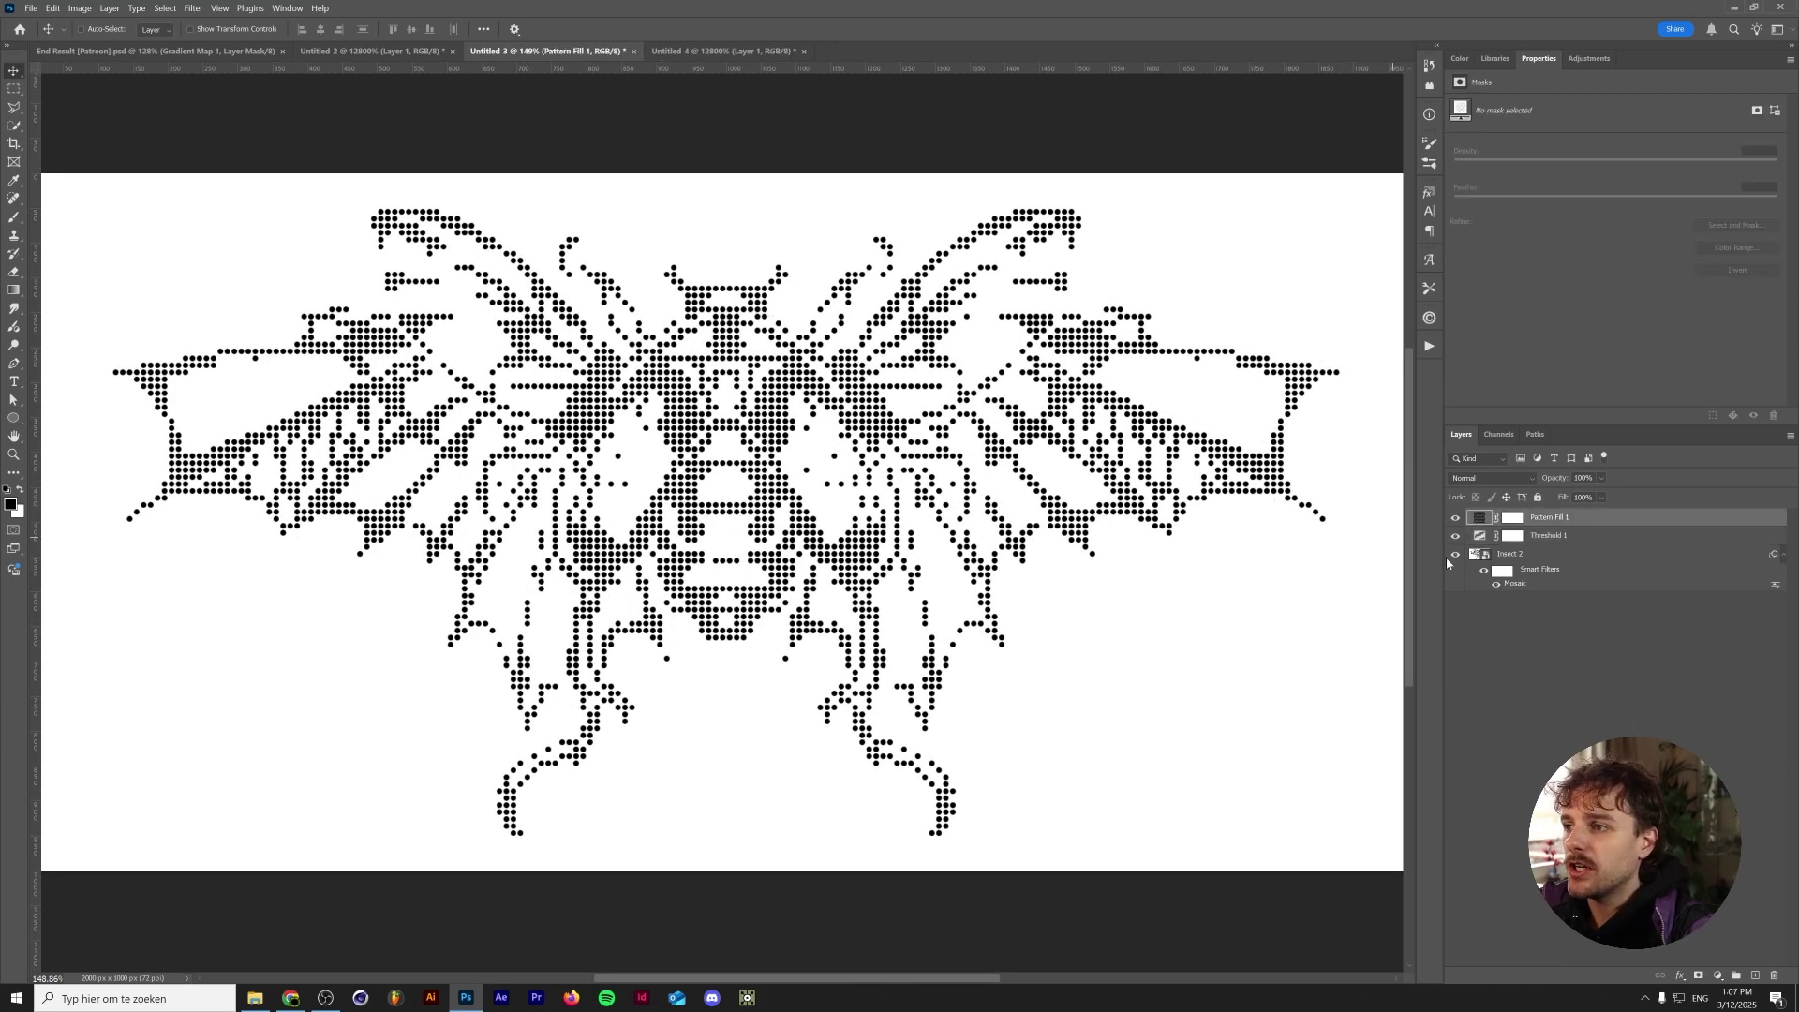
Step: Add a Gradient Map with a magenta-blue preset, reversed so the background turns blue
{"action": "left_click", "coordinate": [1586, 59]}
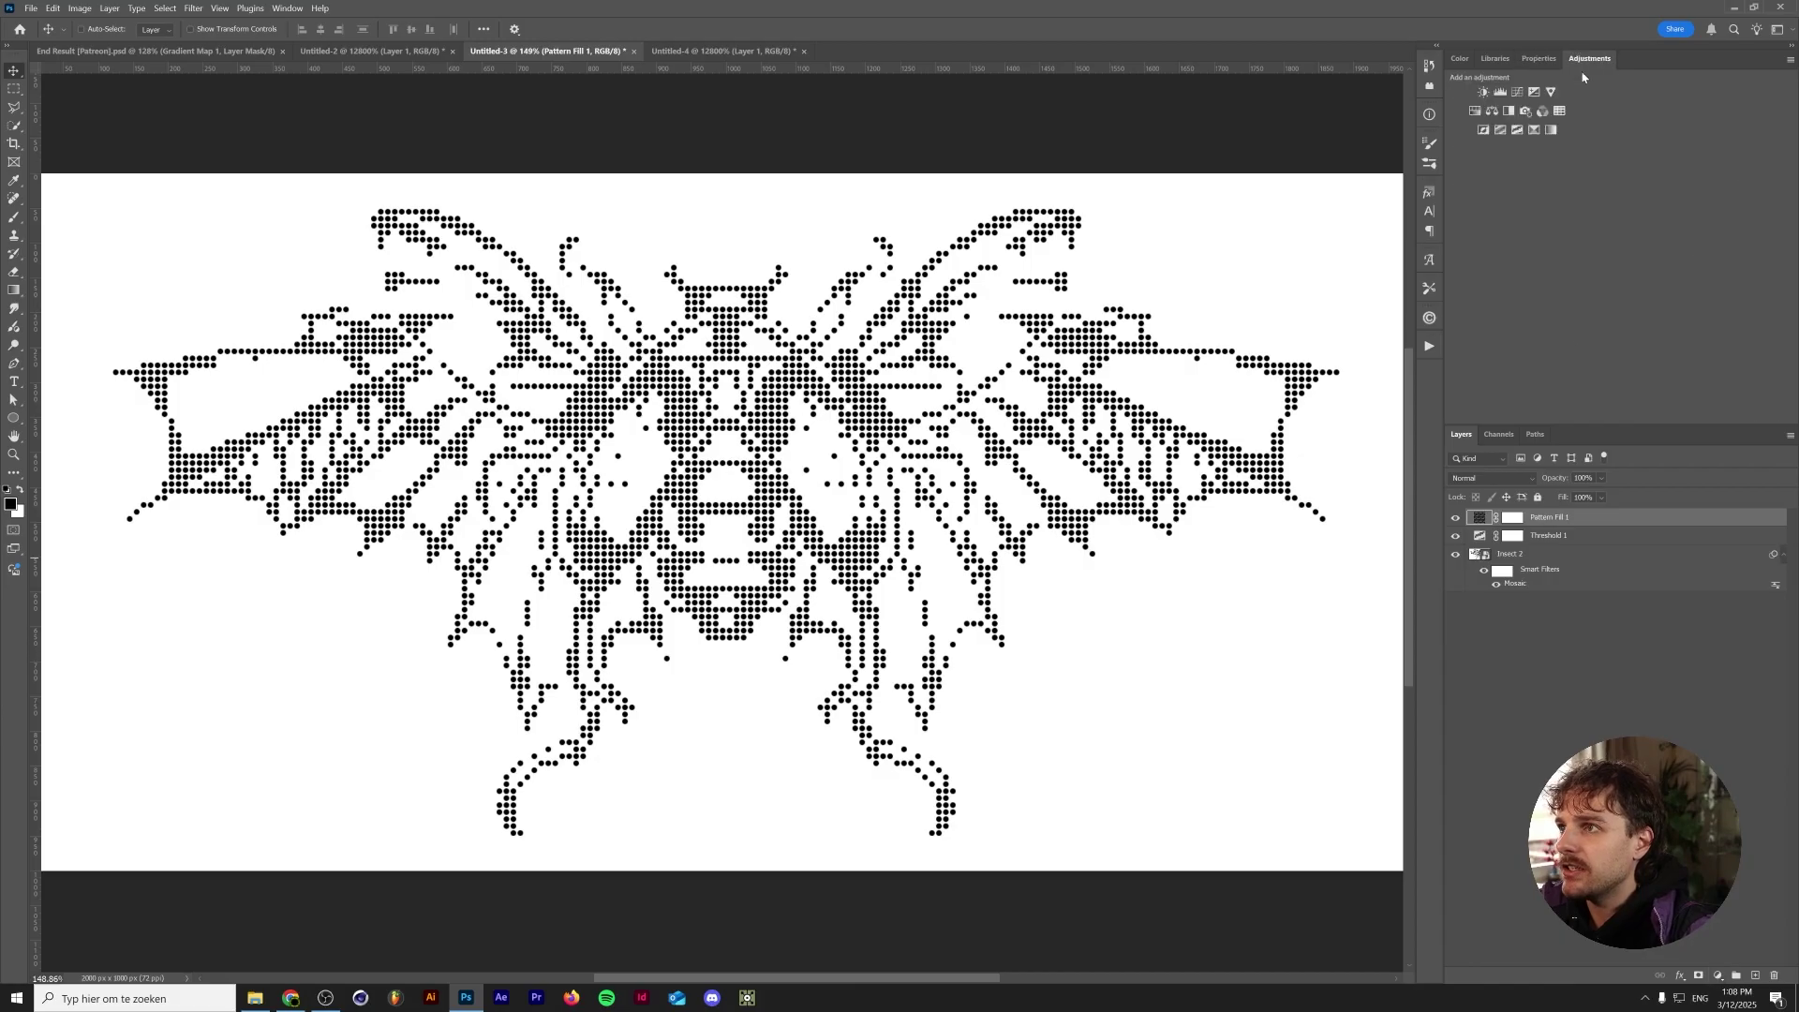
{"action": "left_click", "coordinate": [1552, 130]}
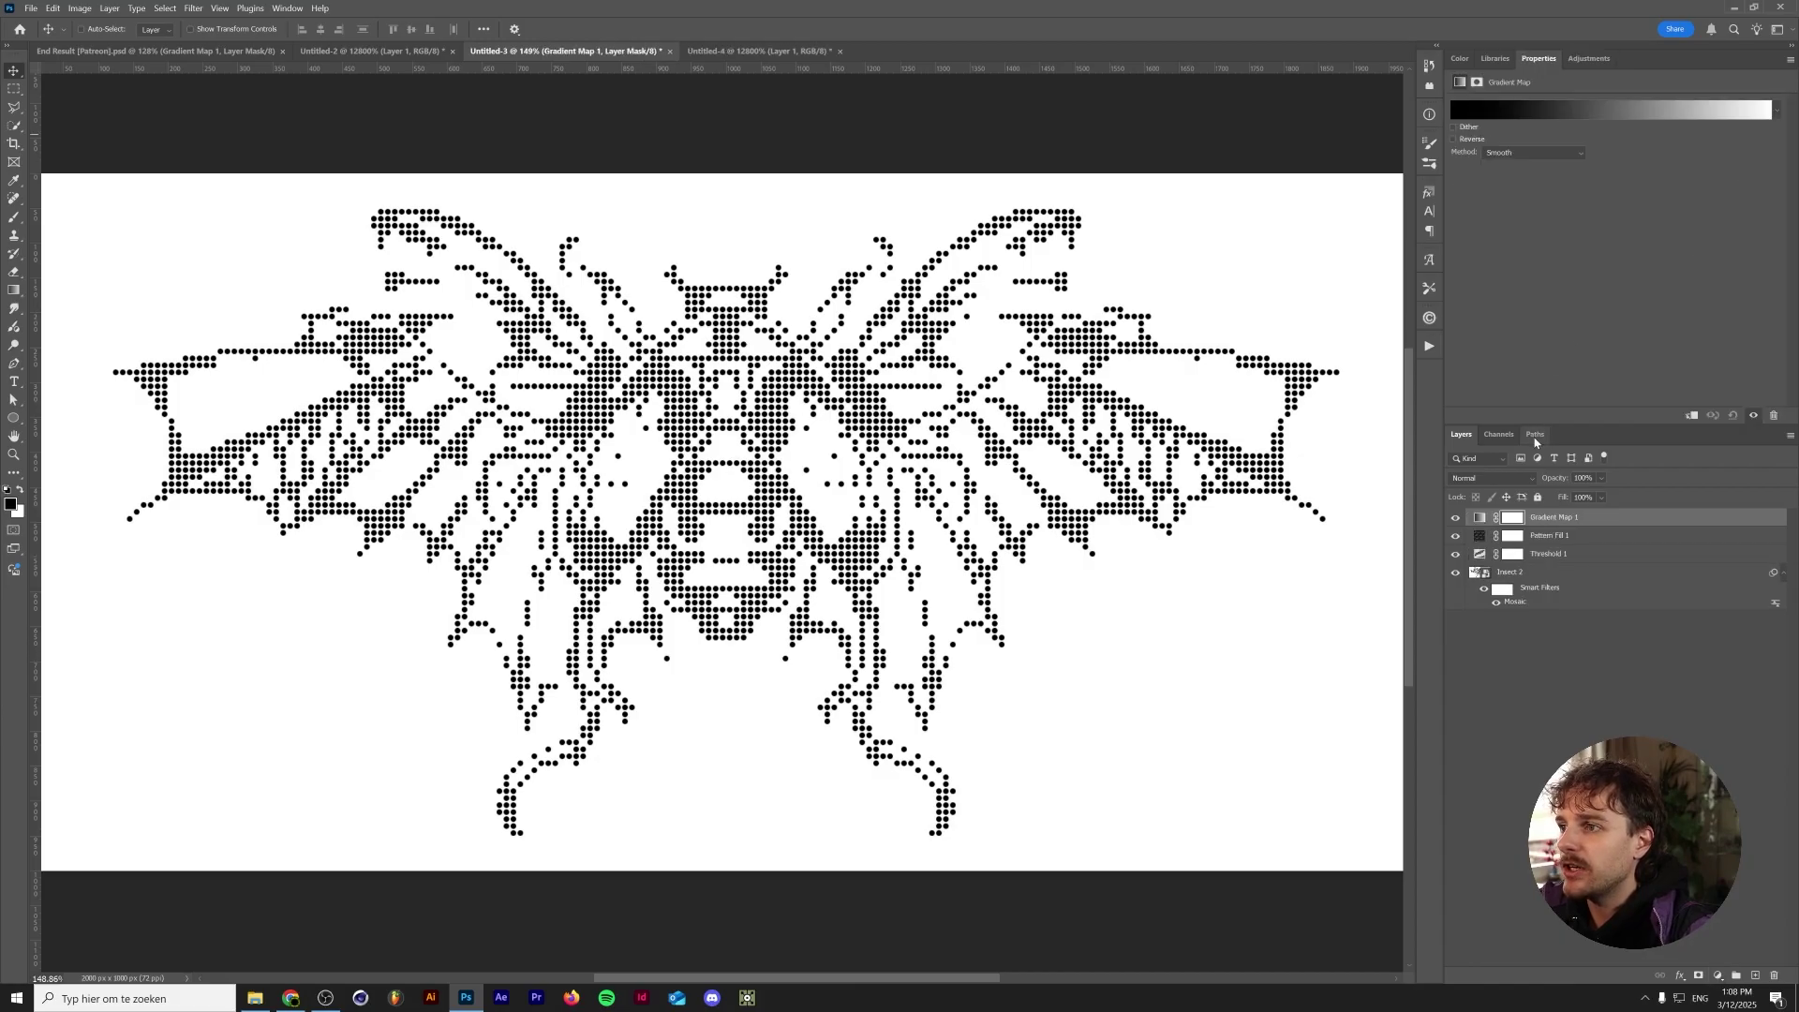
{"action": "left_click", "coordinate": [1480, 518]}
{"action": "left_click", "coordinate": [1776, 111]}
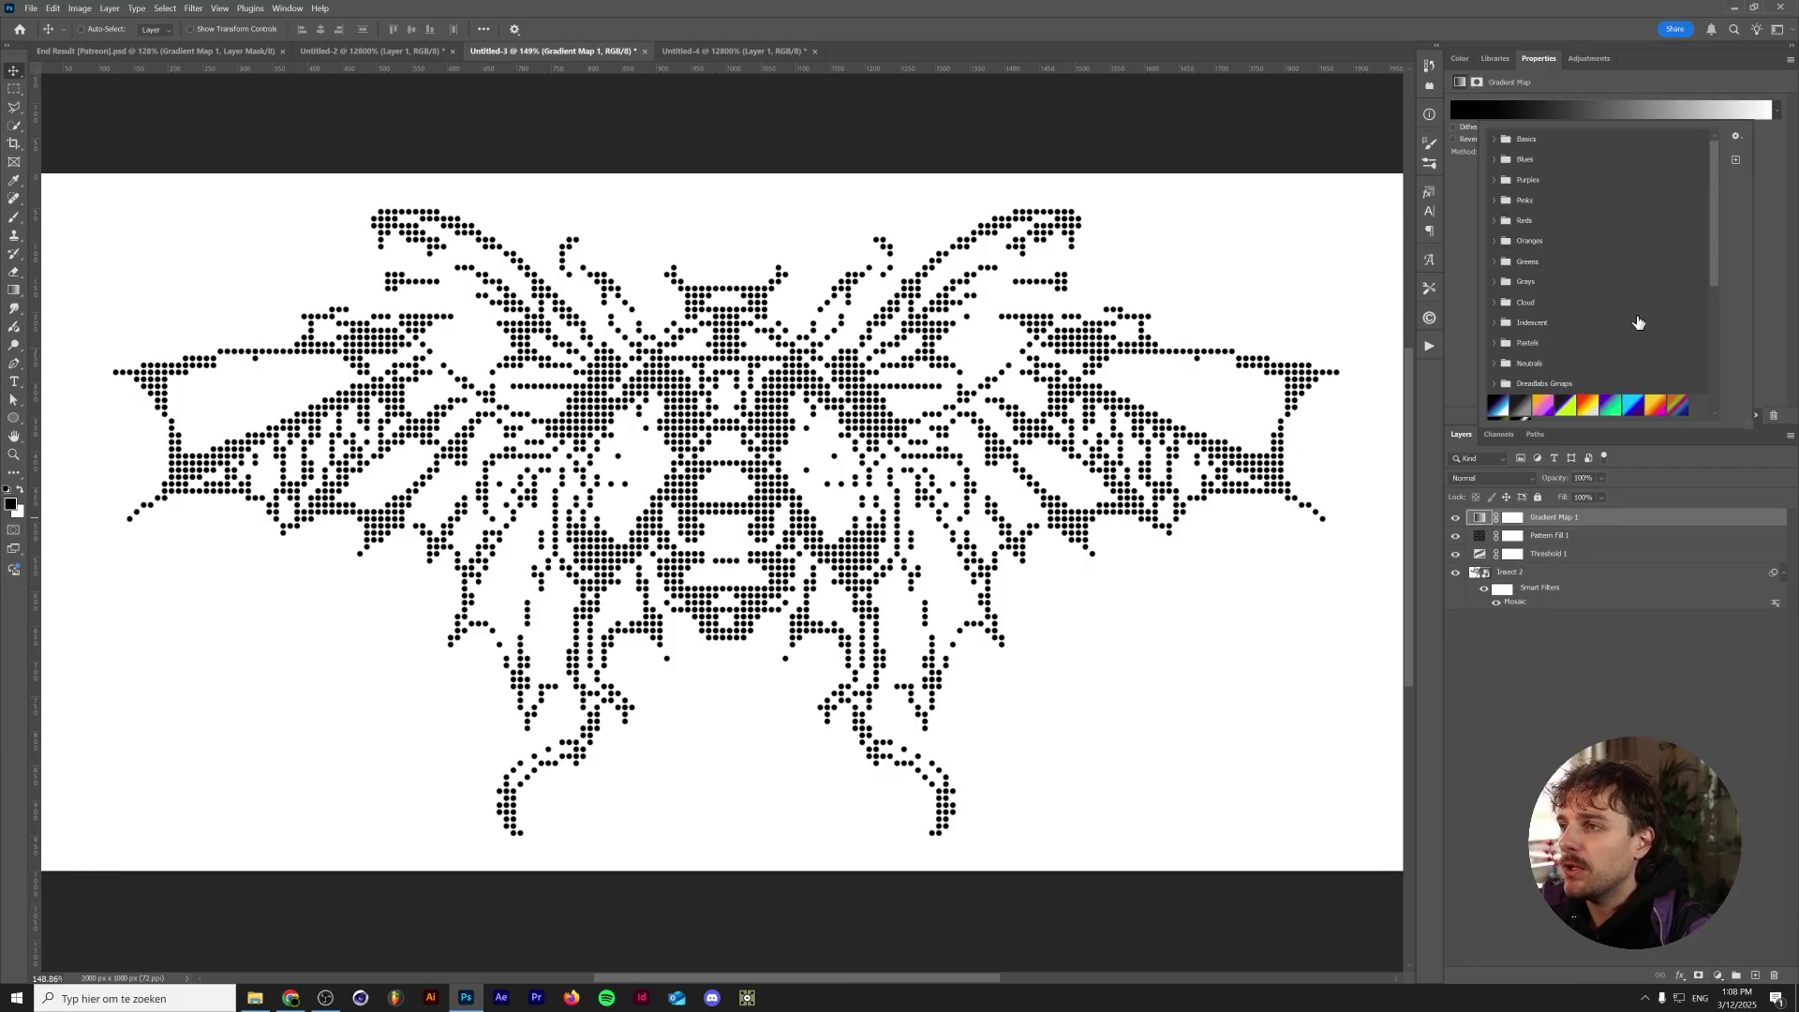
{"action": "scroll", "coordinate": [1638, 322], "scroll_direction": "down", "scroll_amount": 5}
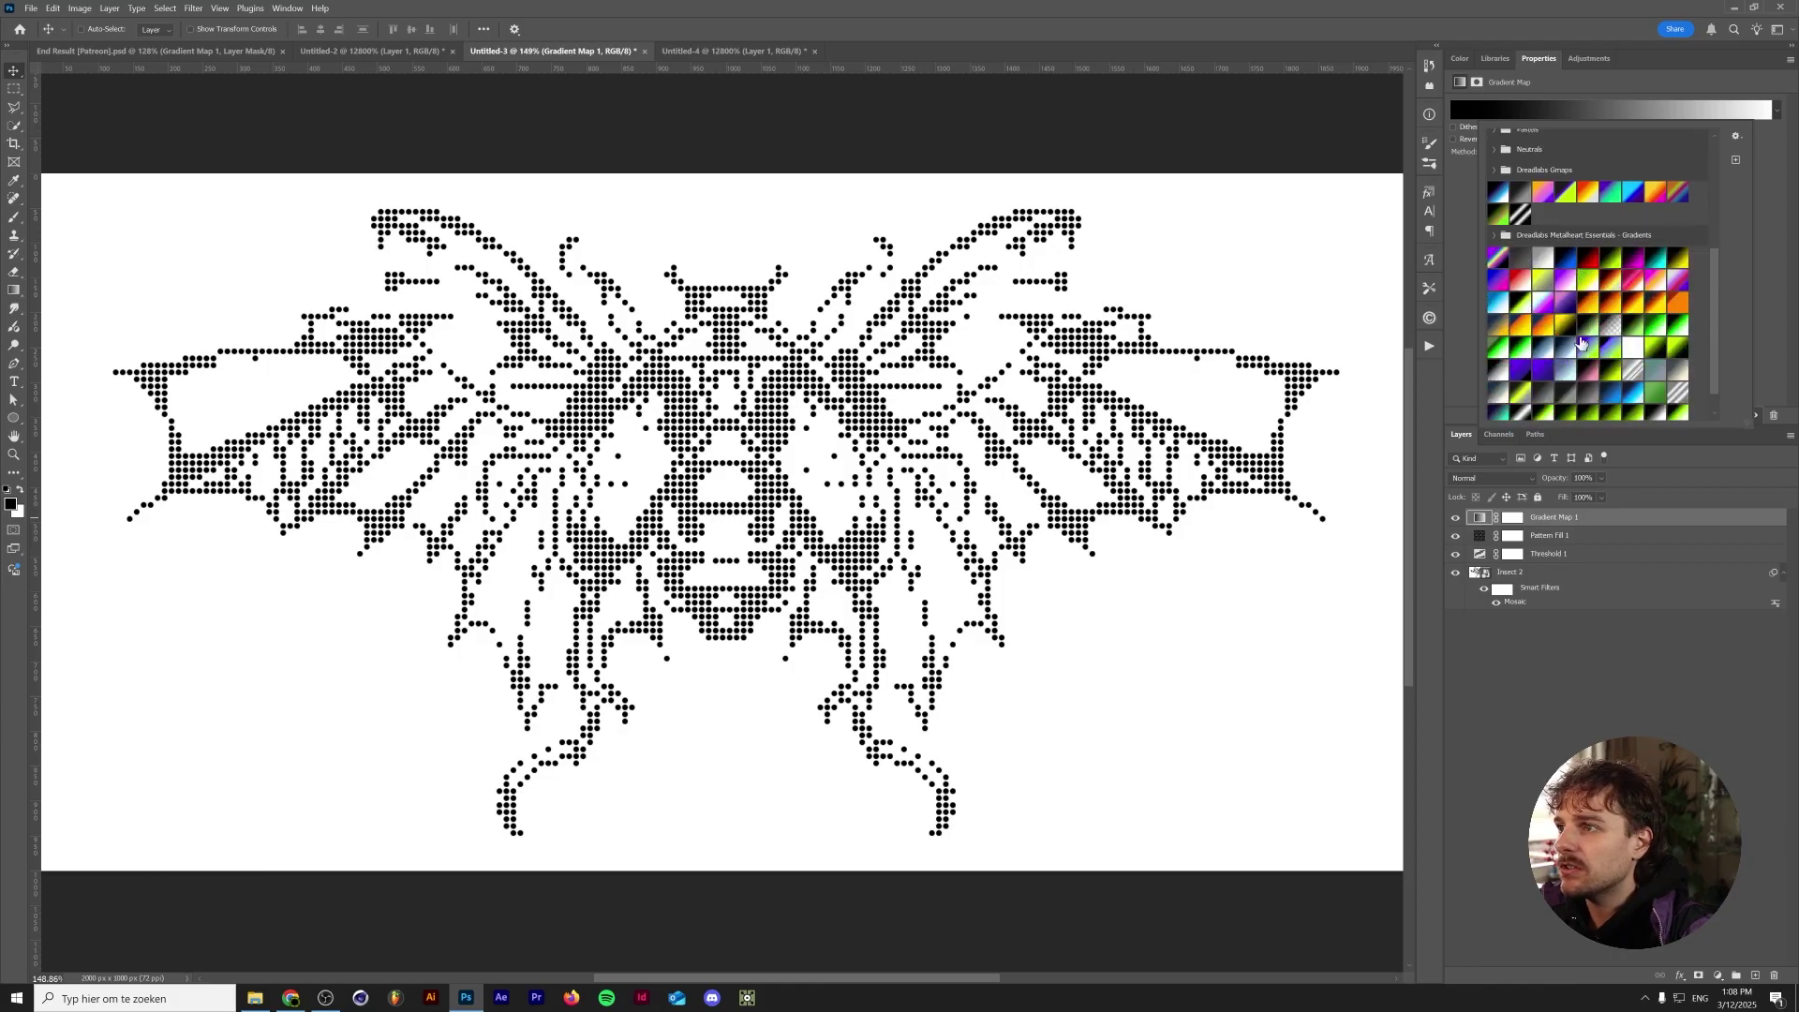
{"action": "left_click", "coordinate": [1582, 343]}
{"action": "left_click", "coordinate": [1453, 138]}
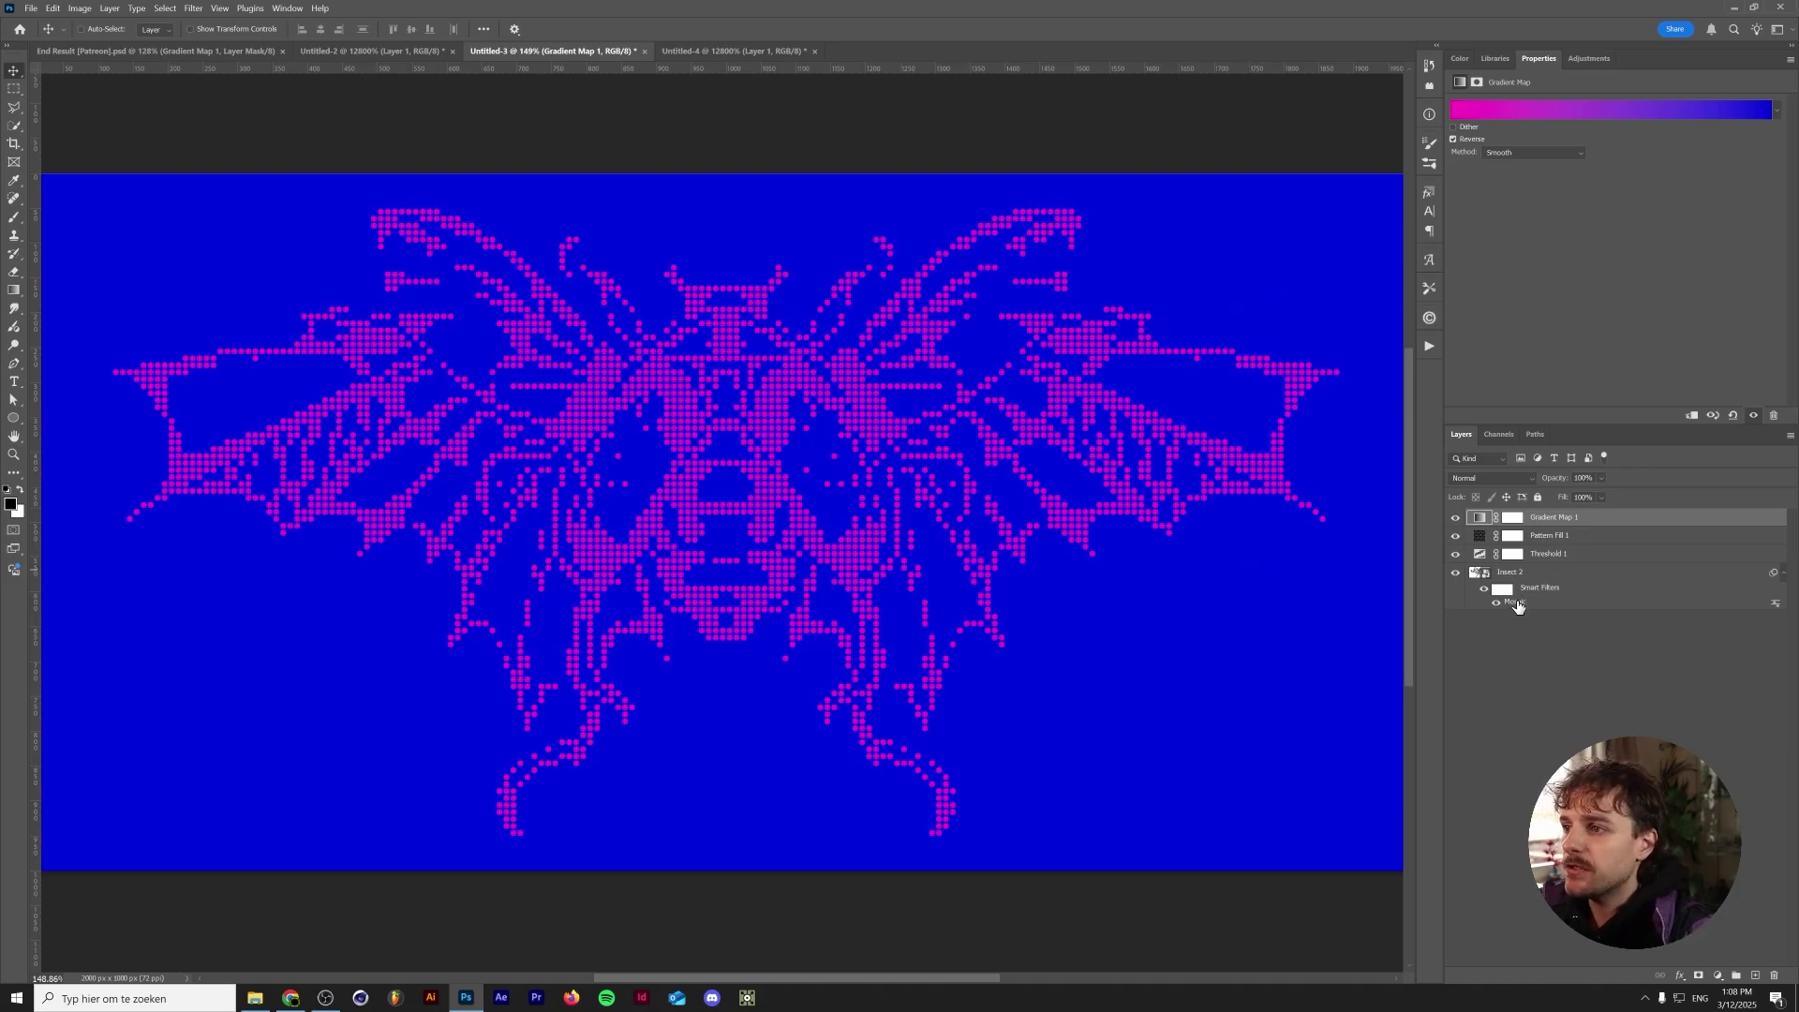
Step: Set the Pattern Fill 1 pattern scale to 150%
{"action": "double_click", "coordinate": [1481, 536]}
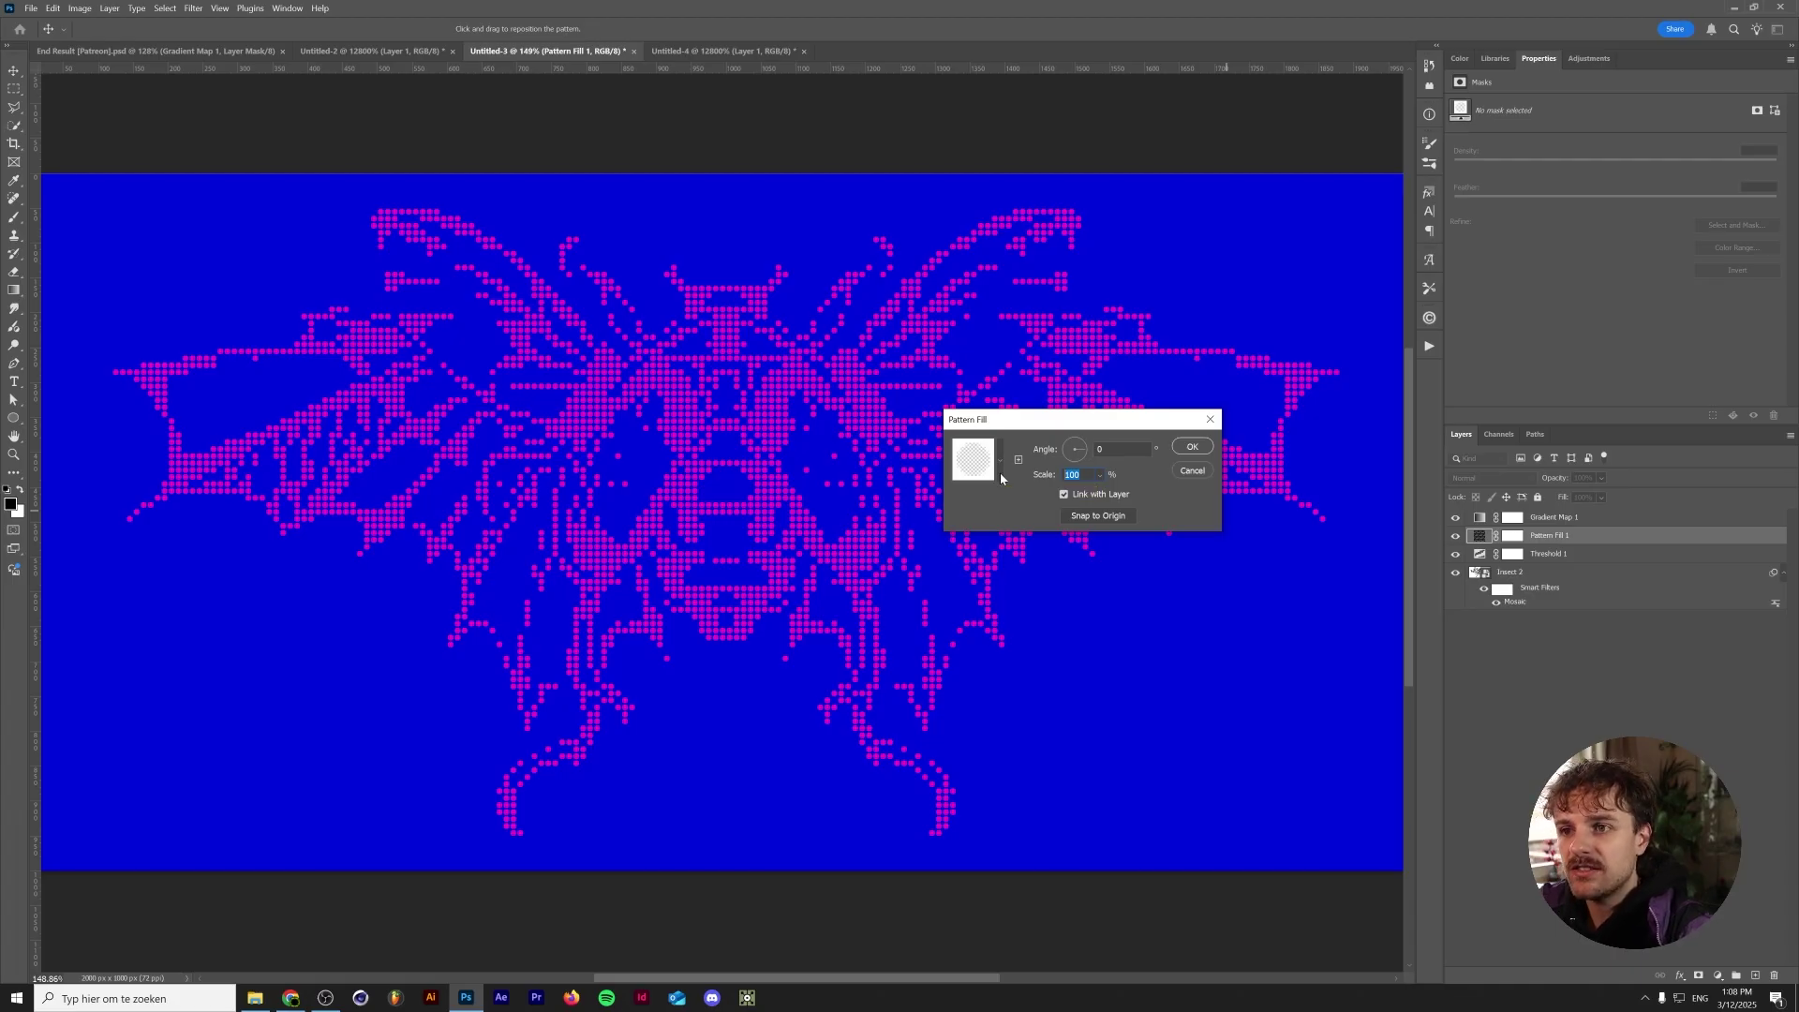
{"action": "type", "text": "150"}
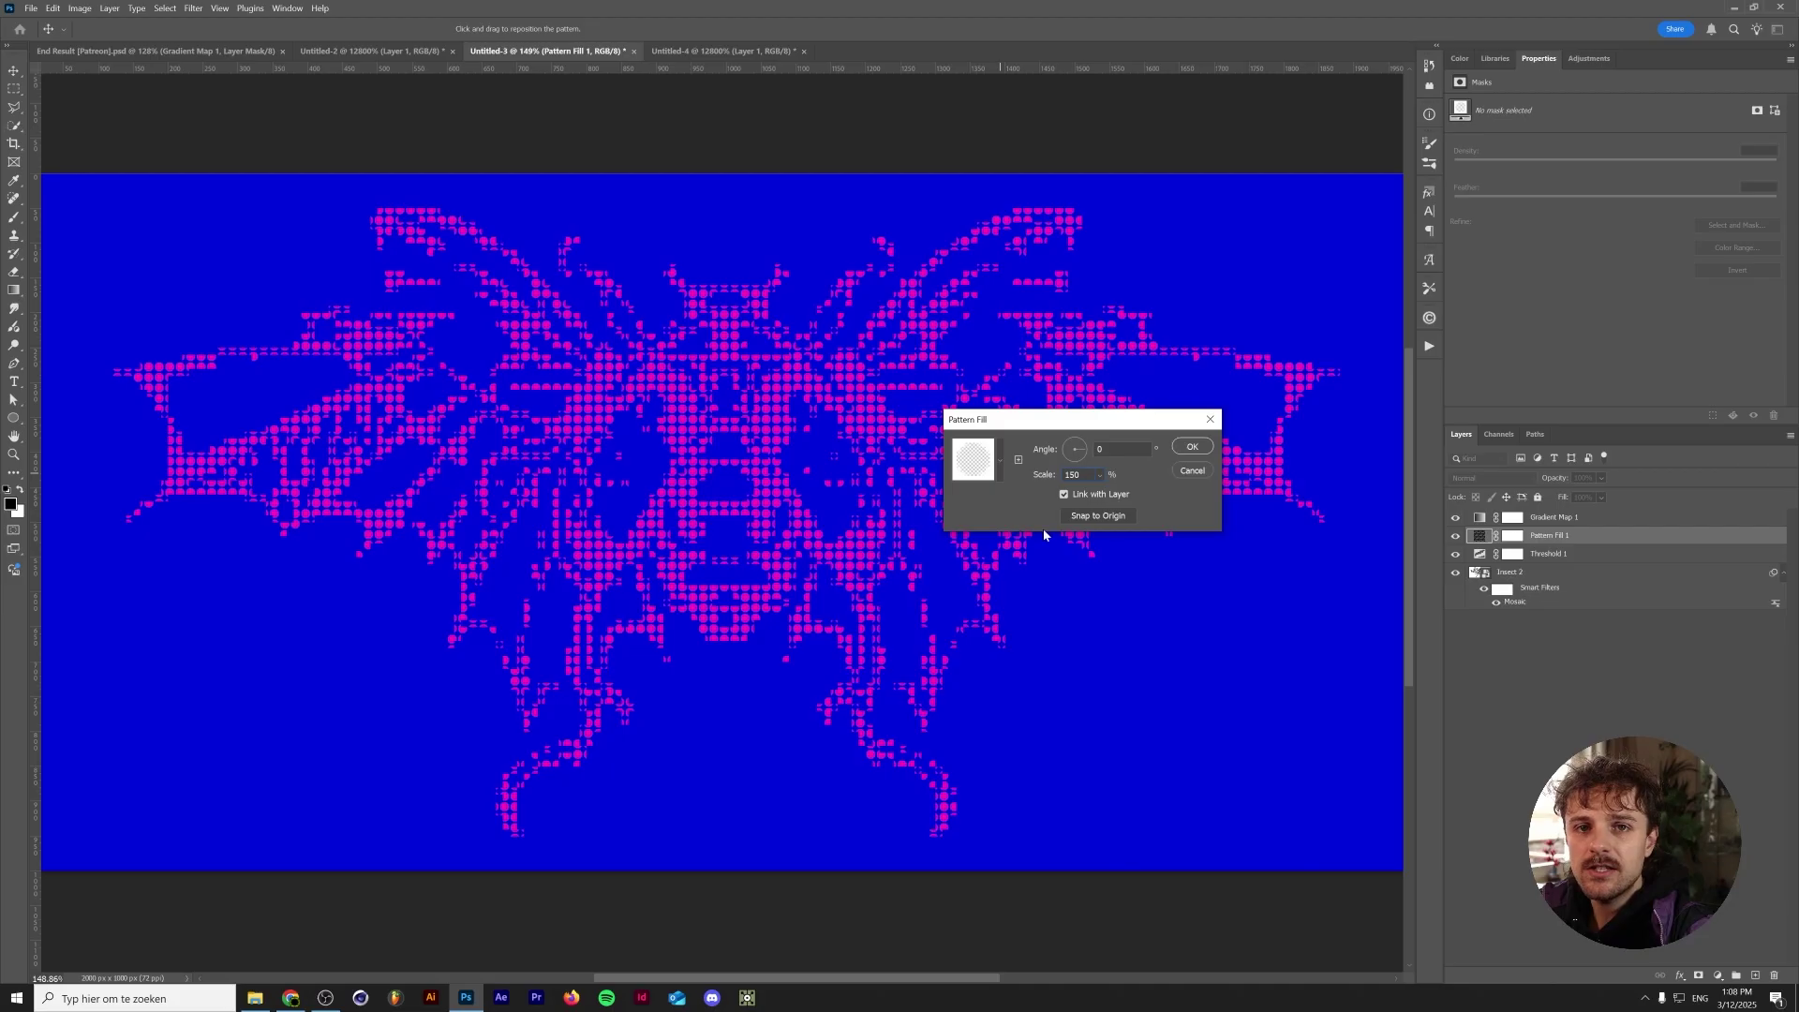
{"action": "left_click", "coordinate": [1185, 452]}
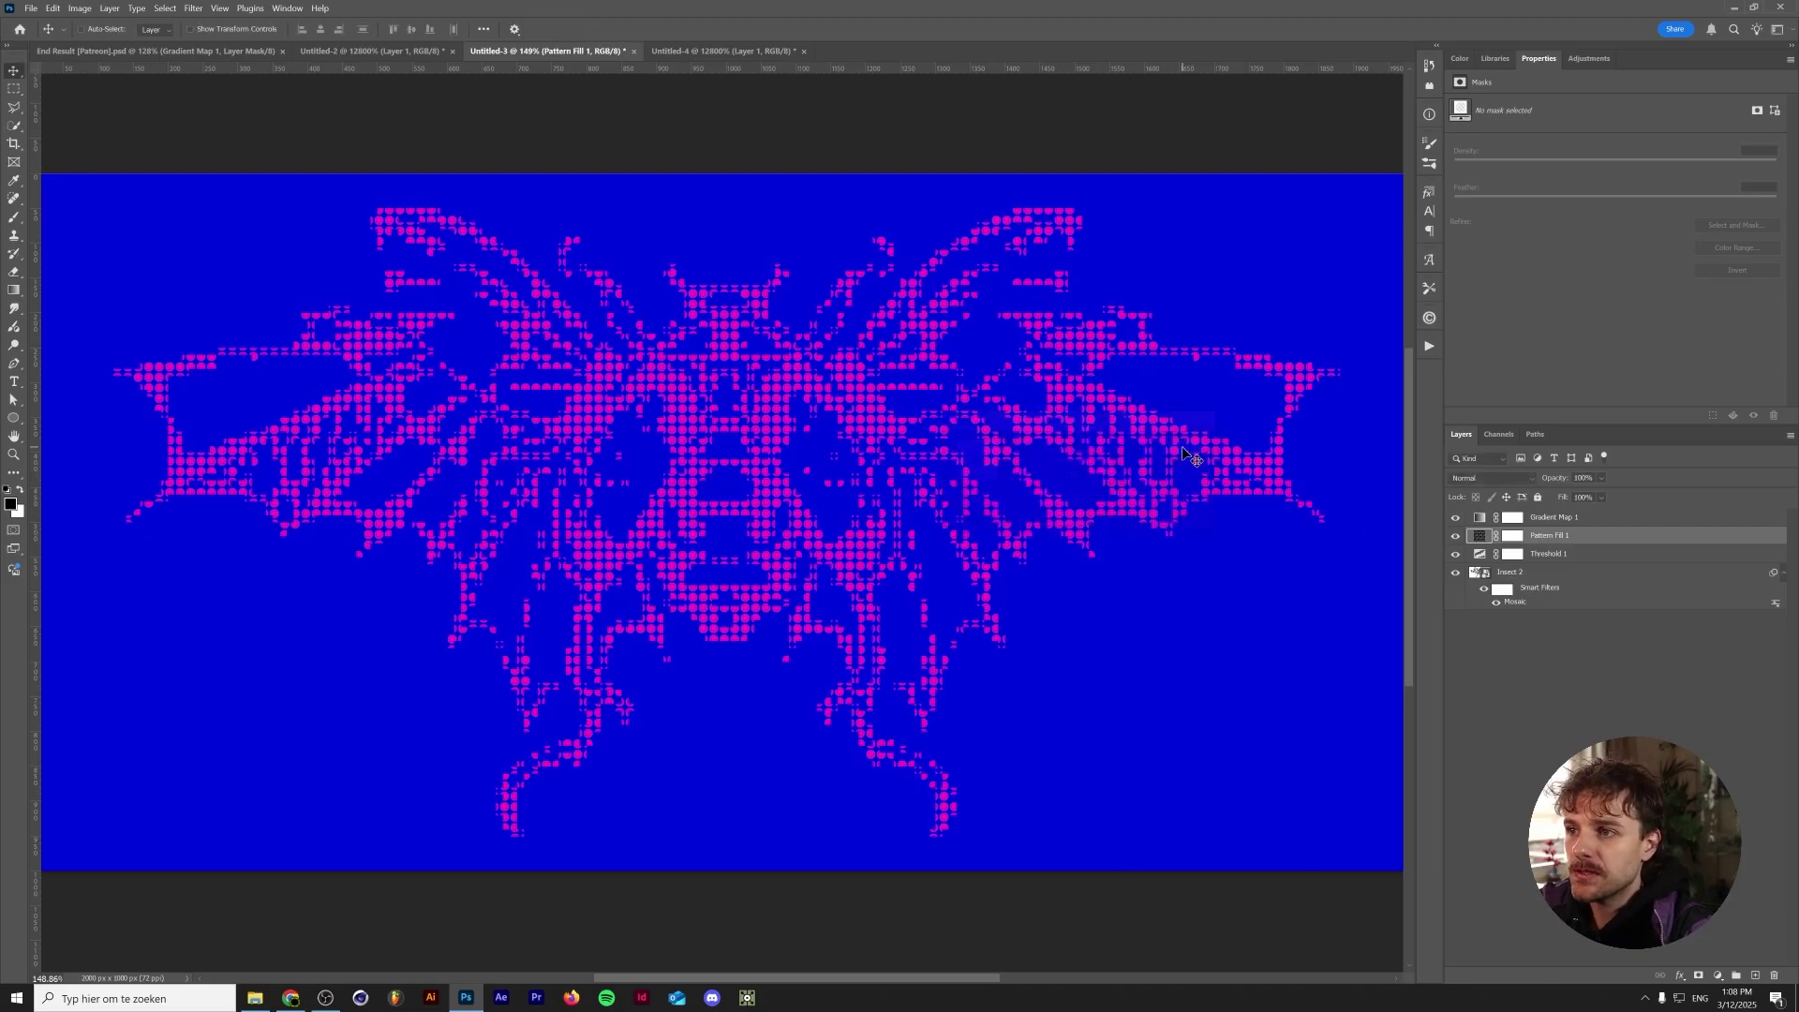
Step: Change the Mosaic smart filter's cell size from 10 to 20
{"action": "double_click", "coordinate": [1513, 604]}
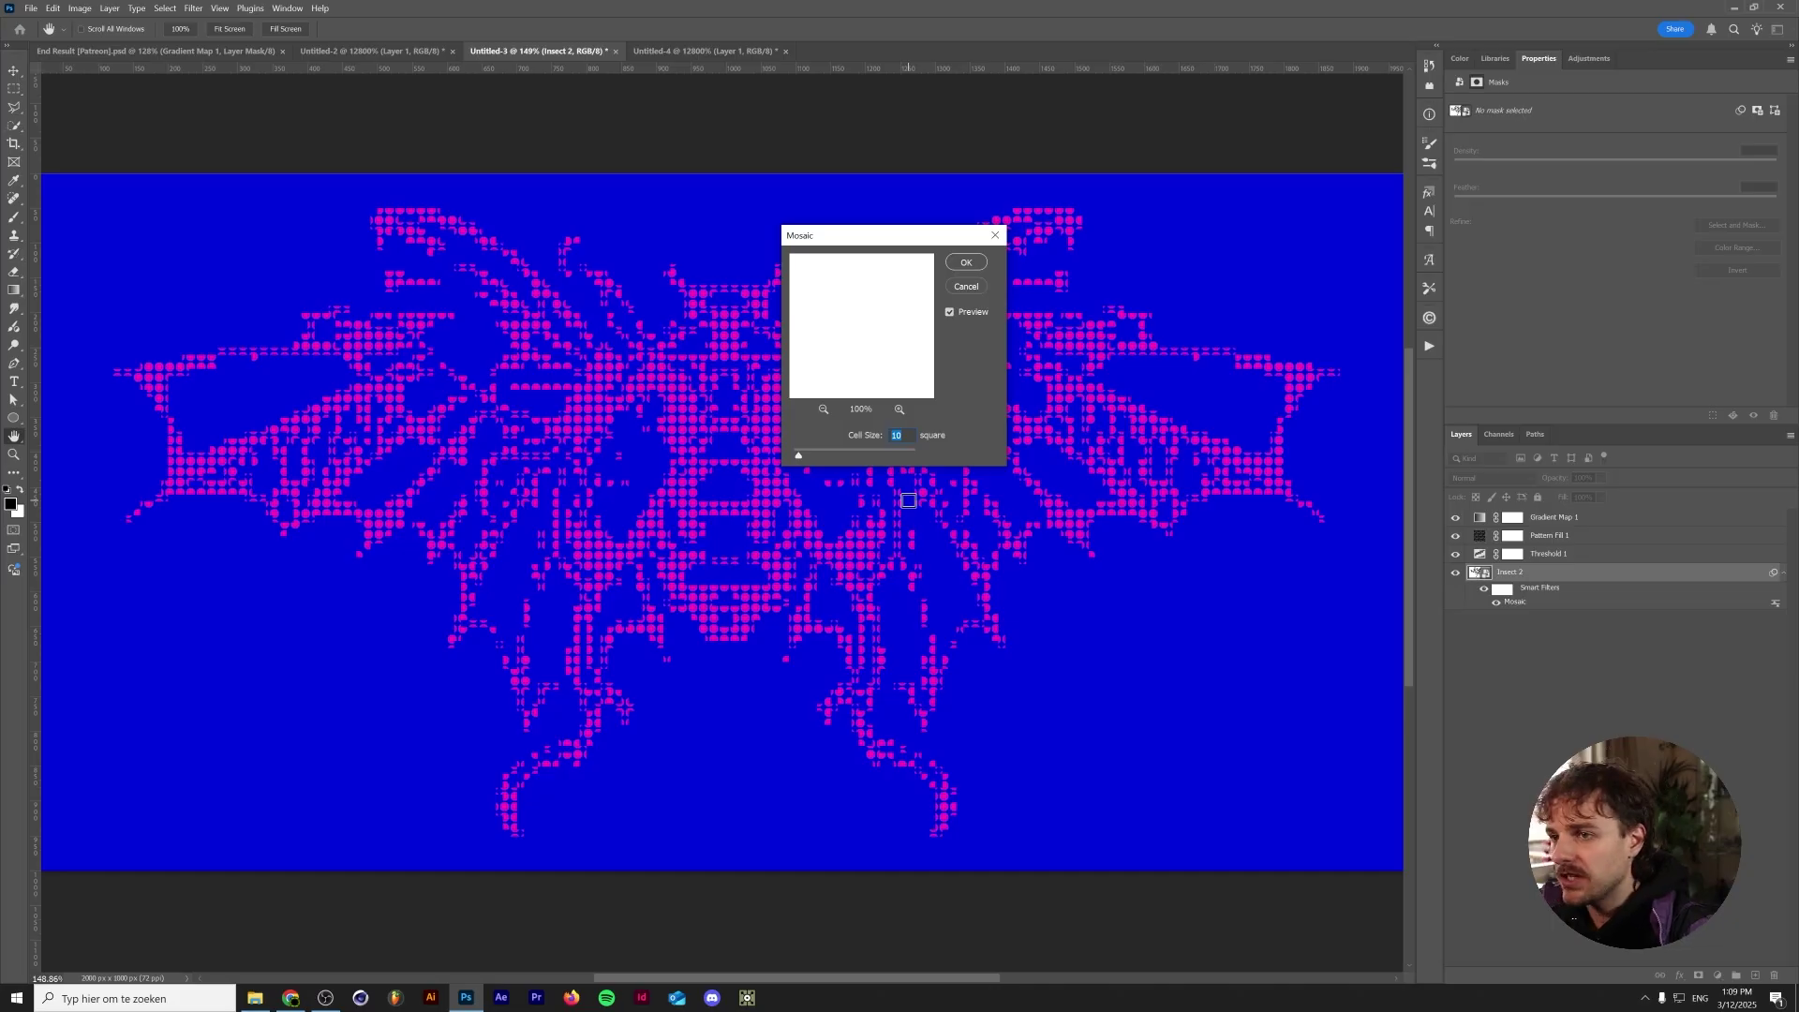
{"action": "type", "text": "20"}
{"action": "key", "text": "Return"}
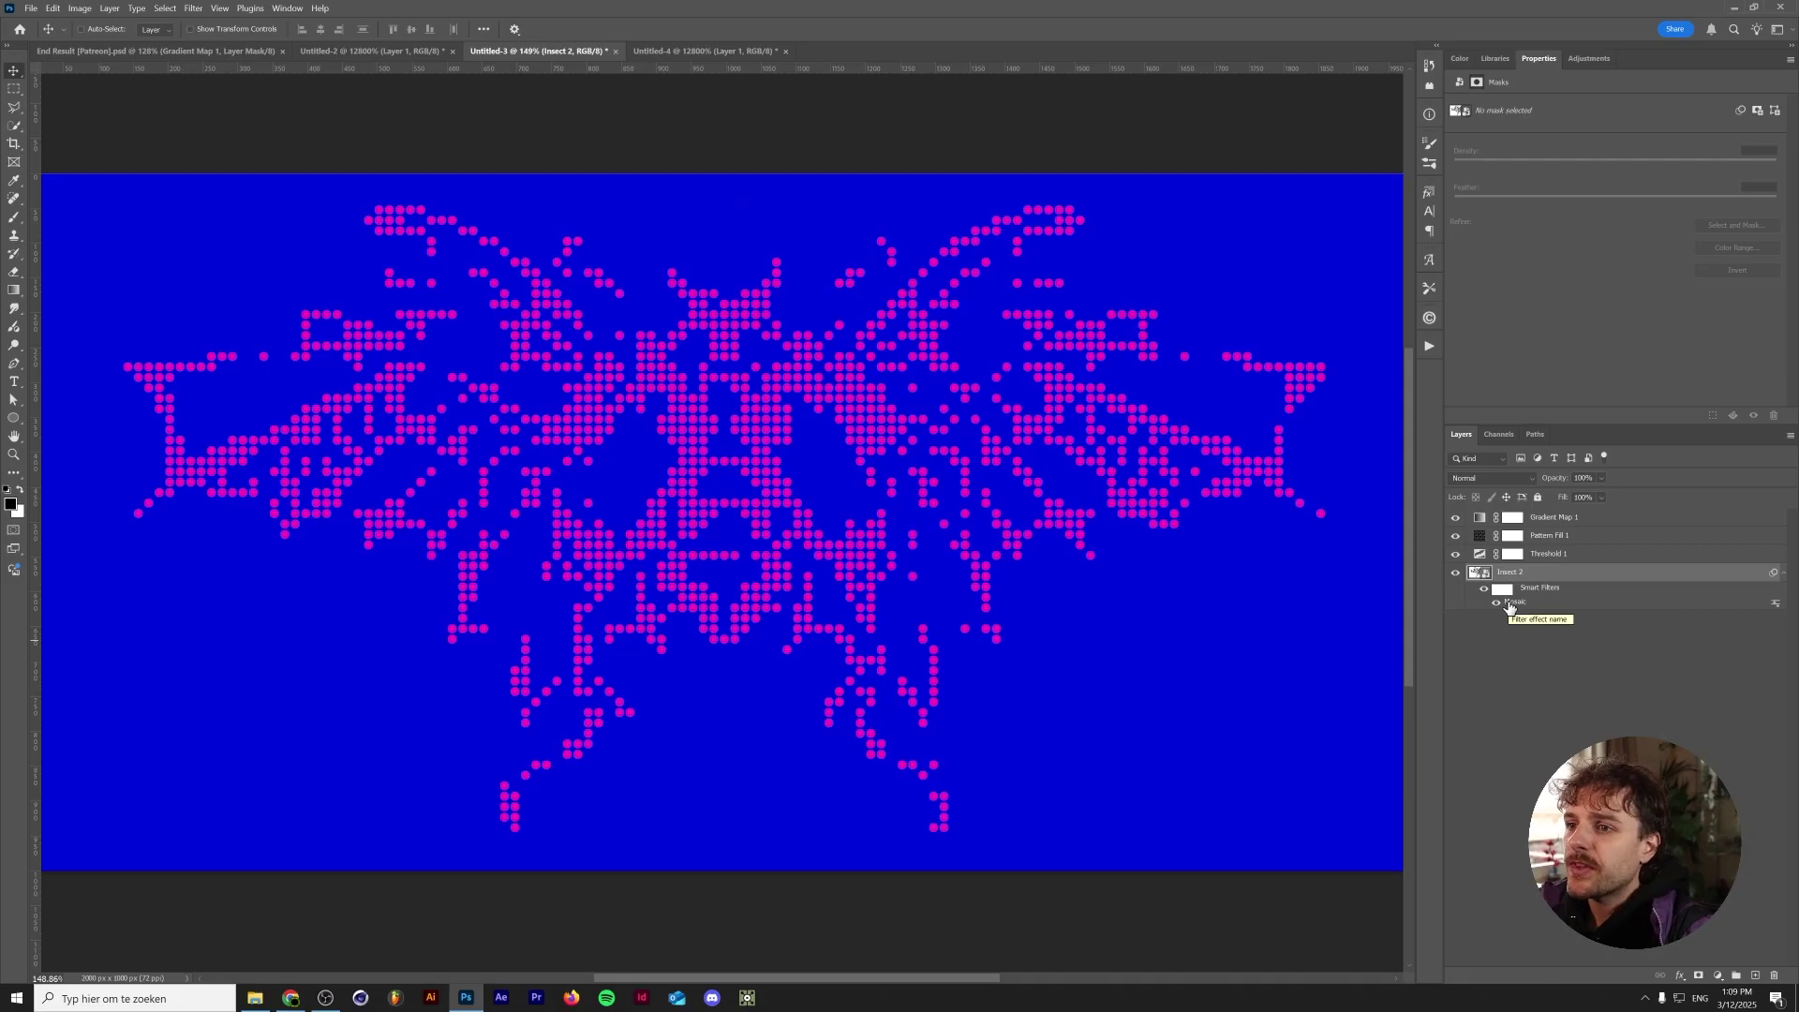
{"action": "double_click", "coordinate": [1480, 535]}
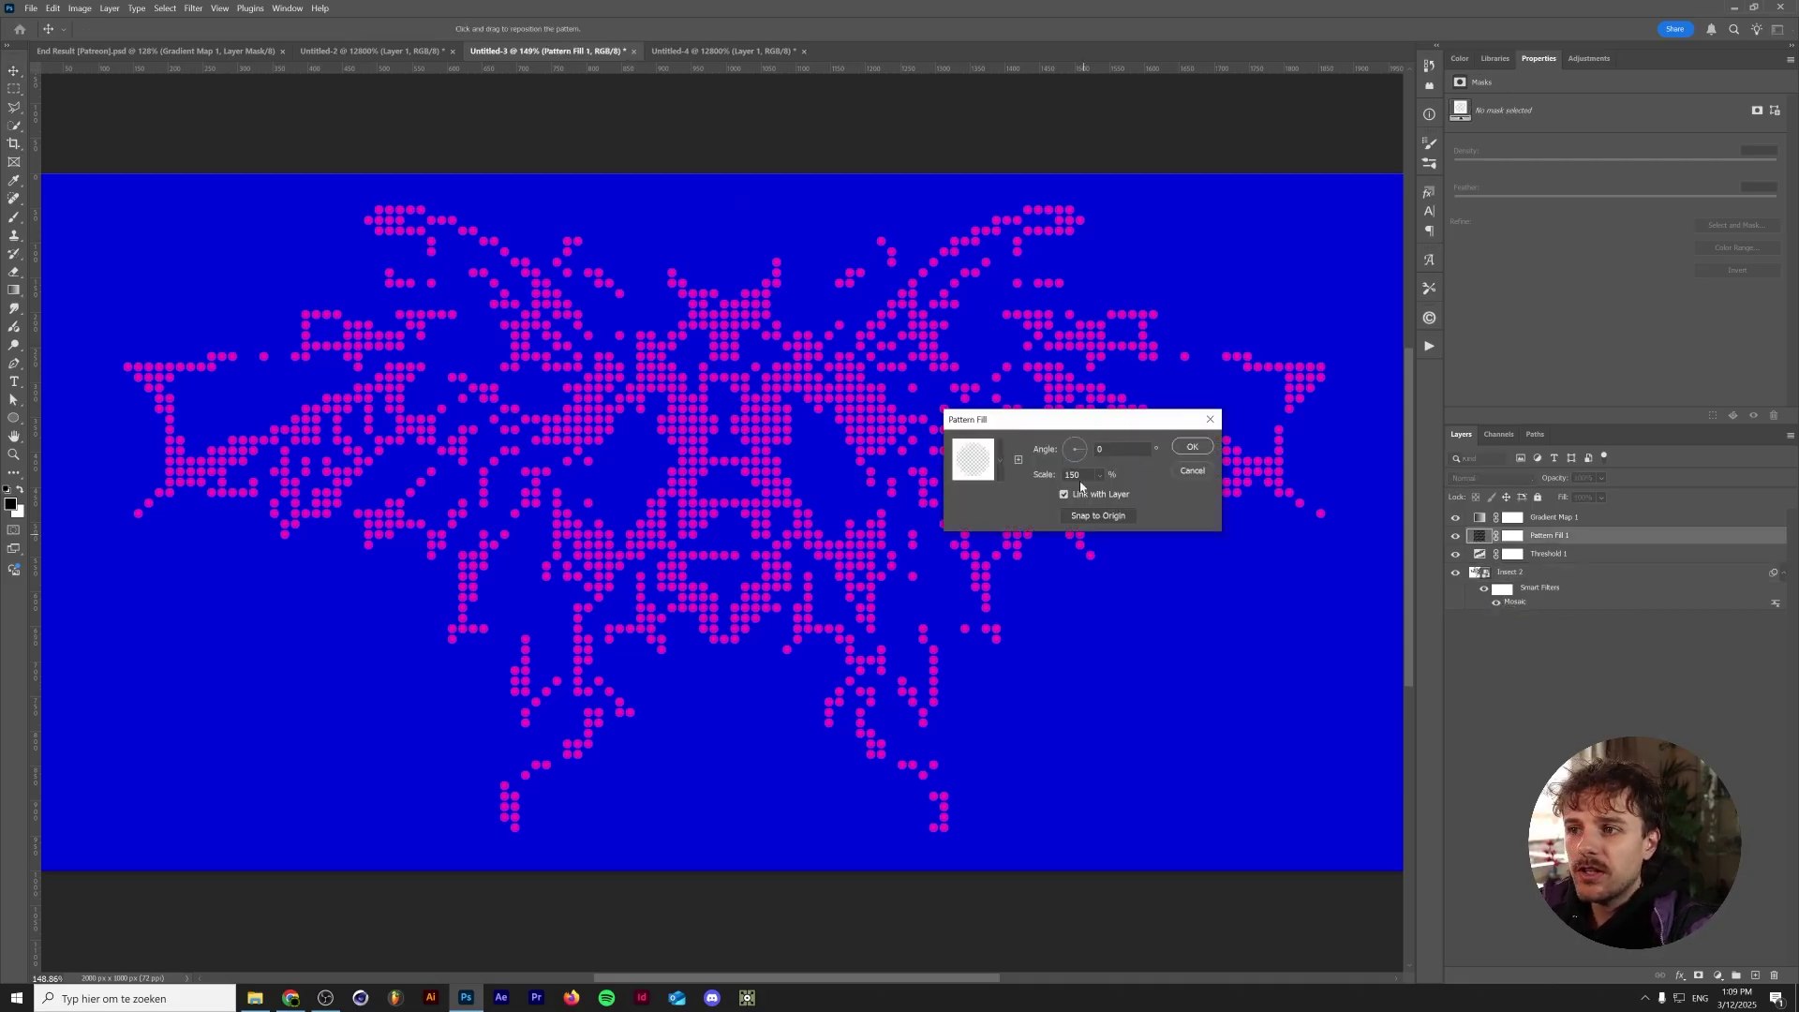
{"action": "type", "text": "100"}
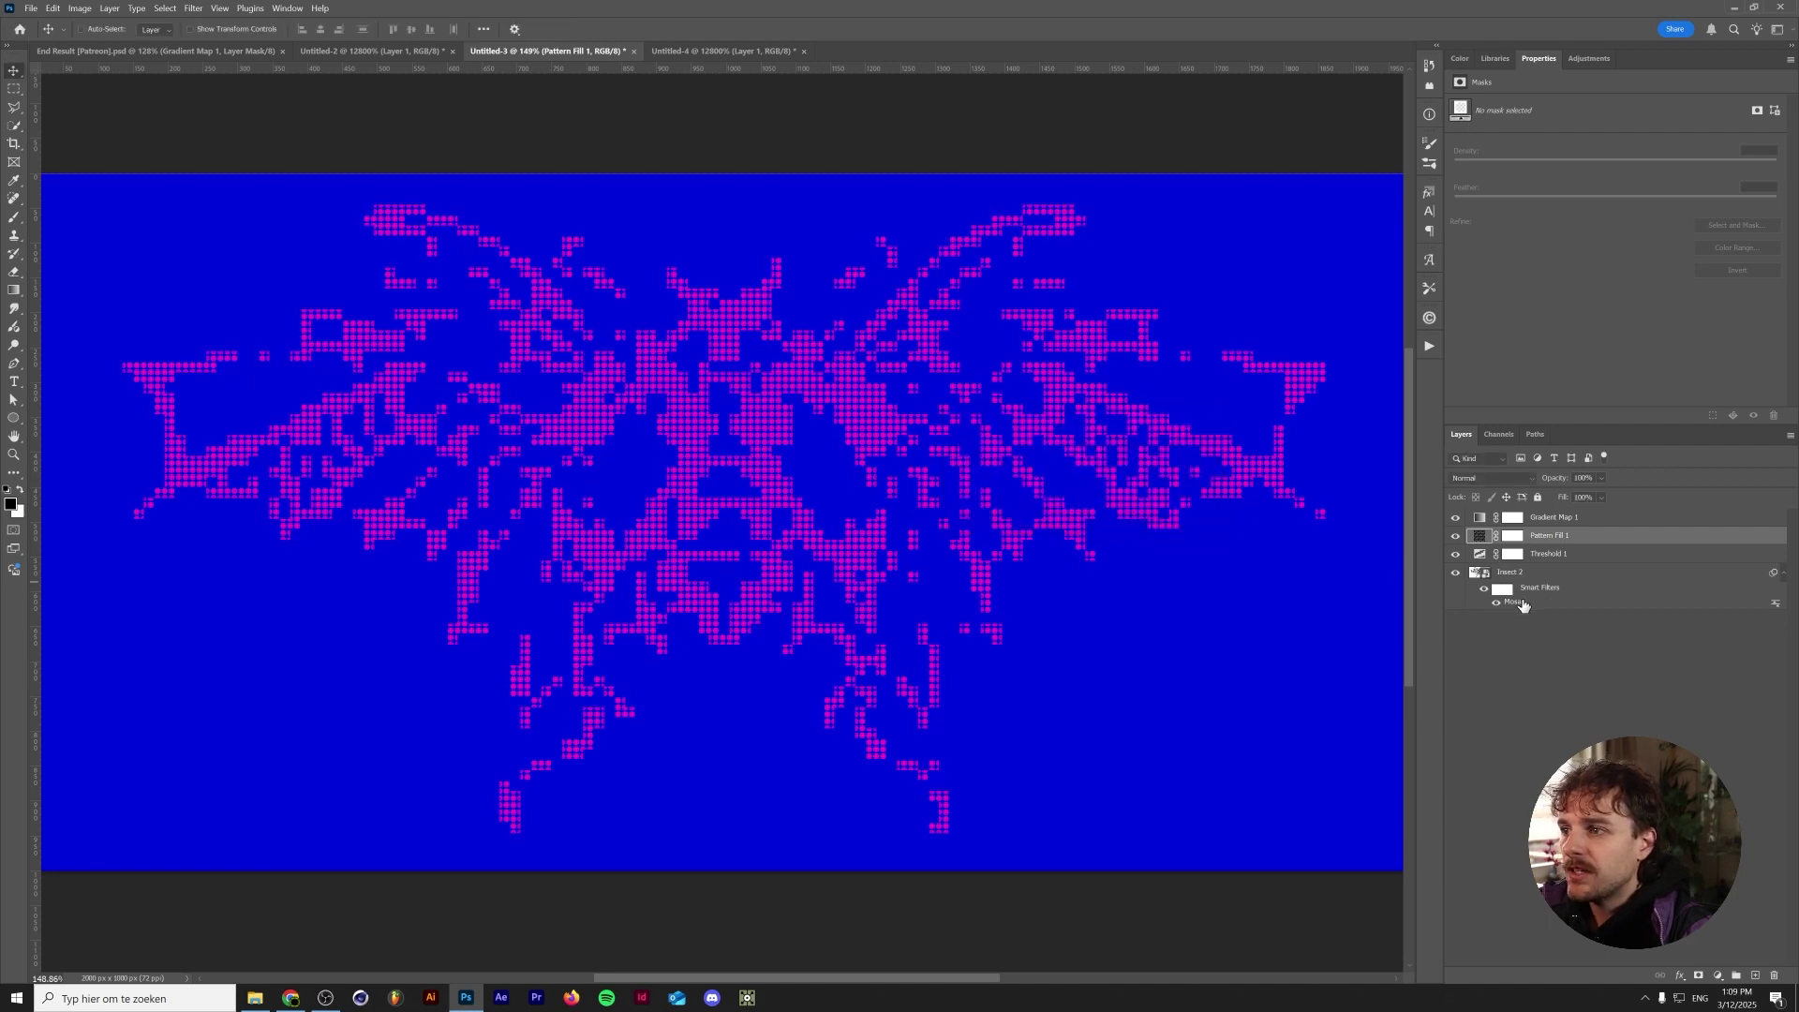
{"action": "double_click", "coordinate": [1515, 603]}
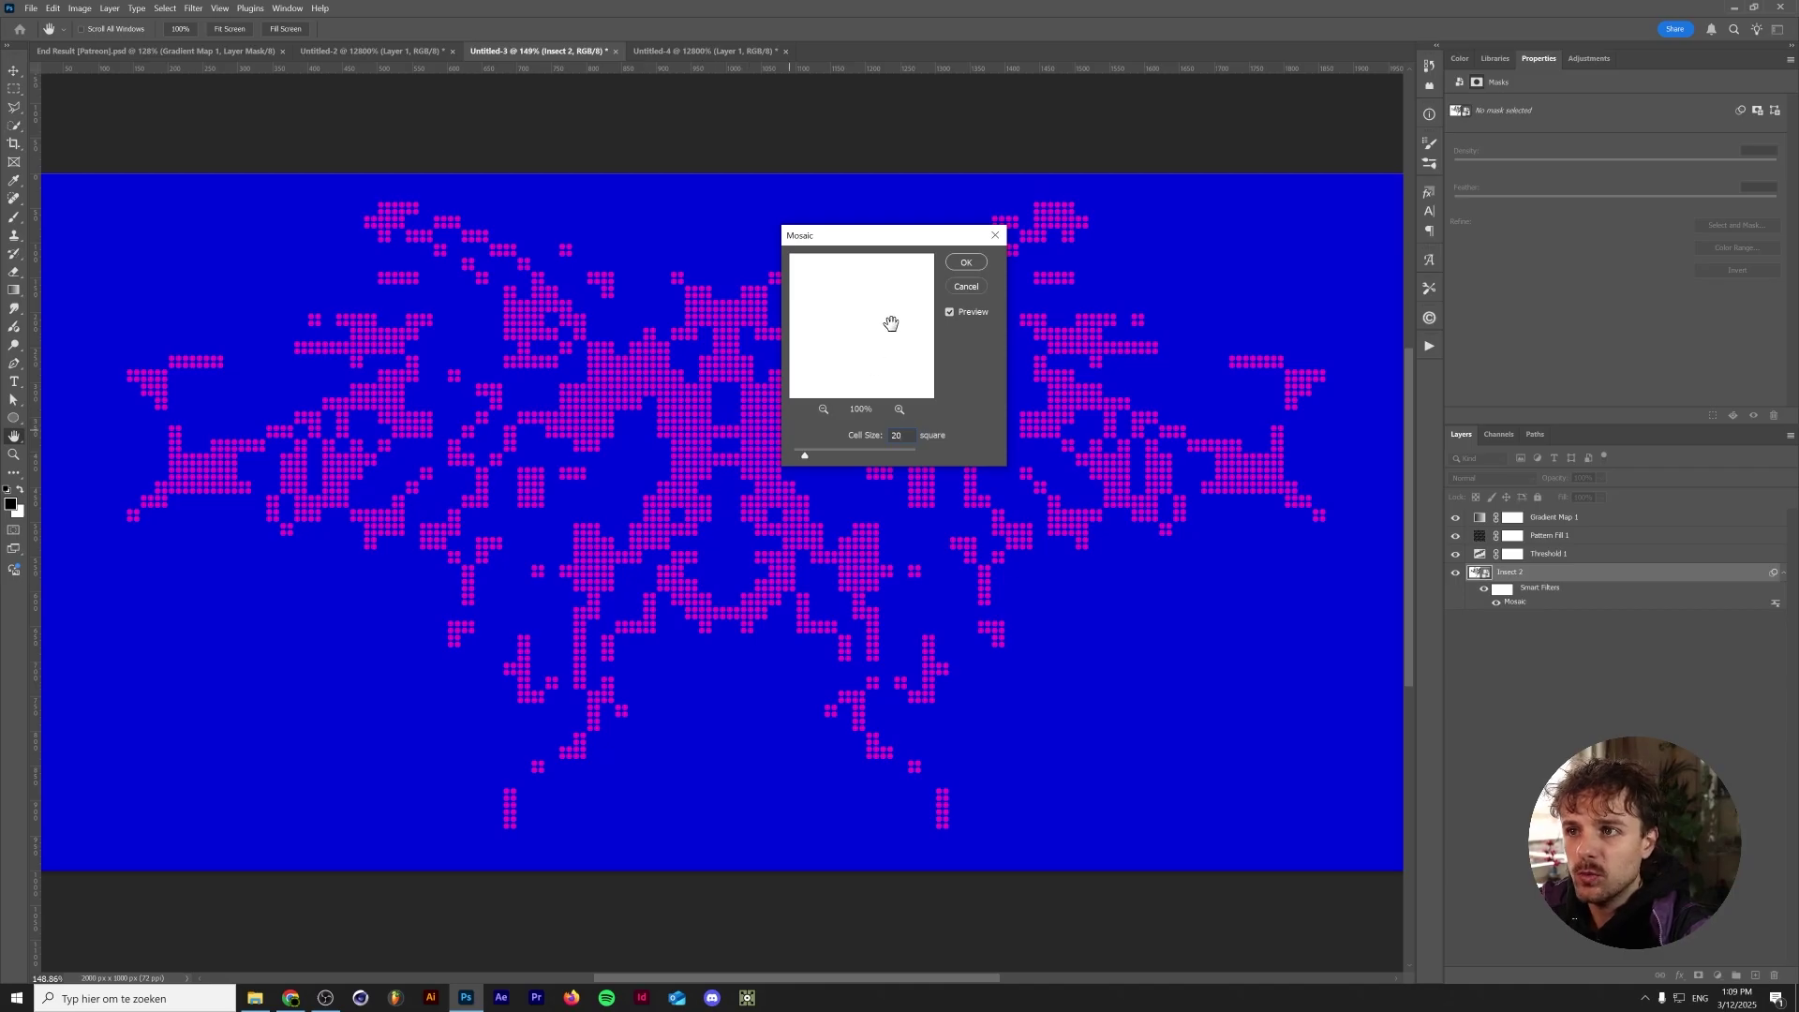
{"action": "left_click", "coordinate": [969, 264]}
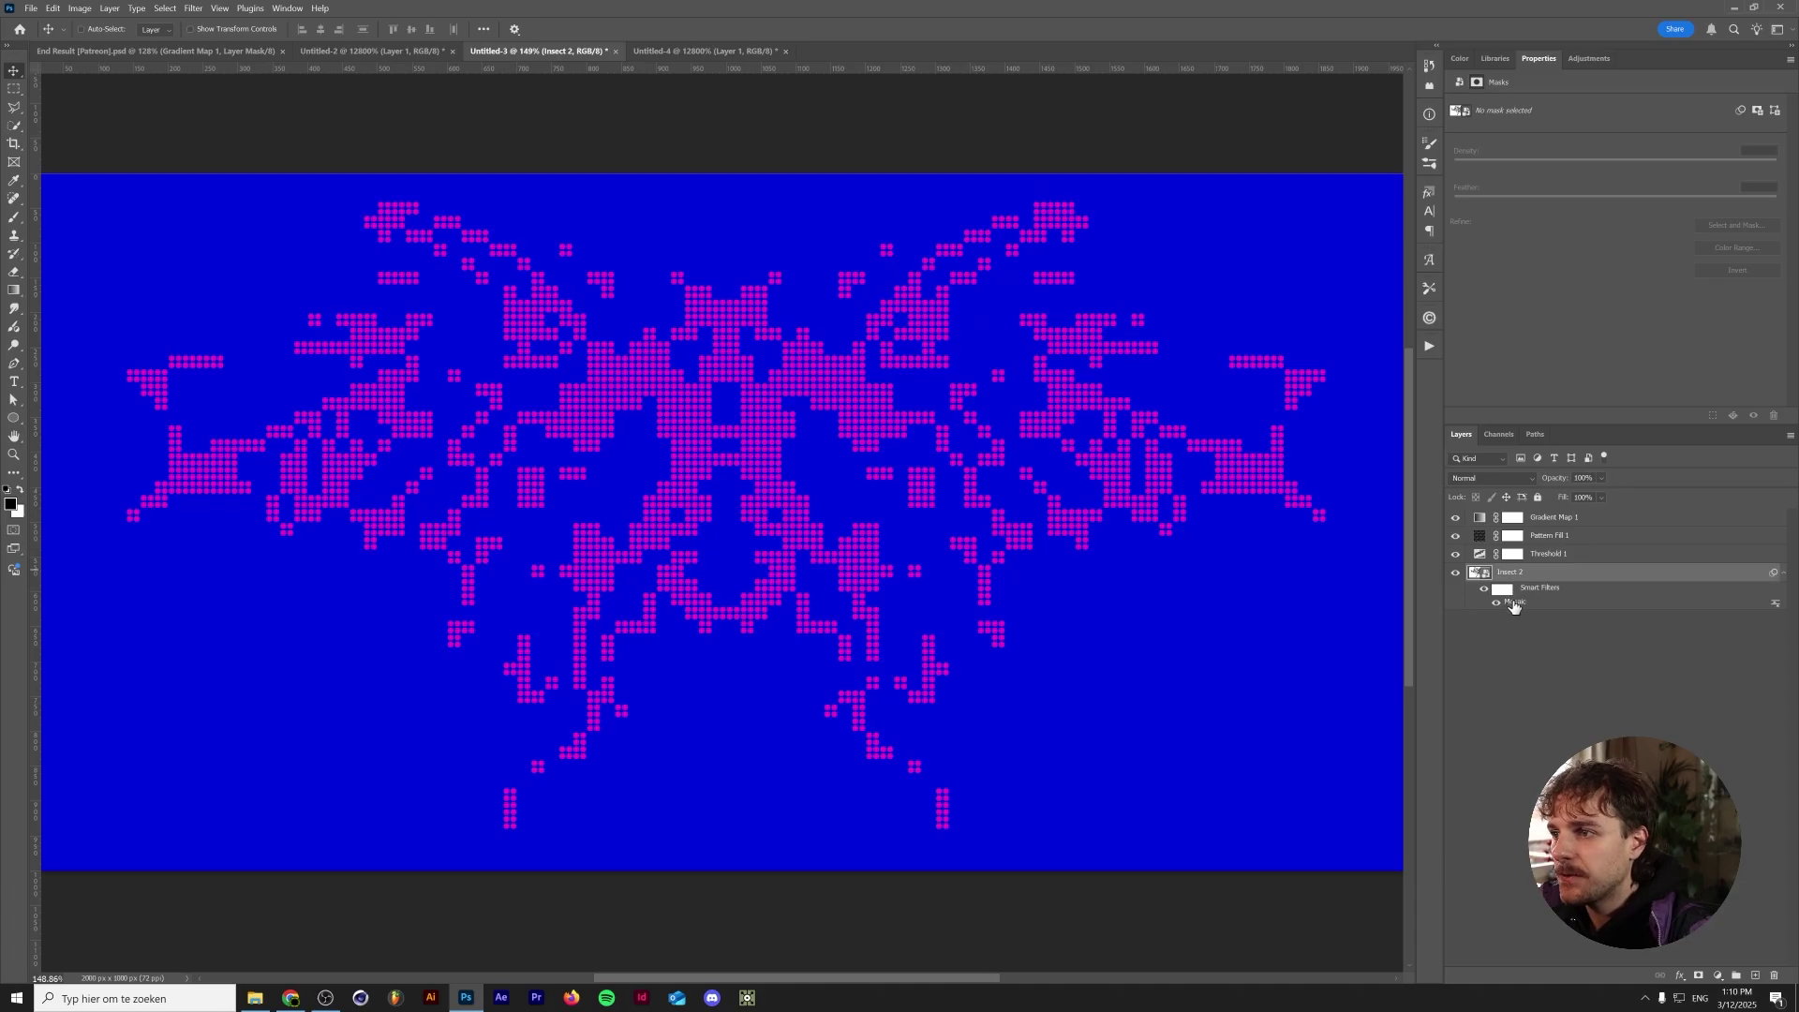
{"action": "double_click", "coordinate": [1514, 603]}
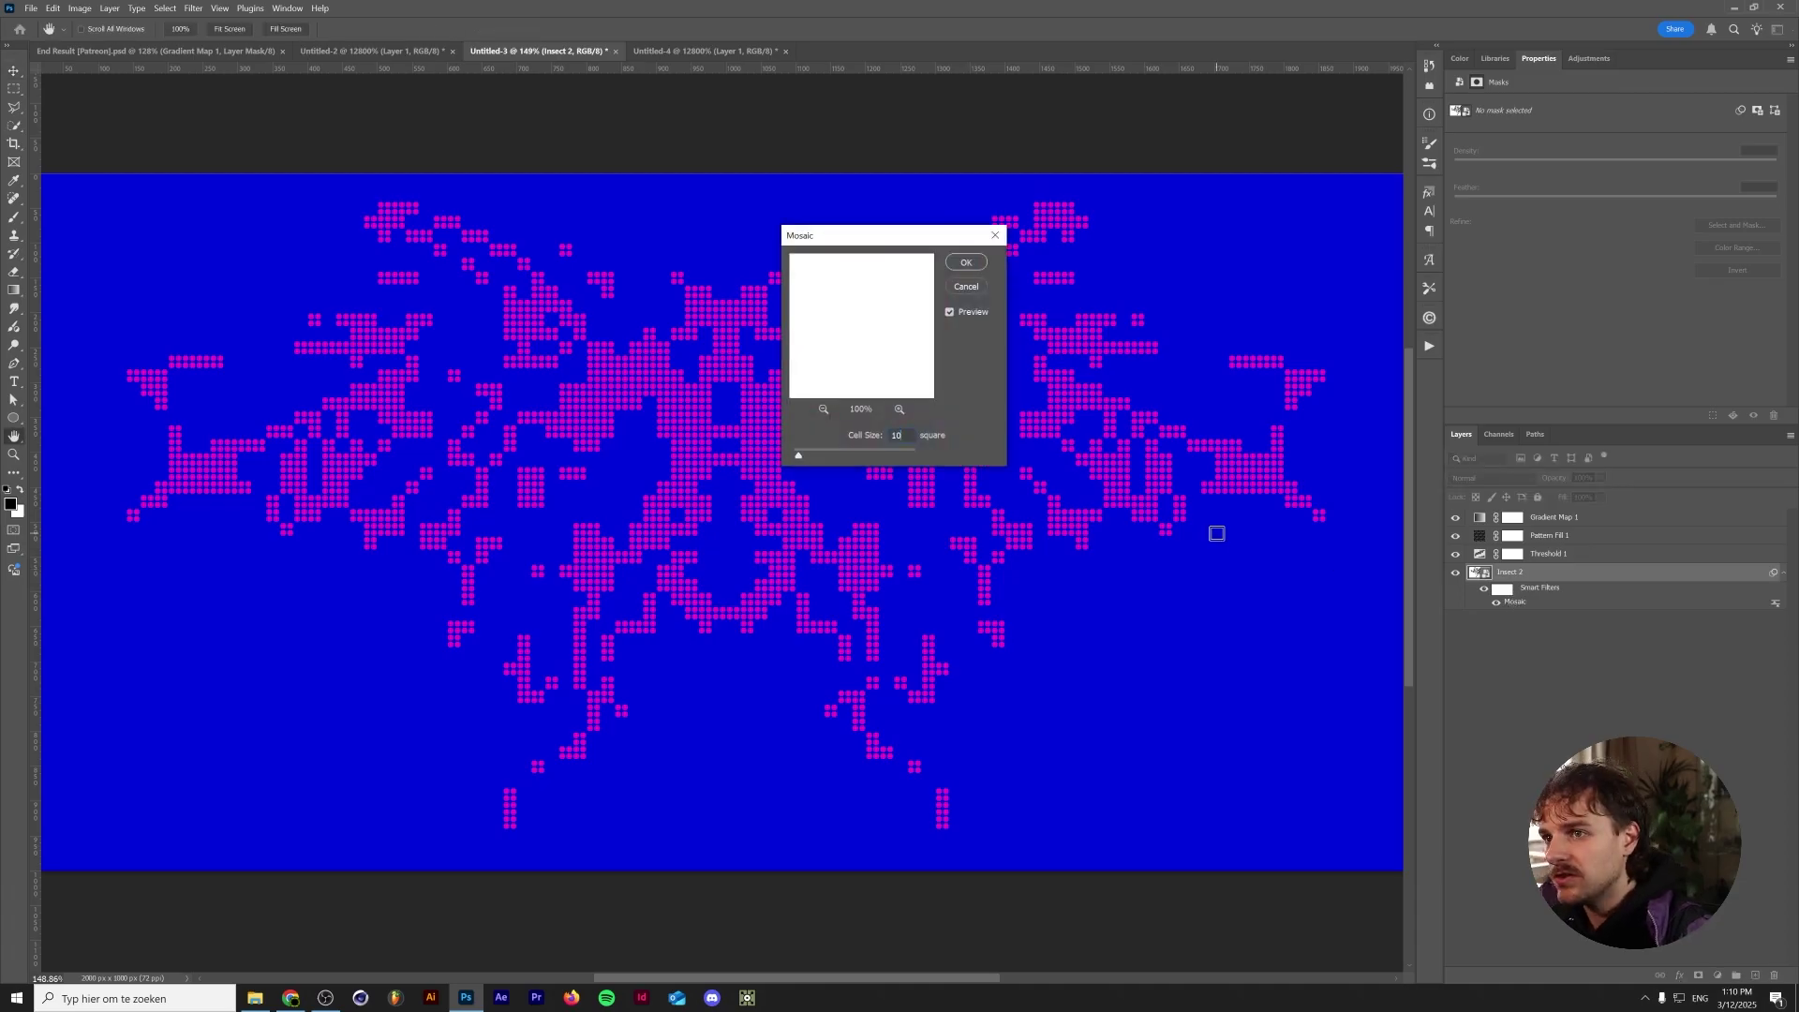
{"action": "key", "text": "Return"}
{"action": "double_click", "coordinate": [1479, 535]}
{"action": "left_click", "coordinate": [1194, 446]}
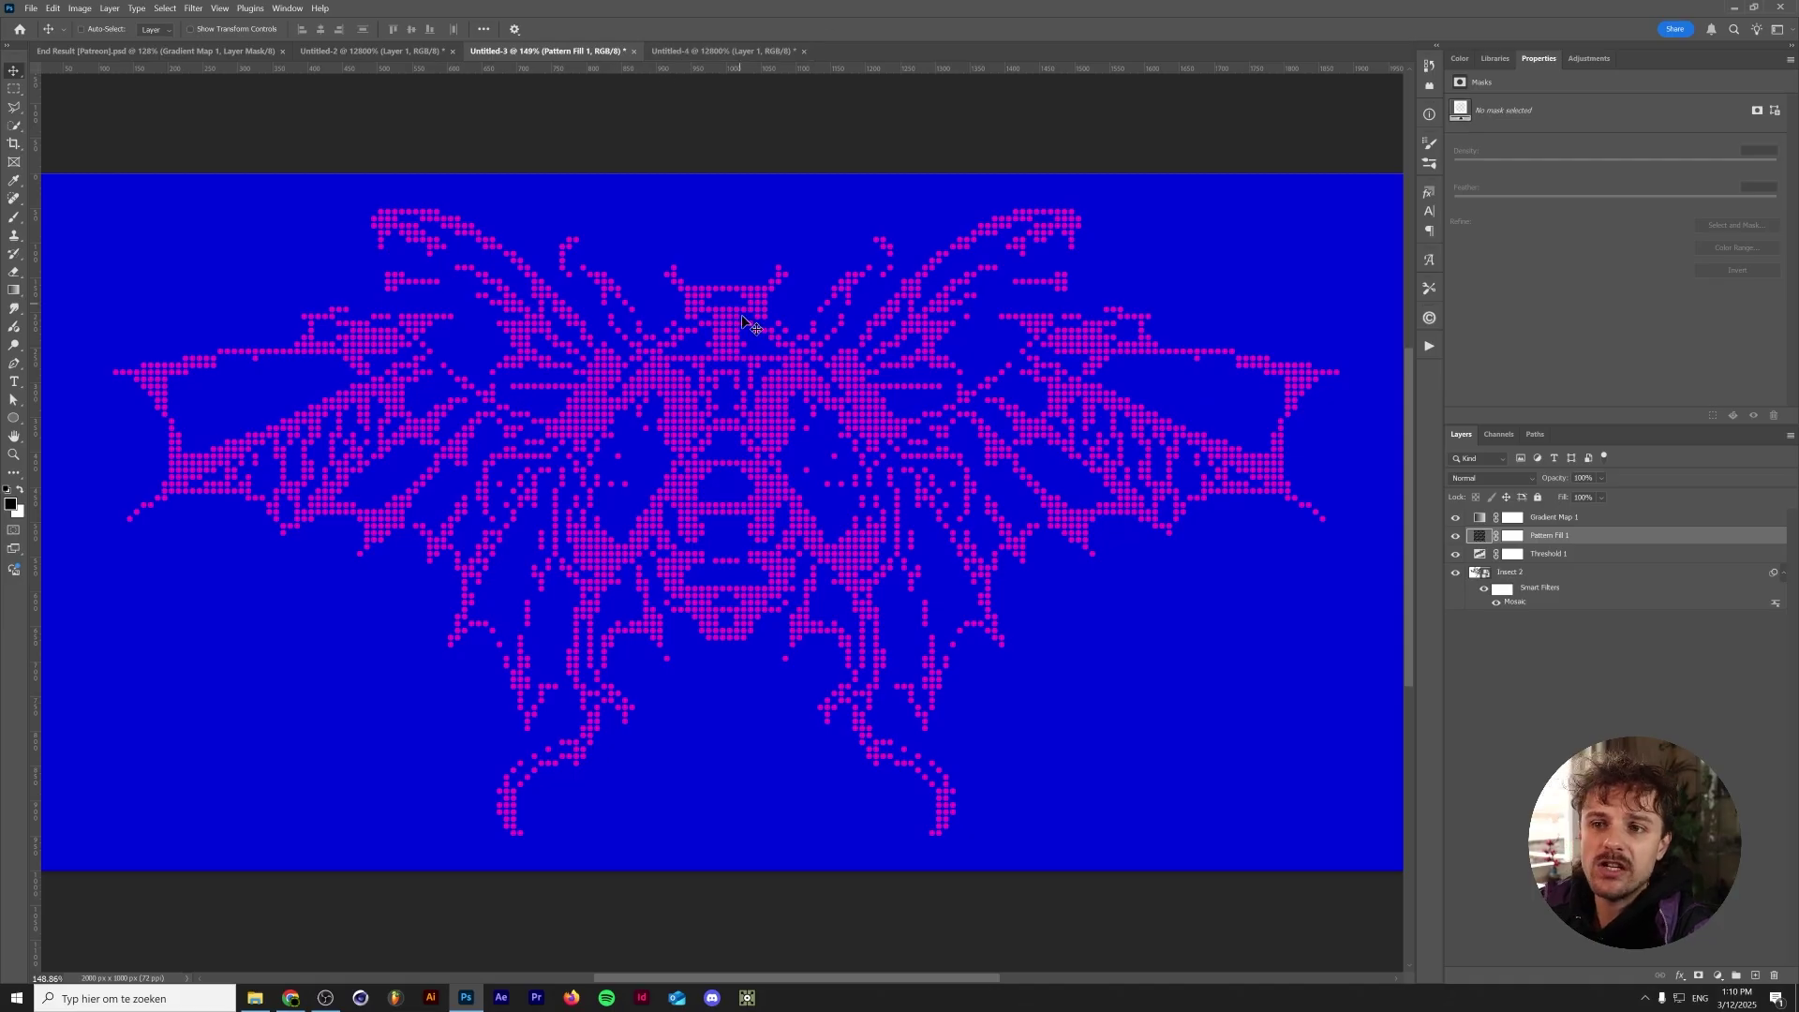
Step: In the Untitled-4 tile document, delete the circle layer mask from Layer 1 copy
{"action": "scroll", "coordinate": [741, 473], "scroll_direction": "up", "scroll_amount": 10}
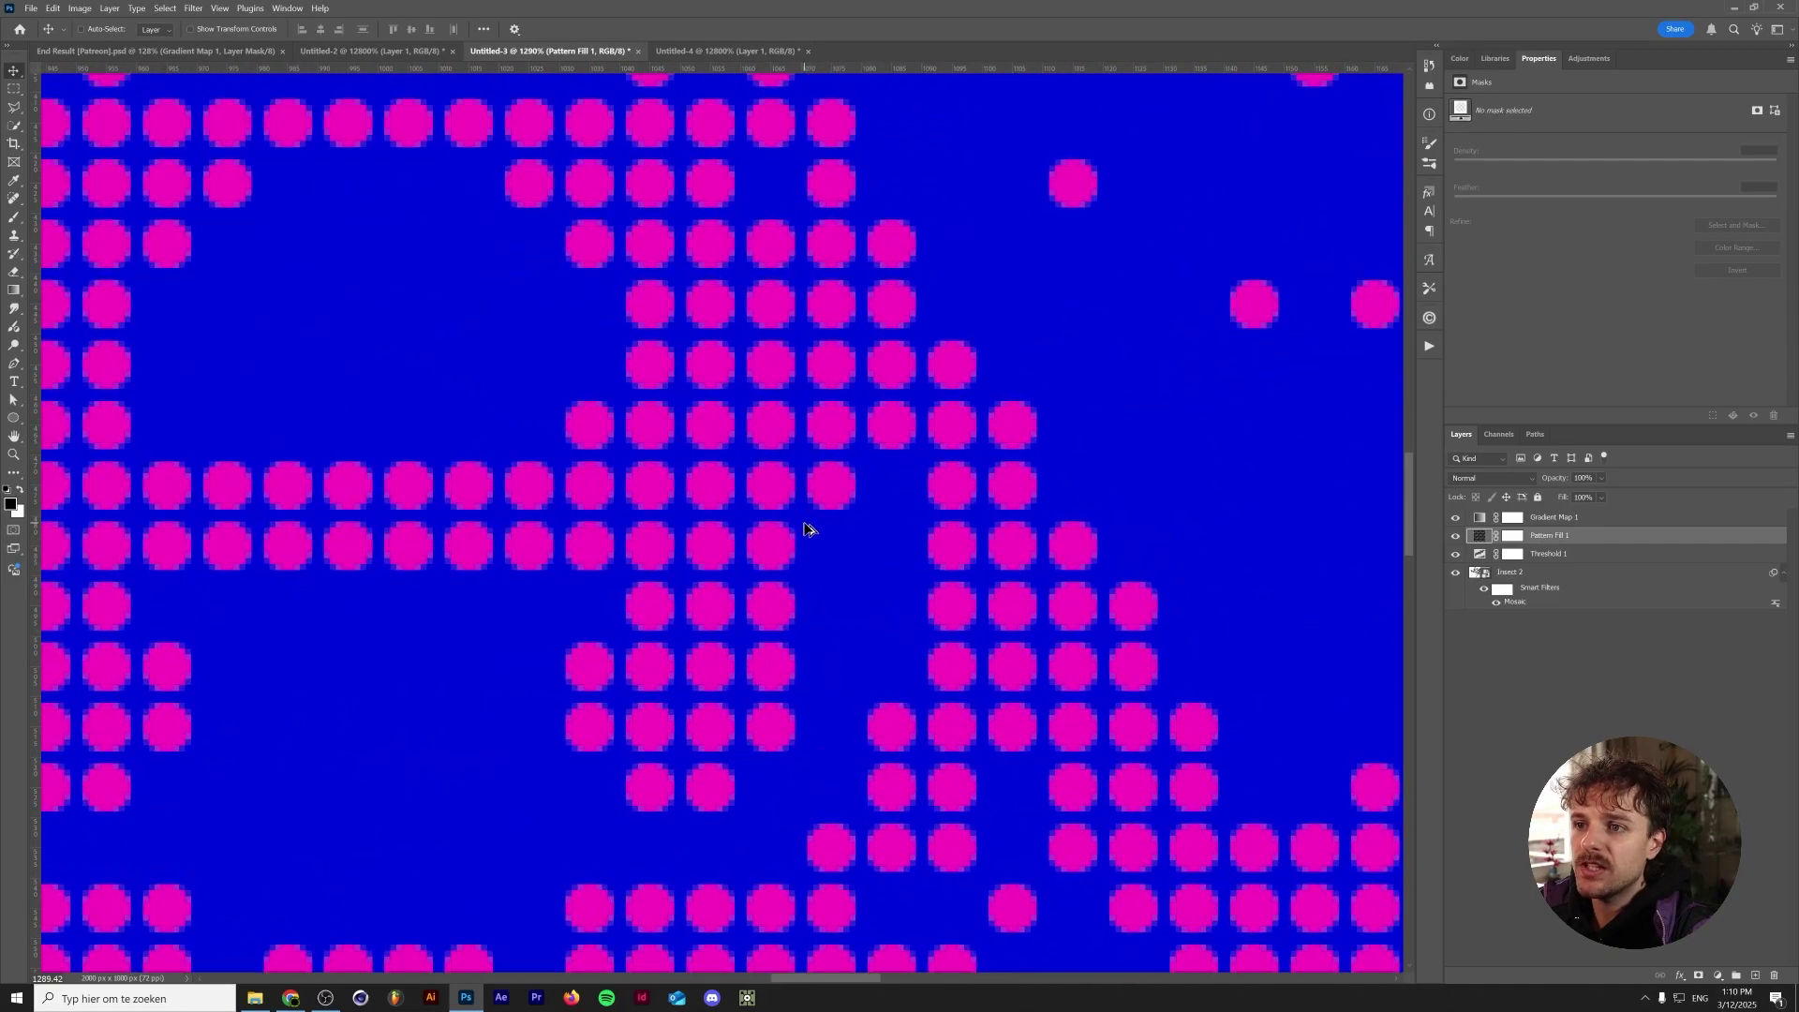
{"action": "left_click", "coordinate": [747, 52]}
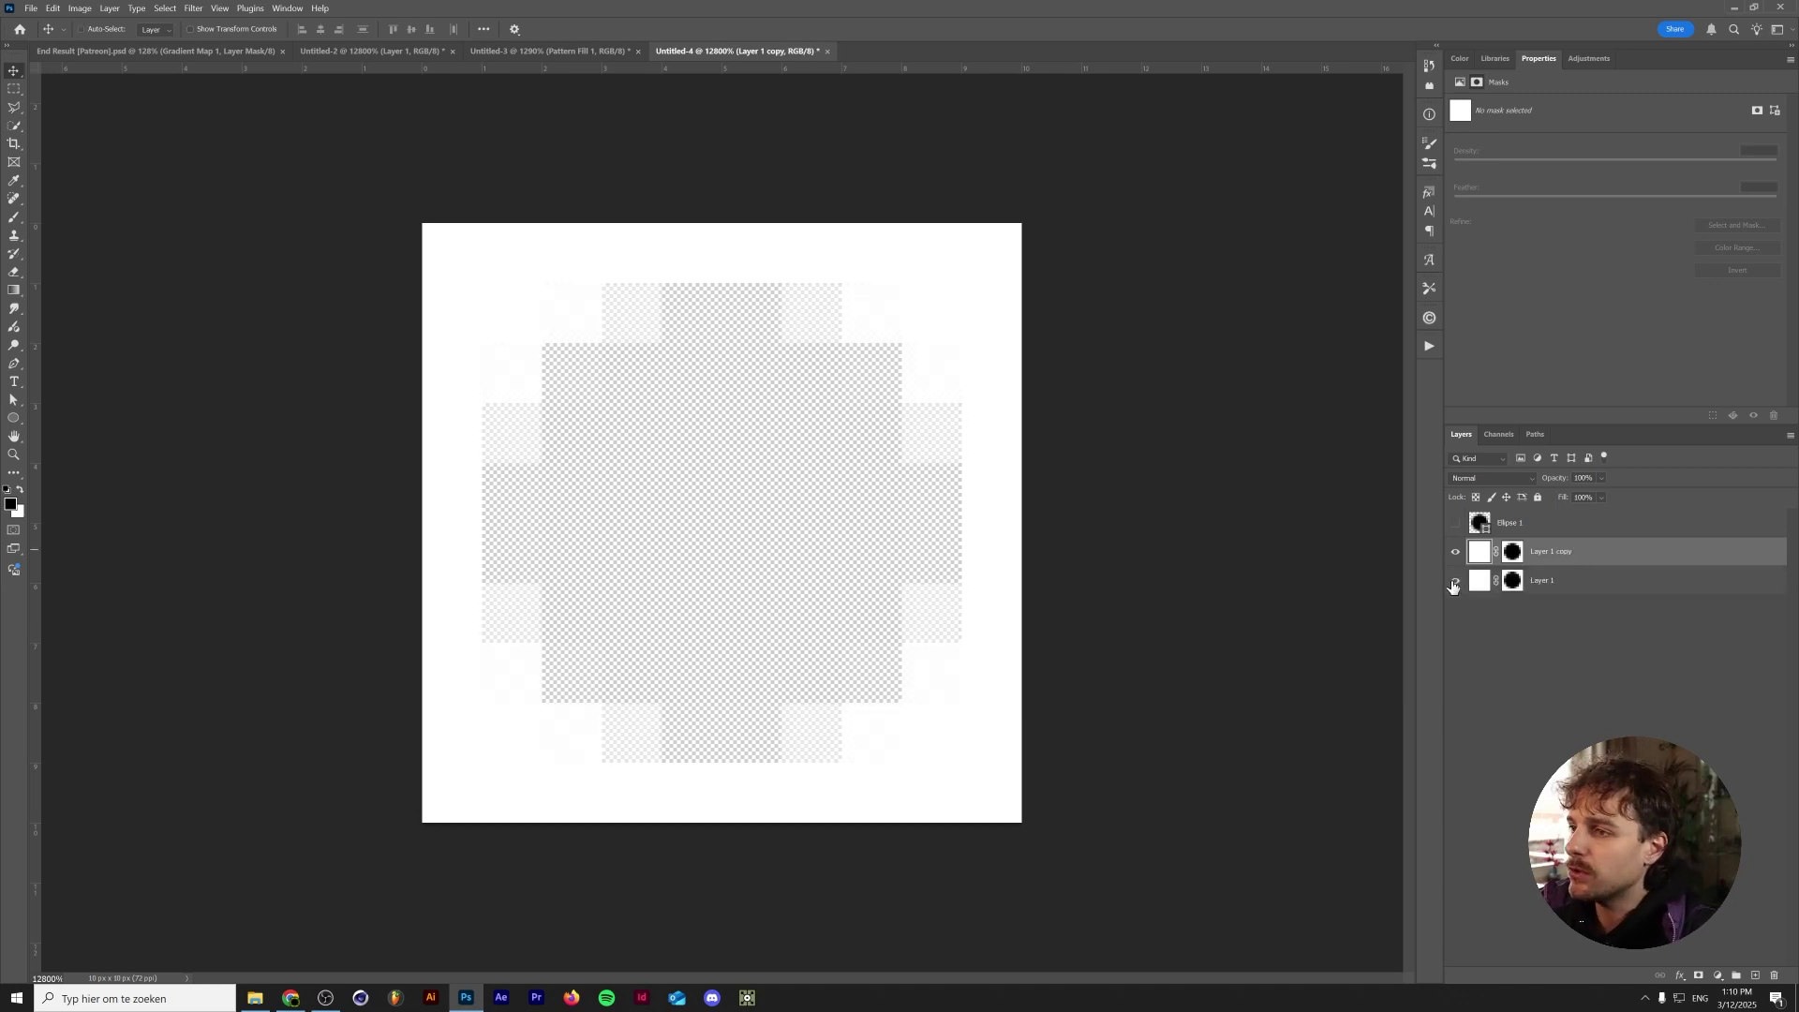
{"action": "right_click", "coordinate": [1511, 557]}
{"action": "left_click", "coordinate": [1538, 580]}
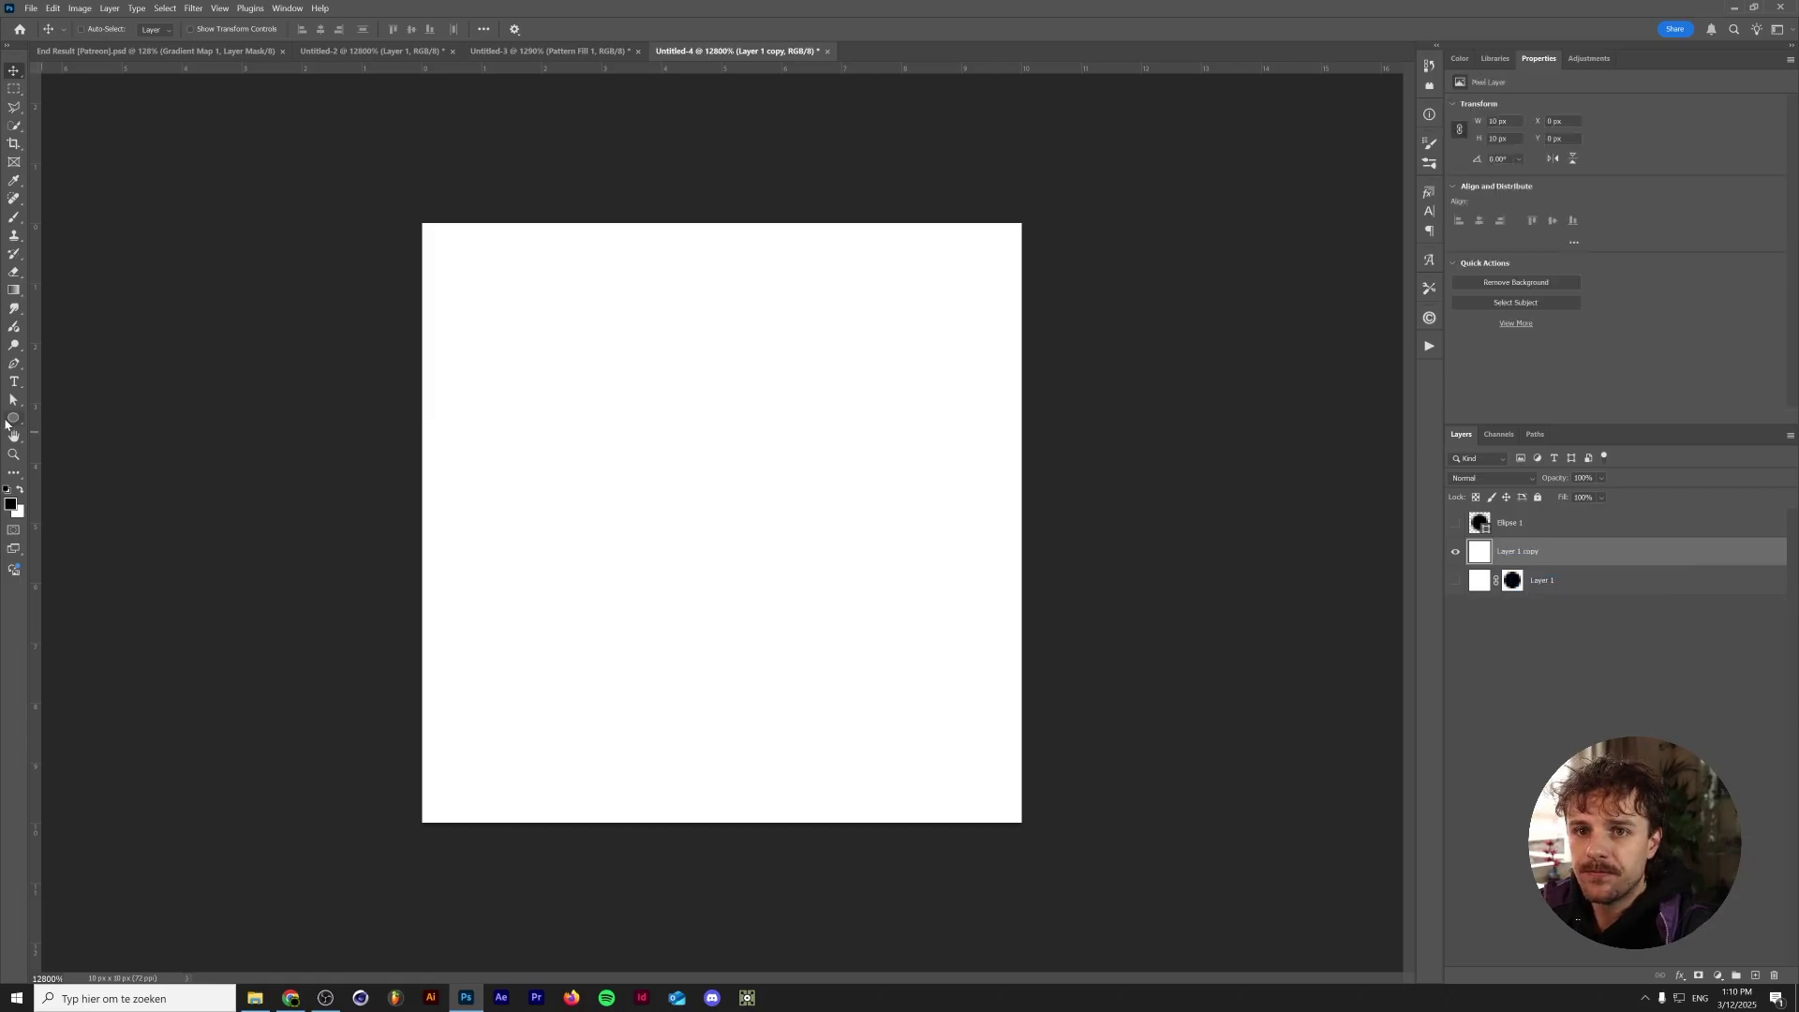
{"action": "left_click", "coordinate": [11, 422]}
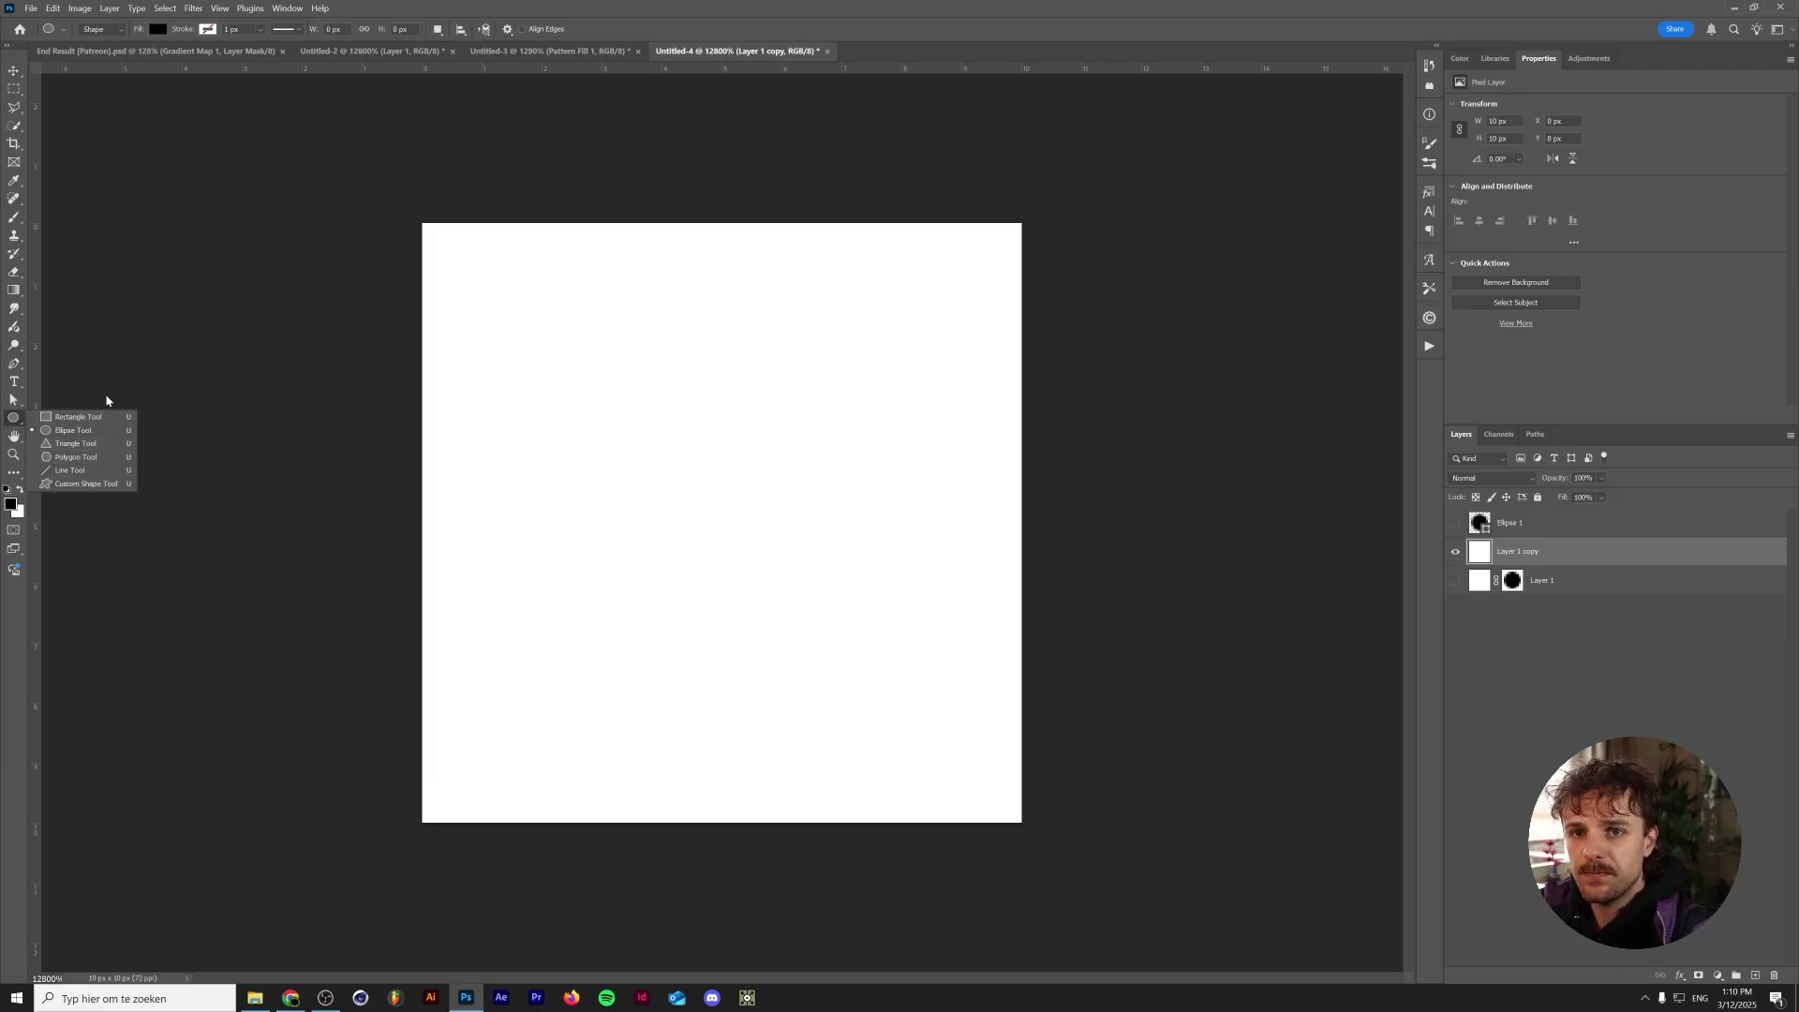
Step: Draw a black square with the Rectangle Tool and centre it horizontally and vertically
{"action": "left_click", "coordinate": [96, 418]}
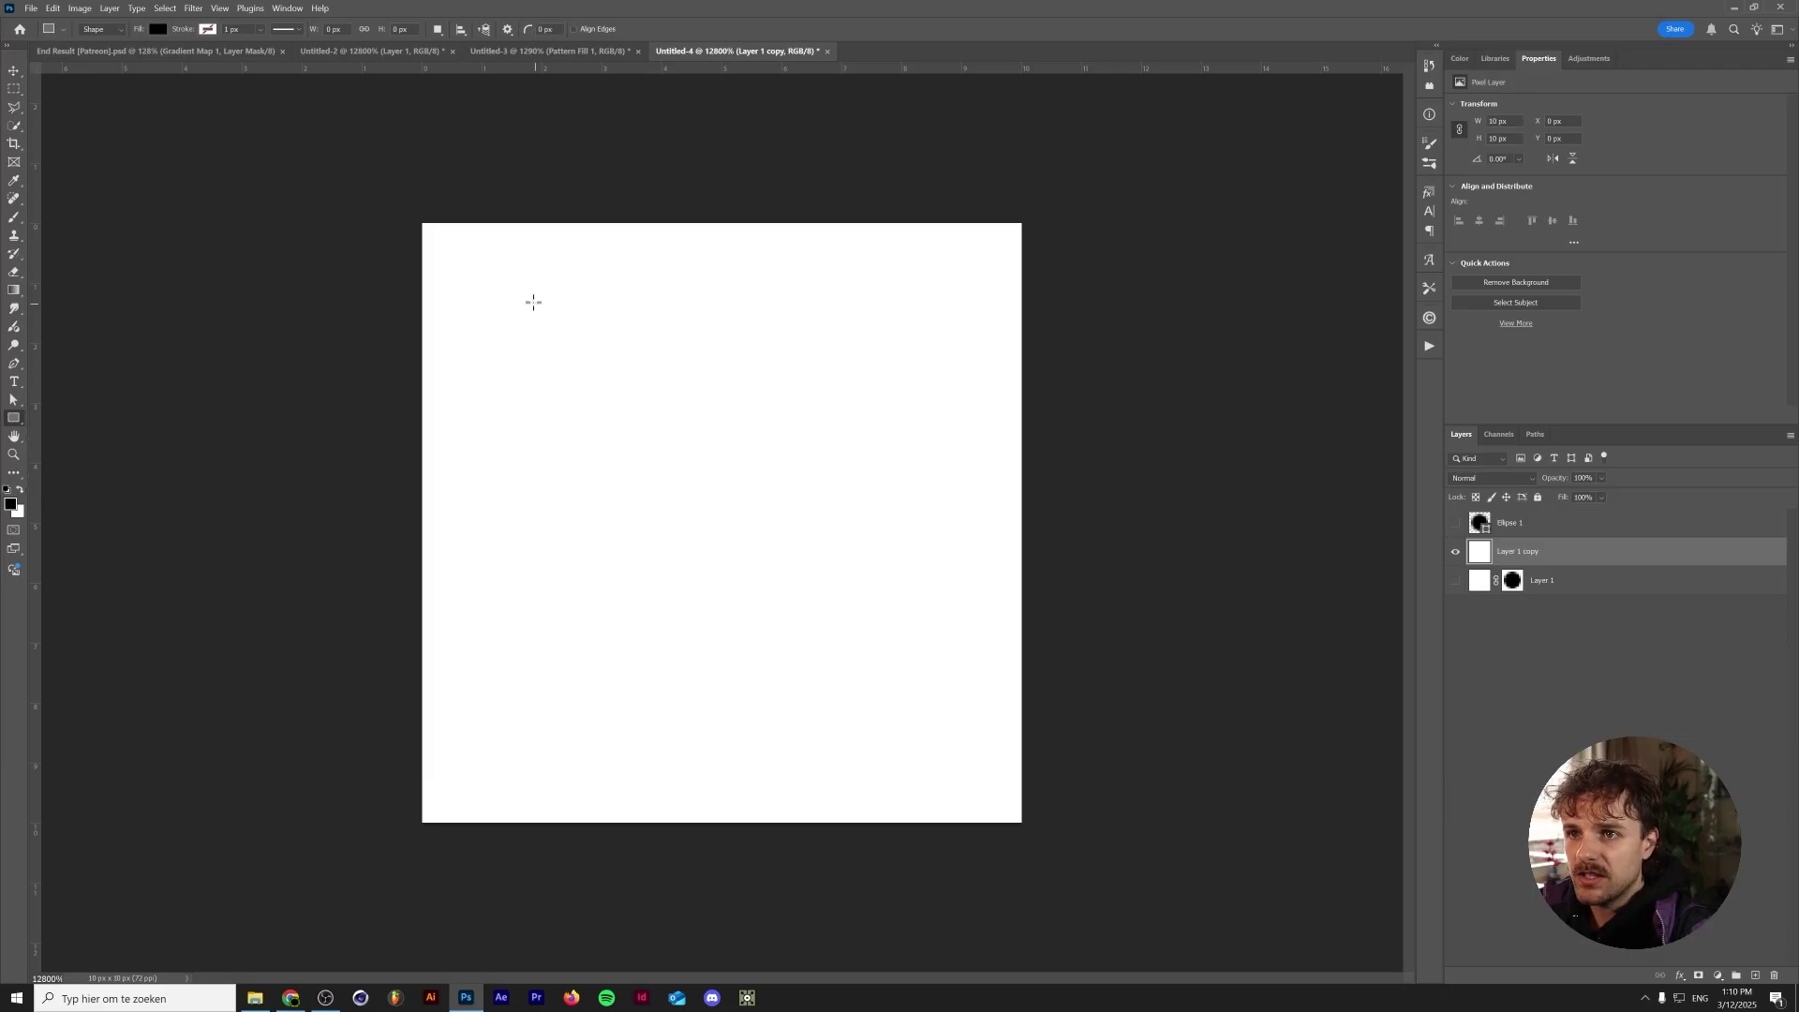
{"action": "left_click_drag", "start_coordinate": [483, 277], "coordinate": [945, 644]}
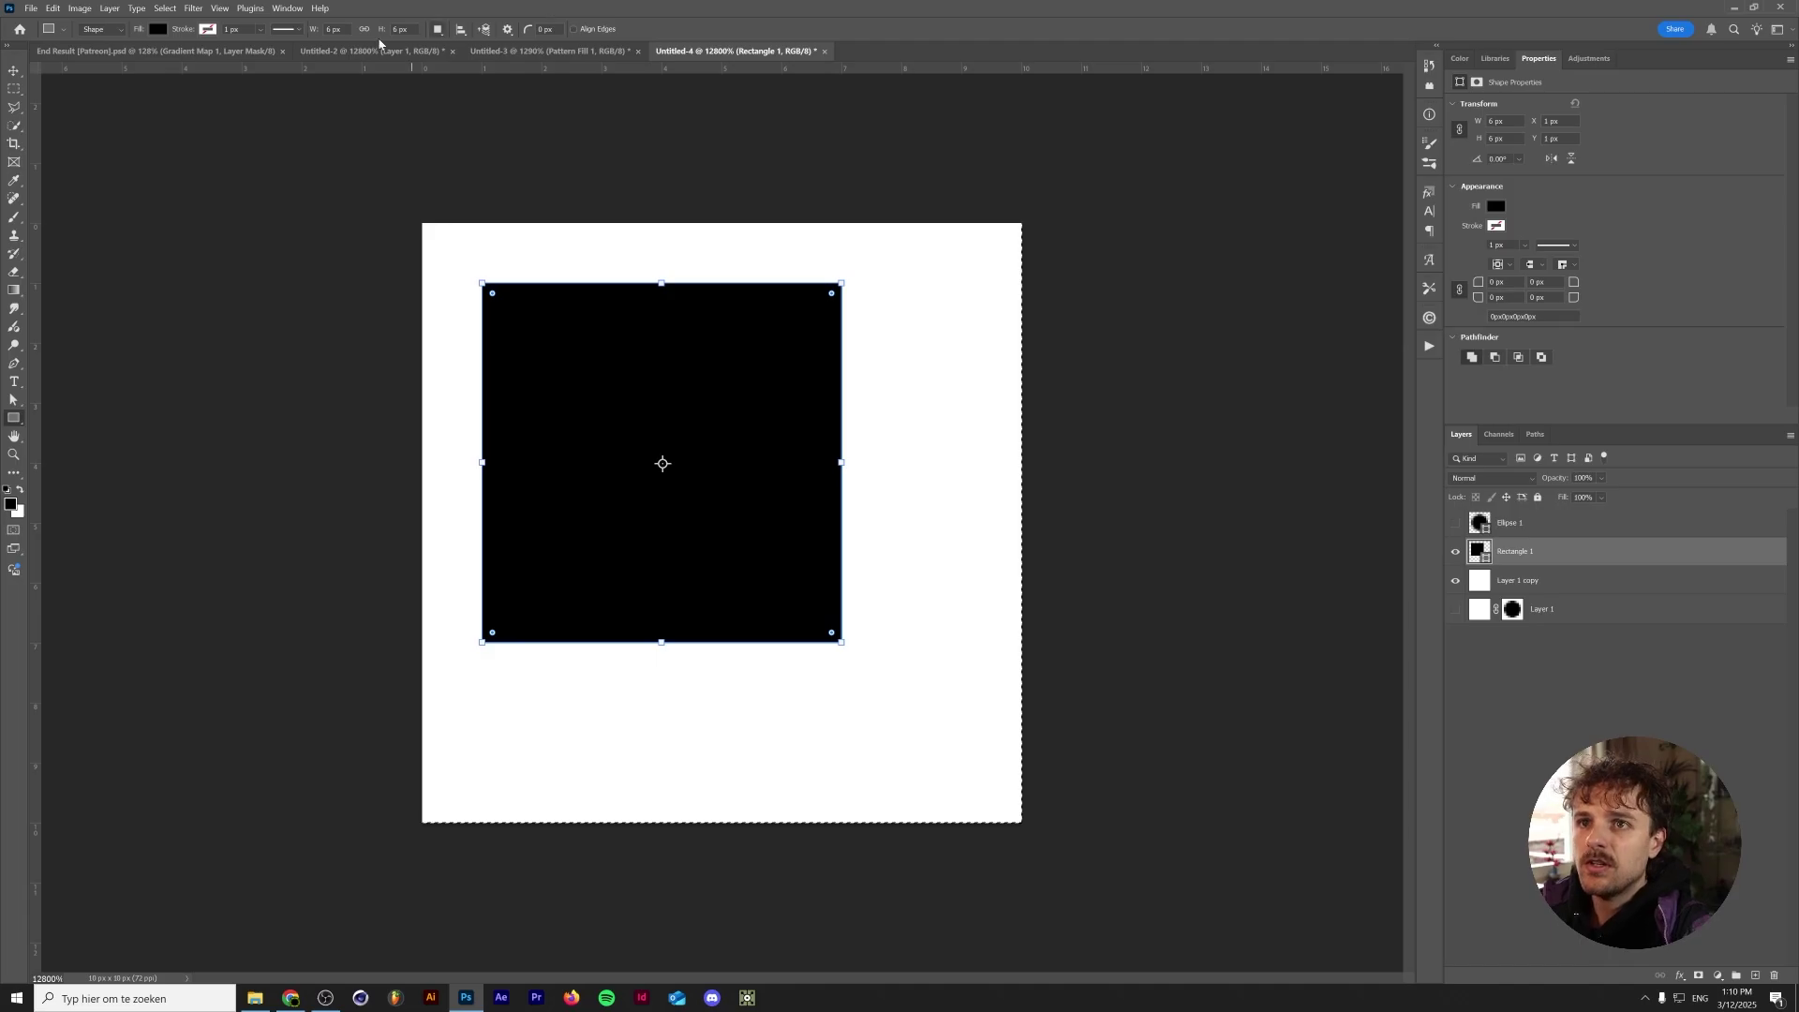
{"action": "key", "text": "v"}
{"action": "left_click", "coordinate": [320, 30]}
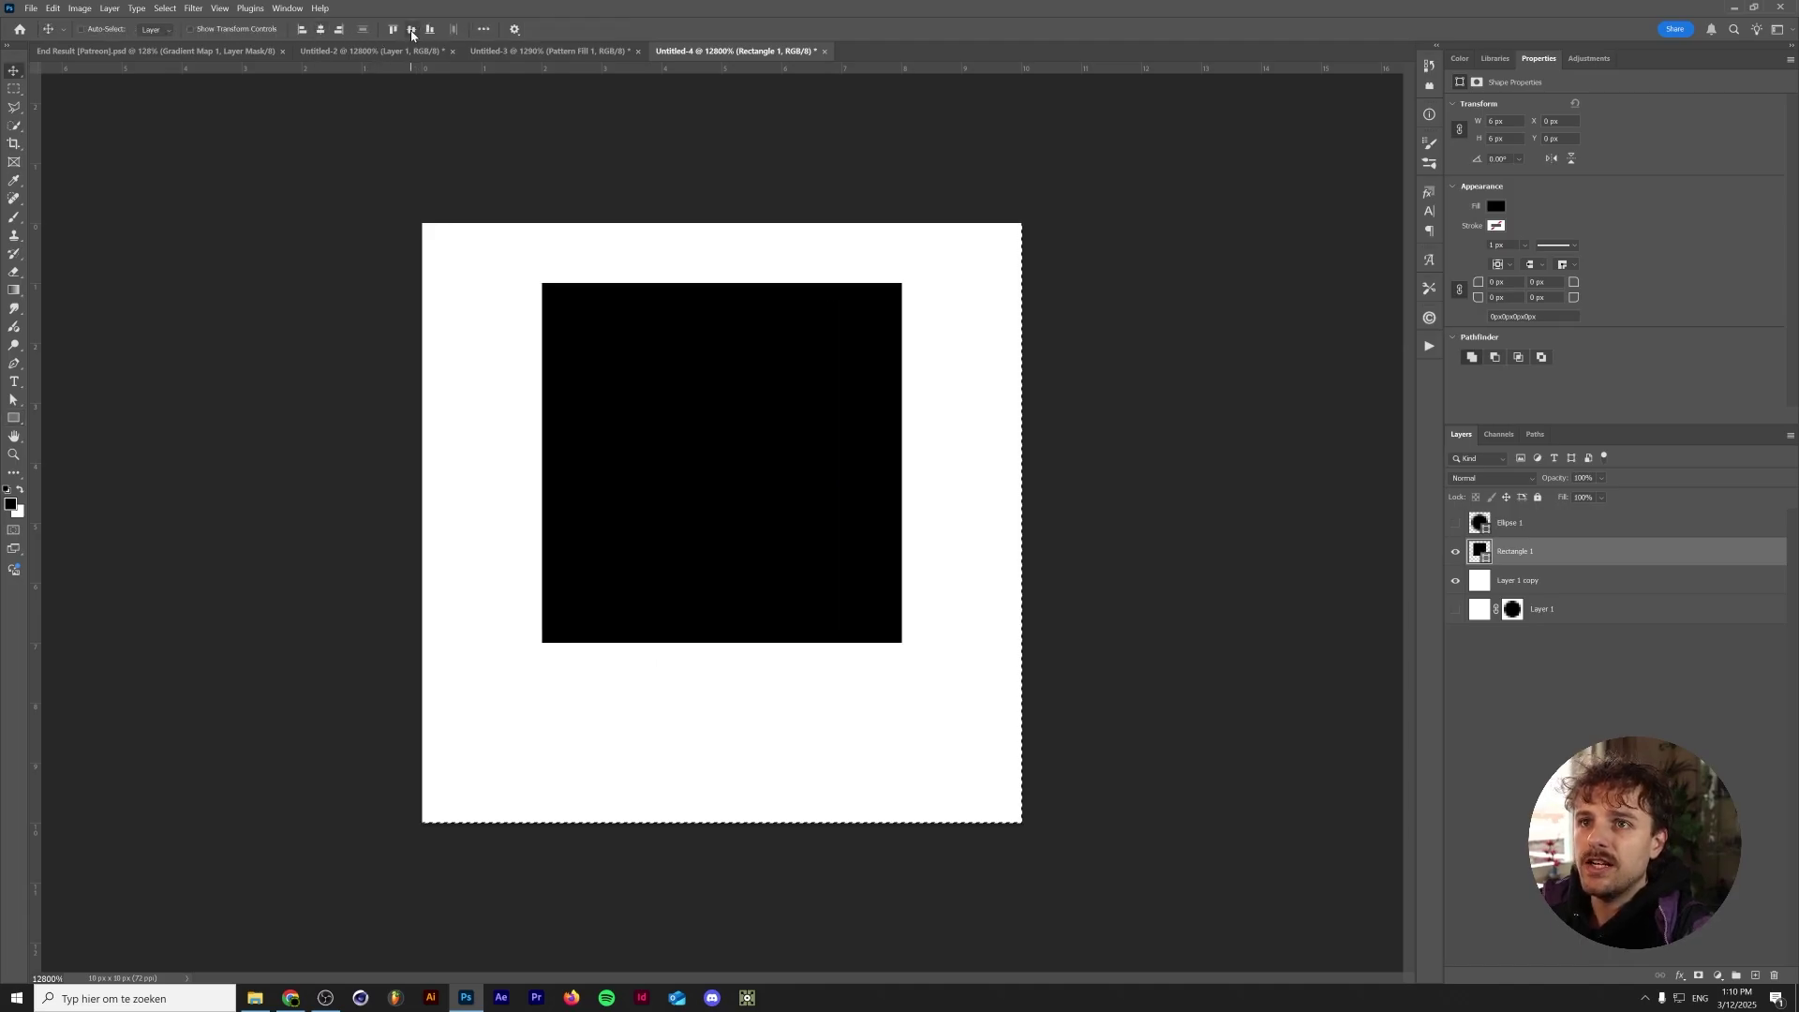
{"action": "left_click", "coordinate": [413, 32]}
Step: Try rotating the square 45° into a diamond, then undo to keep it upright
{"action": "key", "text": "ctrl+t"}
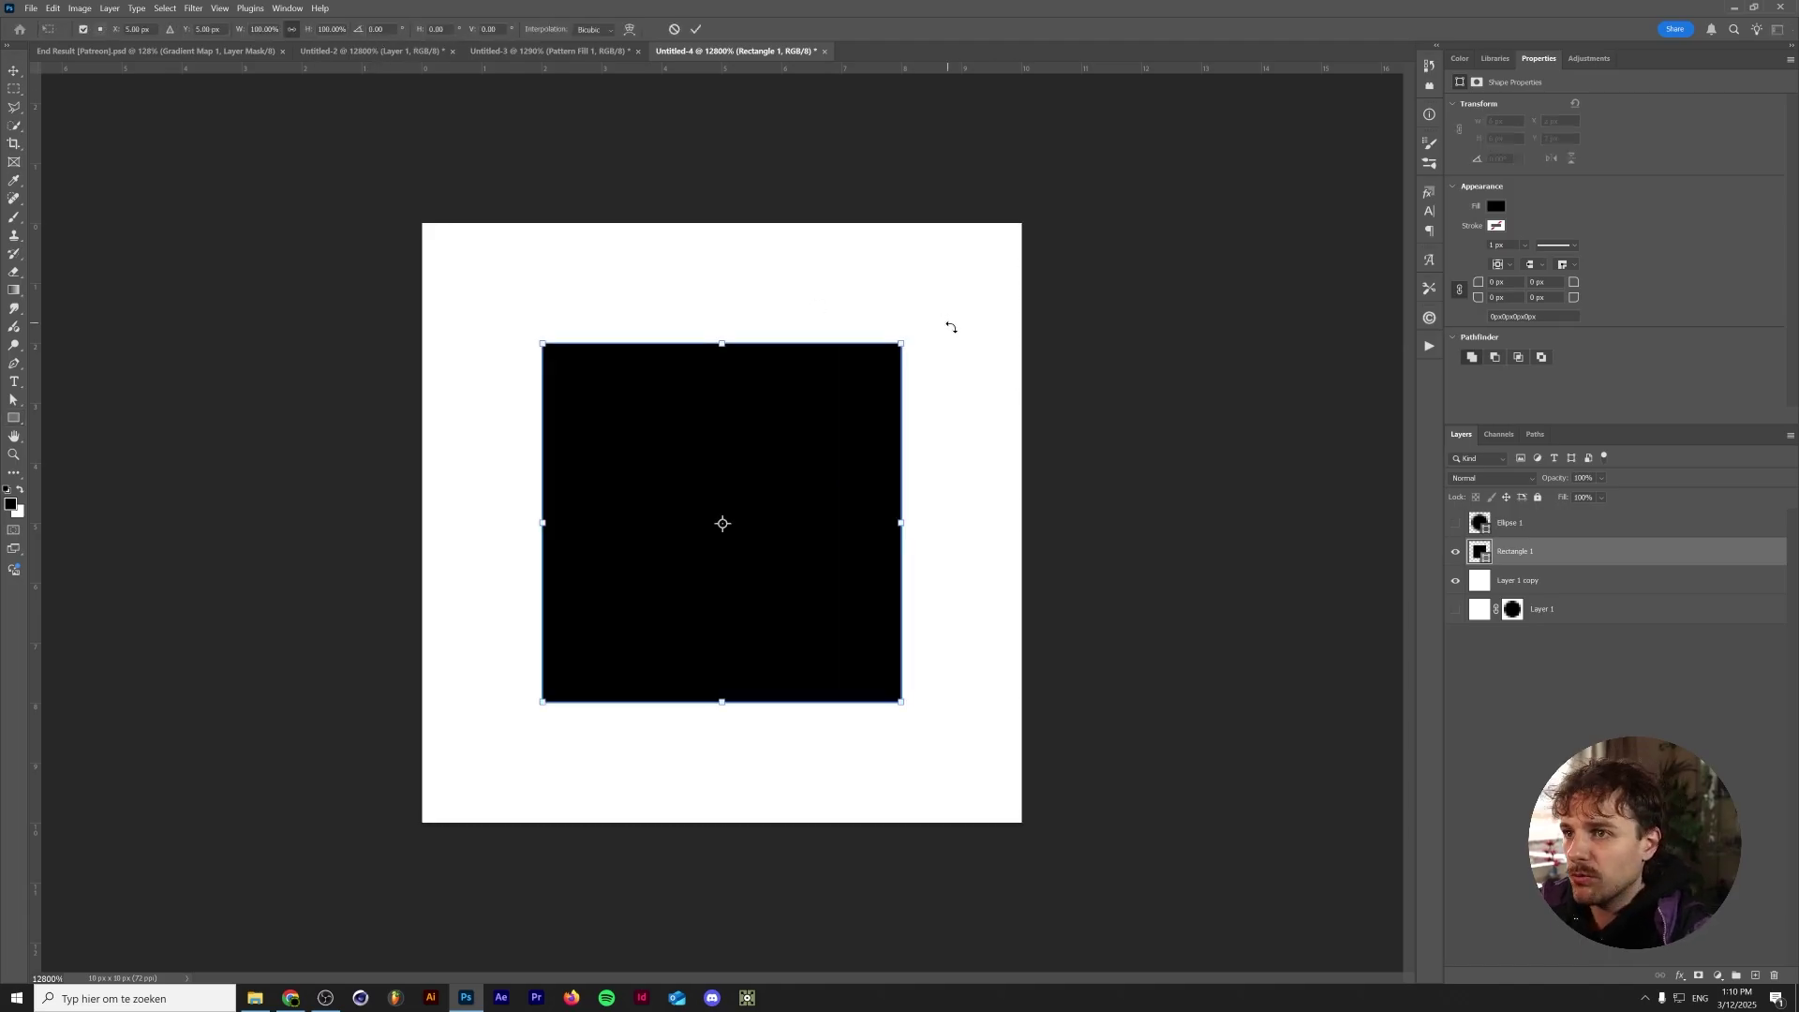
{"action": "left_click_drag", "start_coordinate": [951, 327], "coordinate": [965, 565]}
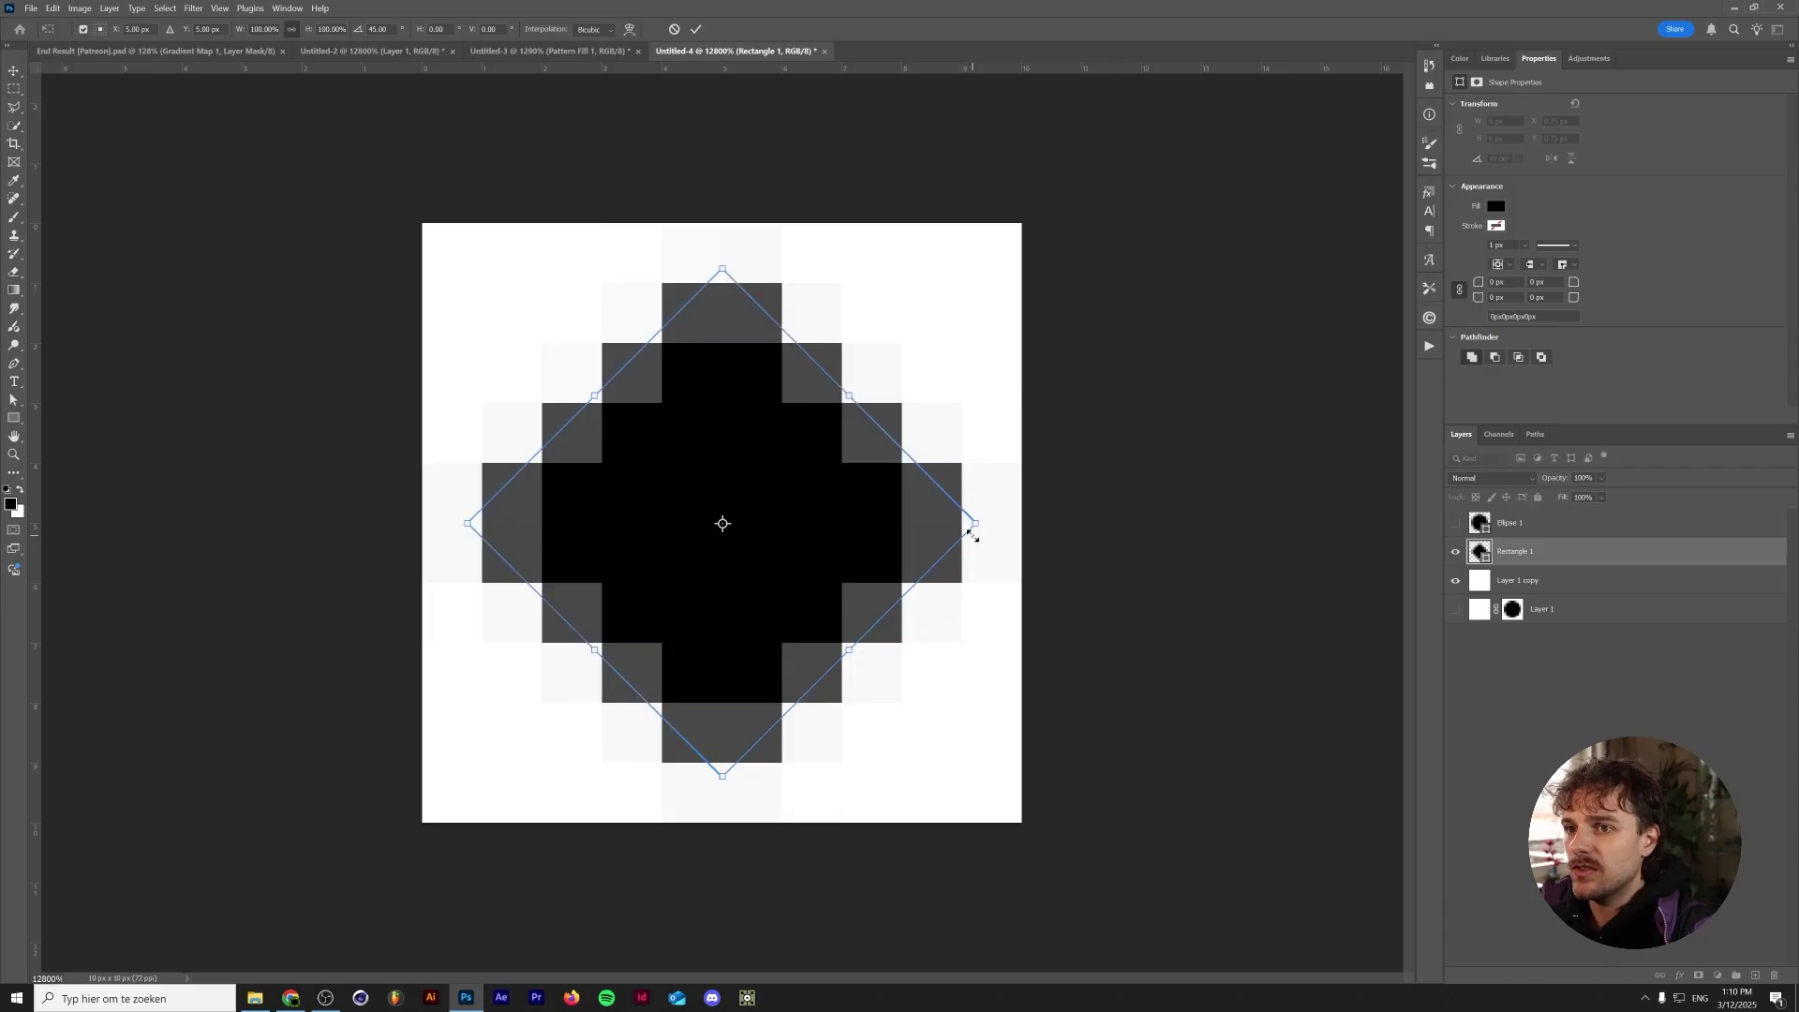
{"action": "key", "text": "Return"}
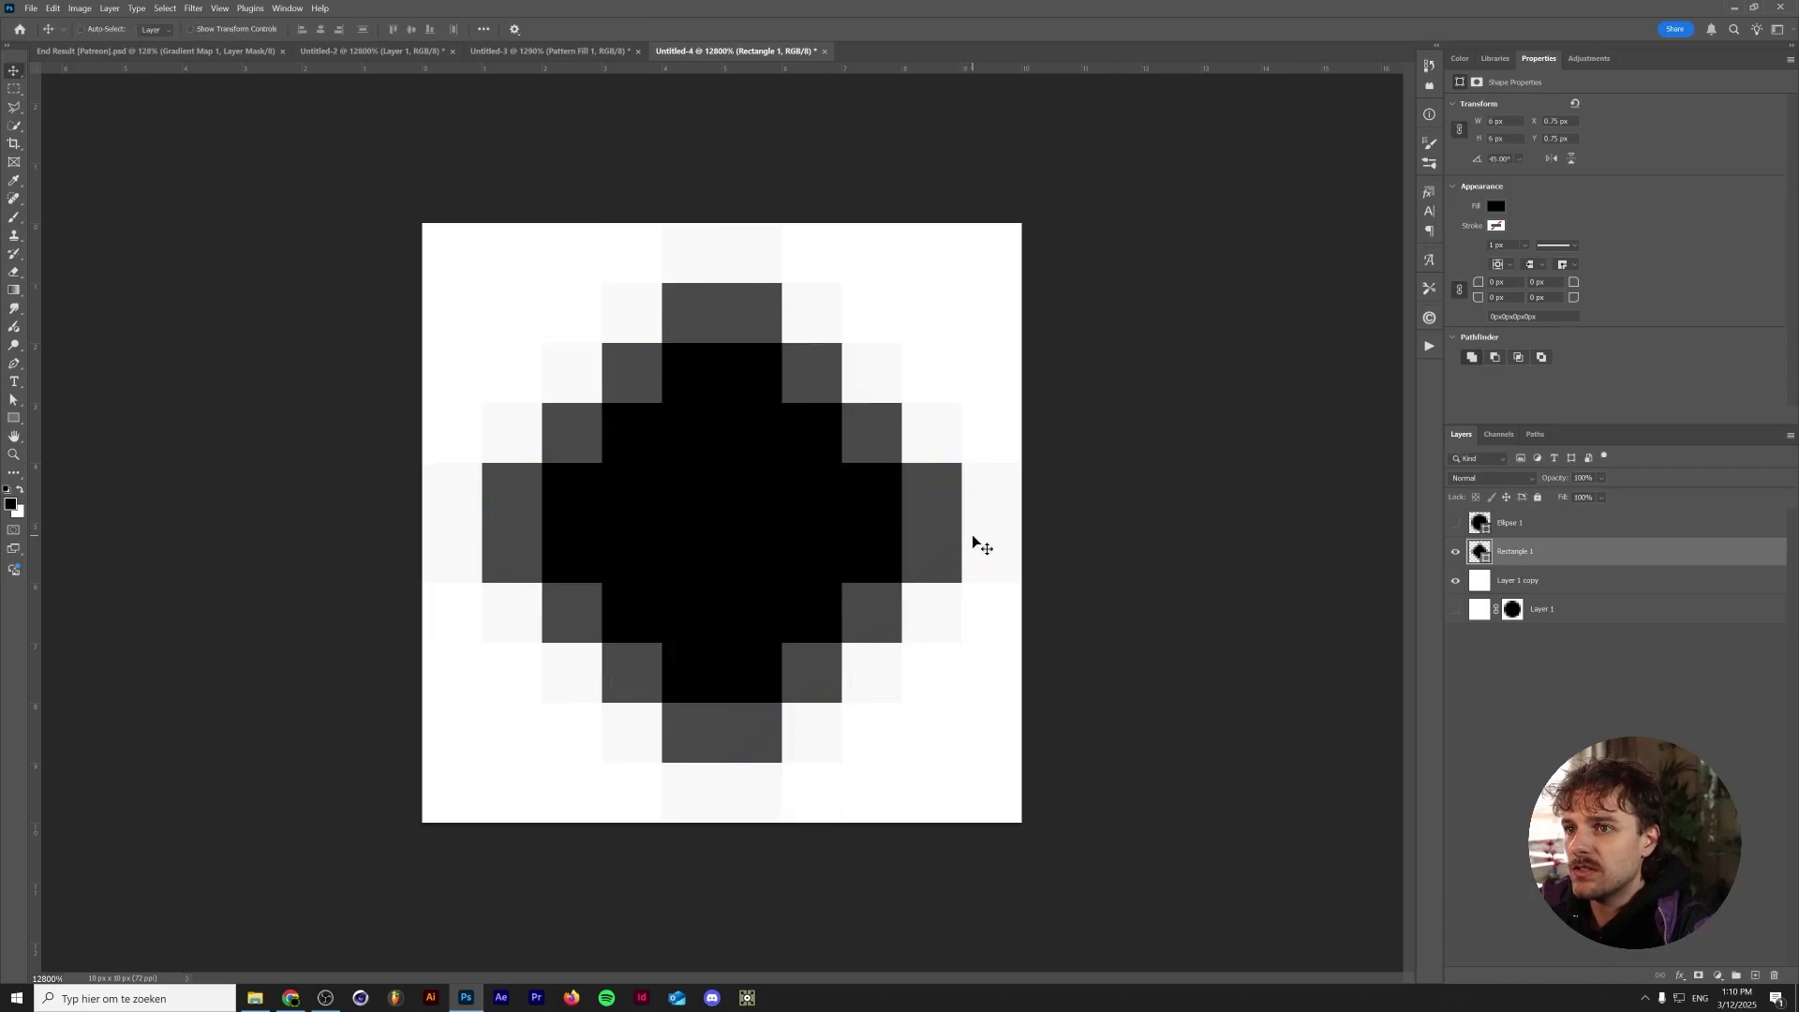
{"action": "left_click", "coordinate": [1455, 527]}
{"action": "left_click", "coordinate": [1455, 526]}
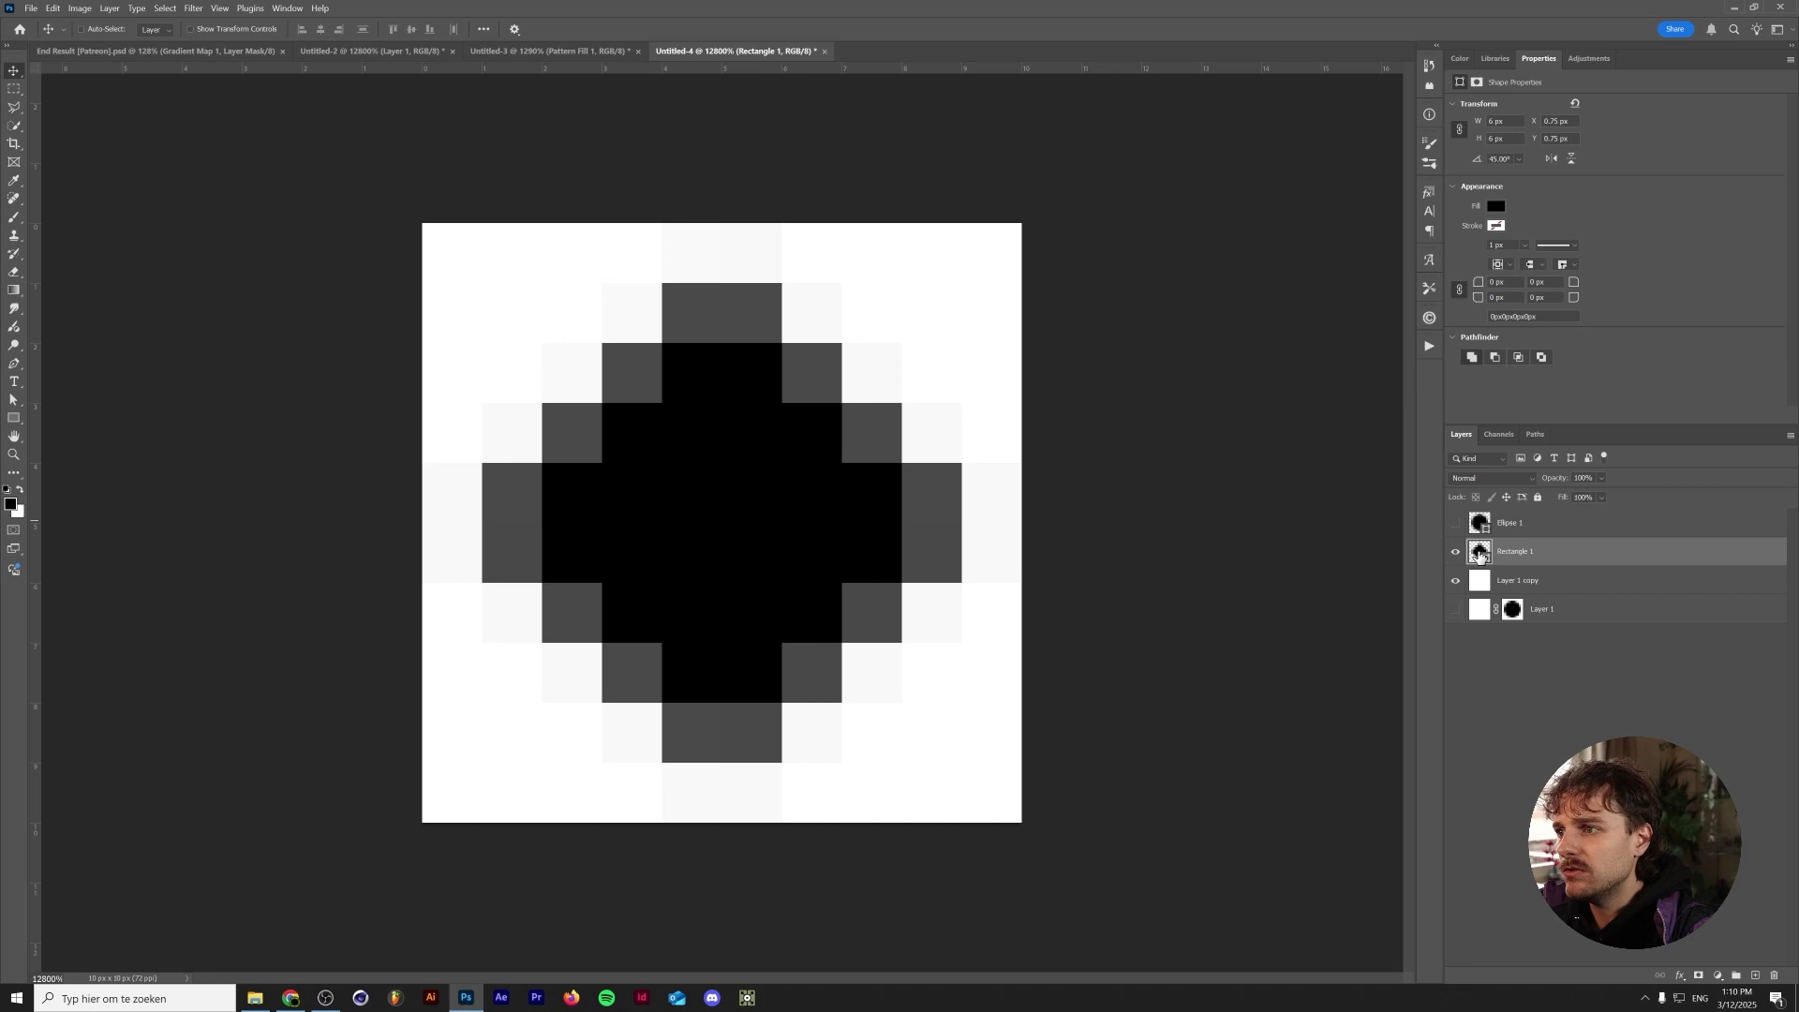
{"action": "key", "text": "ctrl+z"}
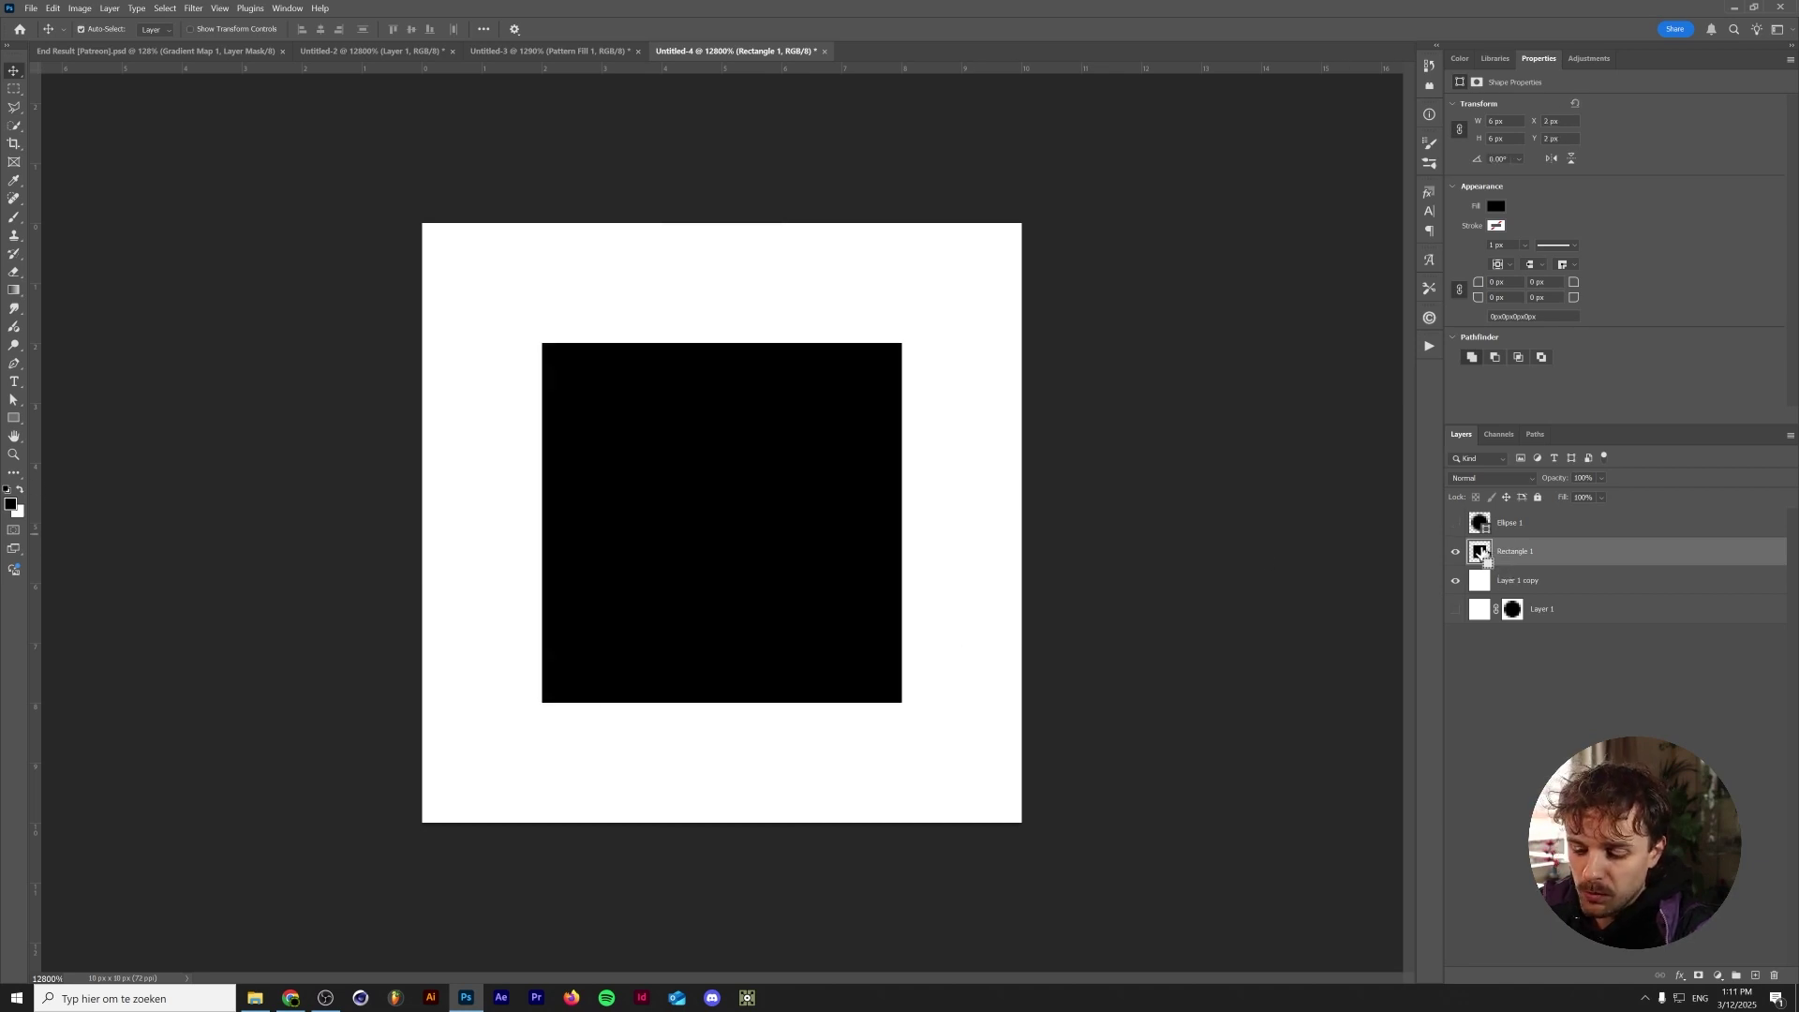
Step: Mask a square hole into Layer 1 copy from Rectangle 1's selection and define a pattern
{"action": "left_click", "coordinate": [1480, 553], "text": "ctrl"}
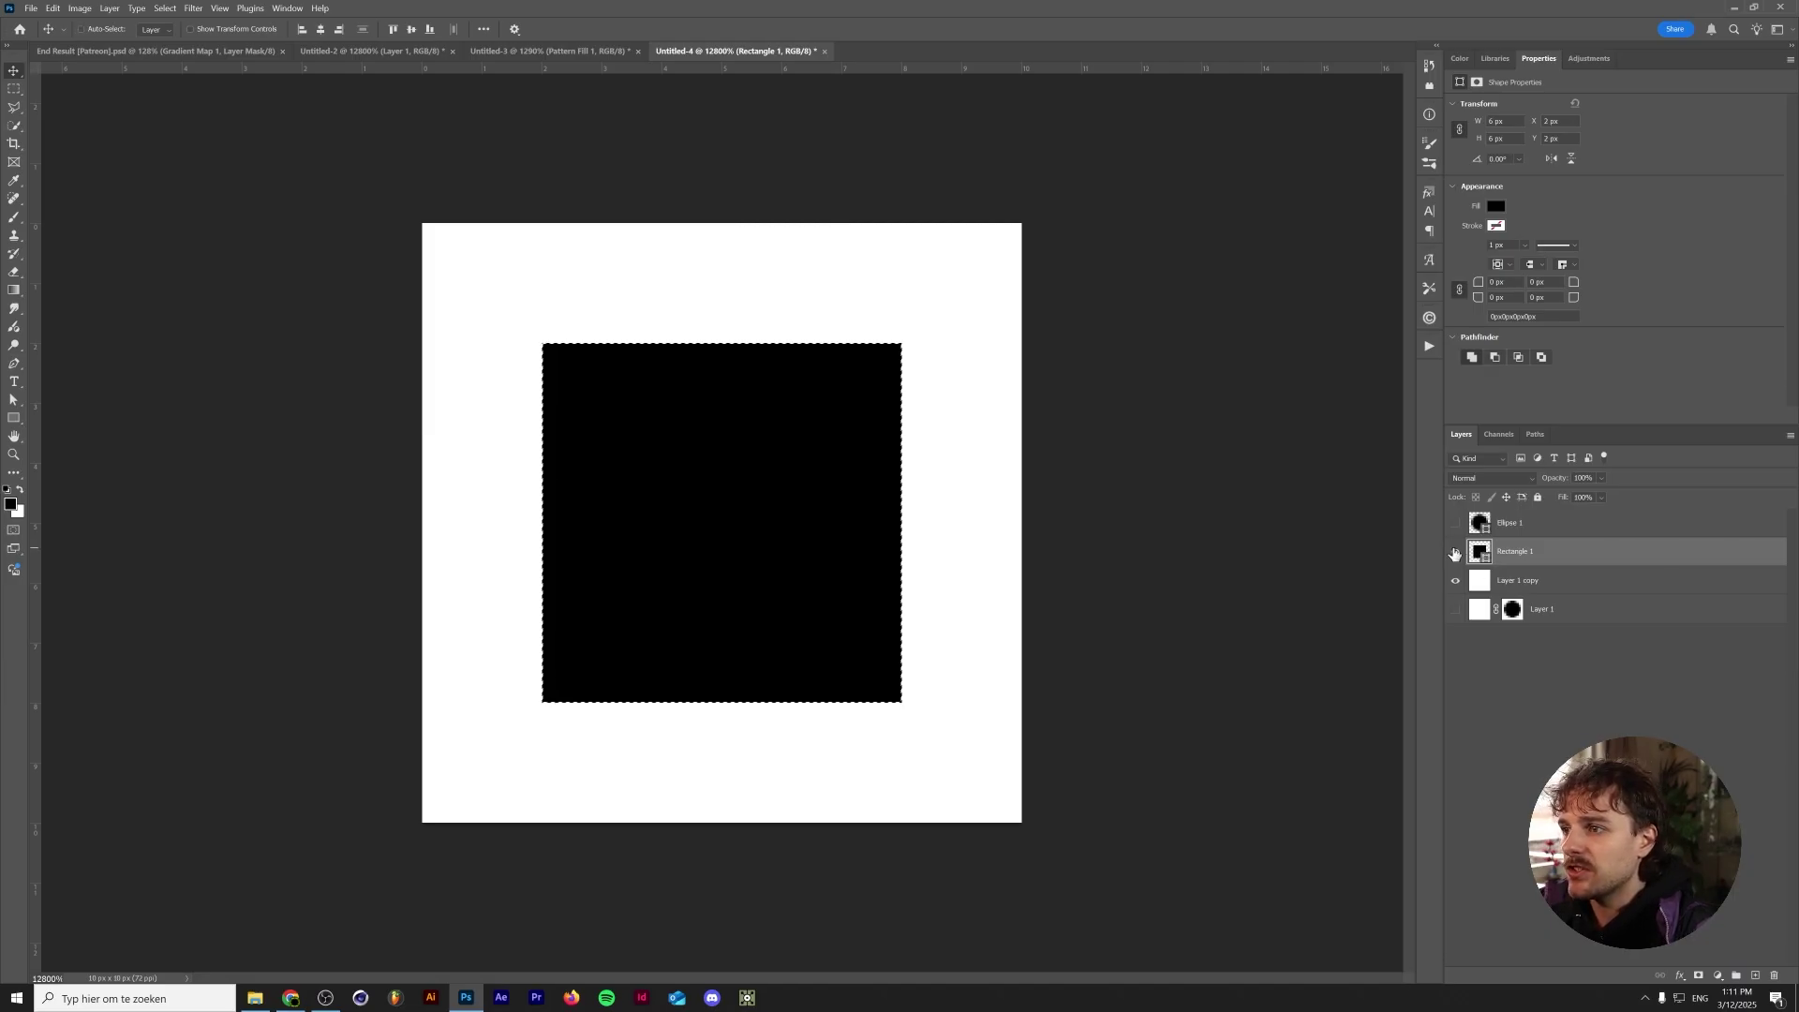
{"action": "key", "text": "ctrl+comma"}
{"action": "left_click", "coordinate": [1507, 582]}
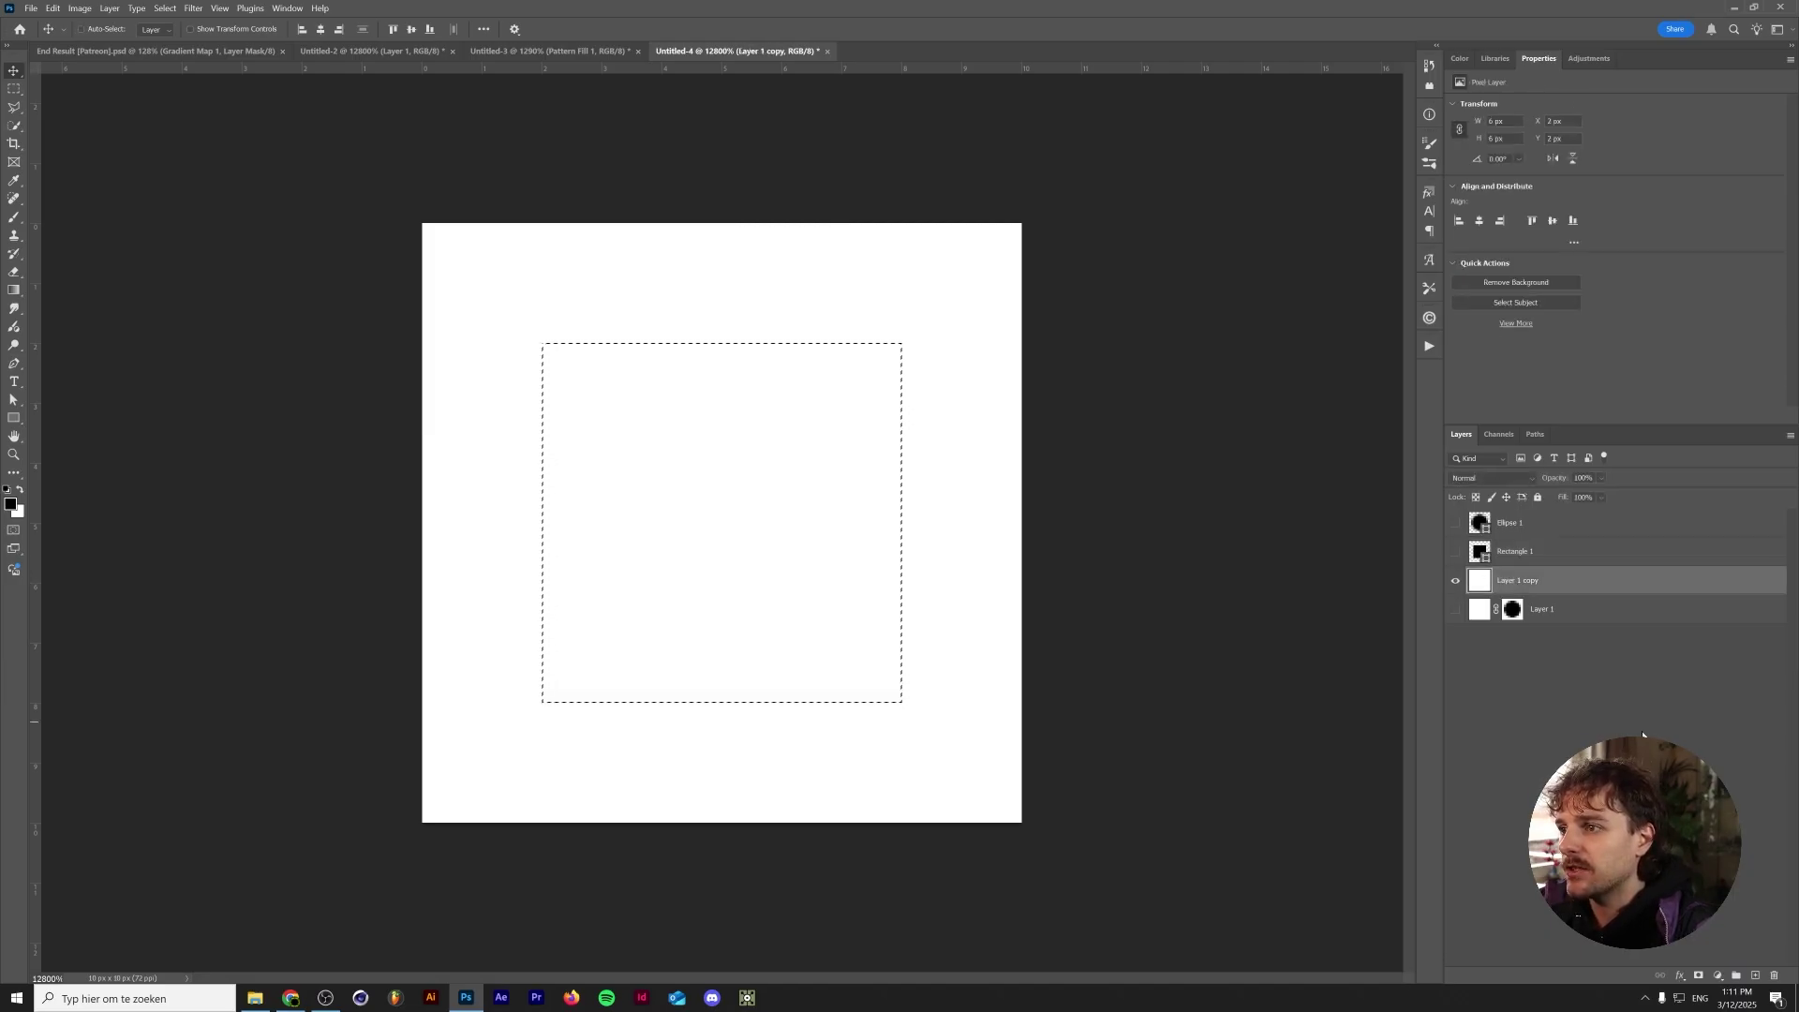
{"action": "left_click", "coordinate": [1701, 976], "text": "alt"}
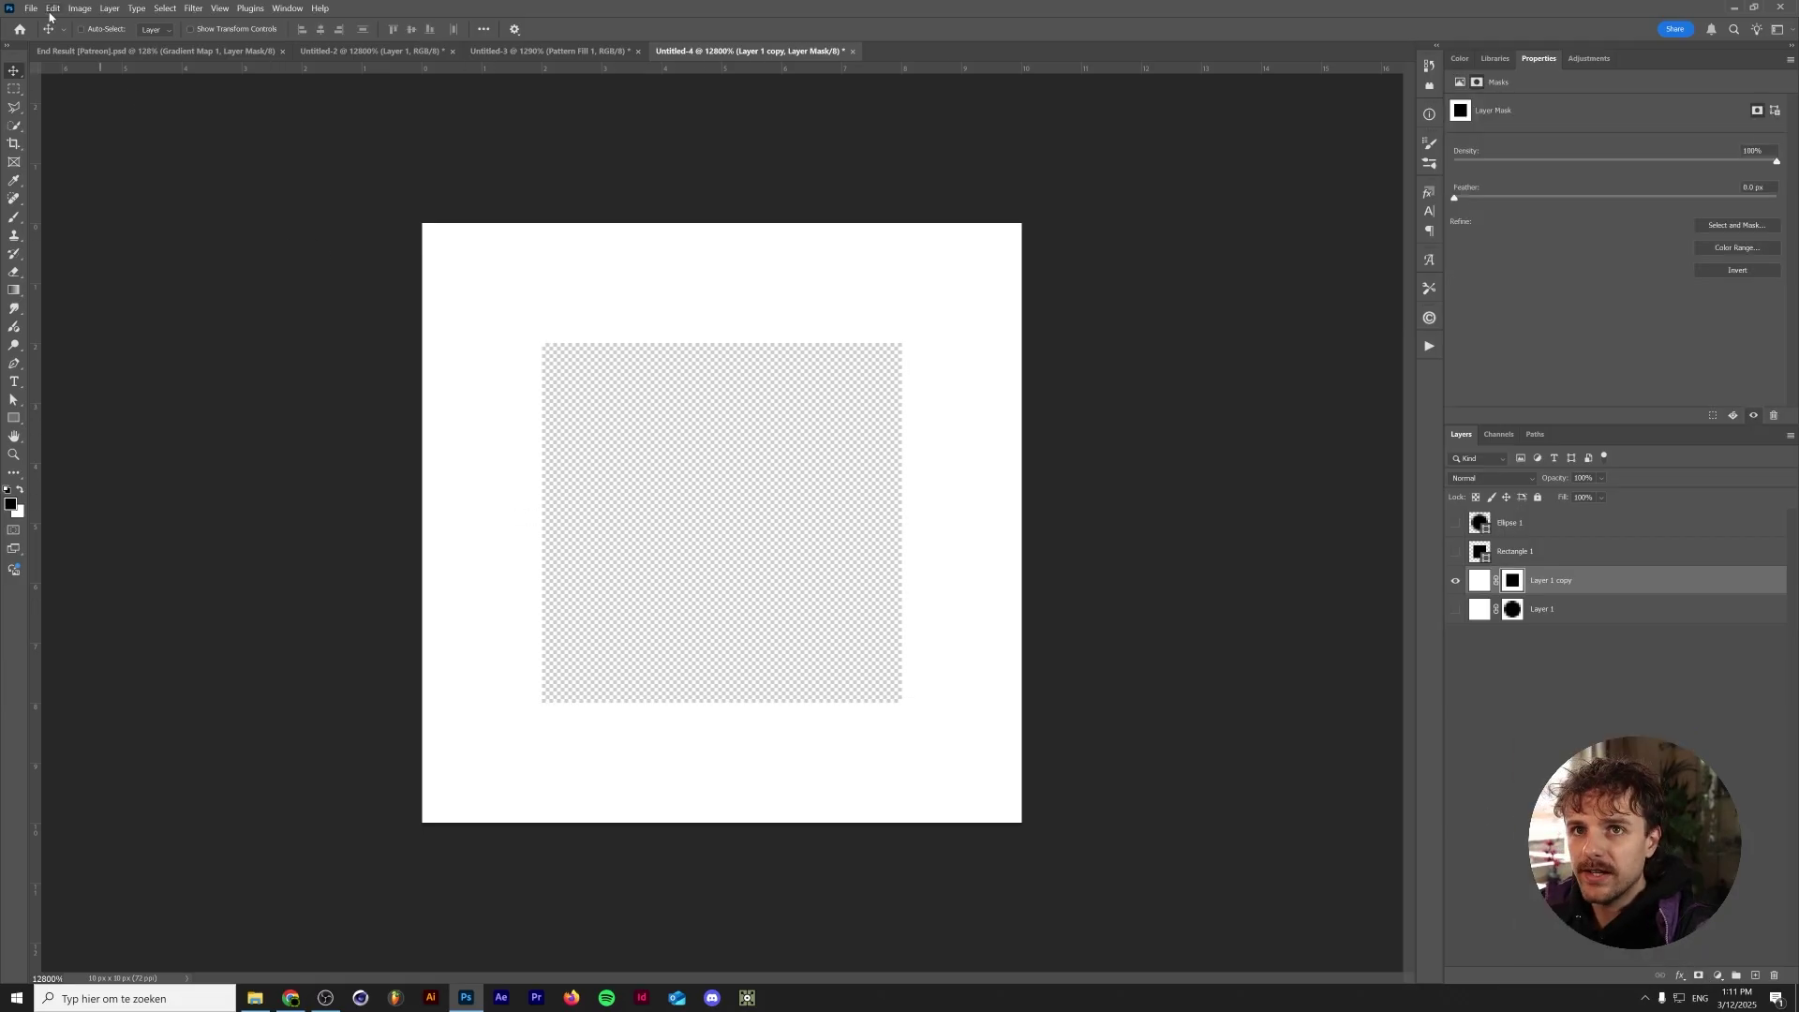
{"action": "left_click", "coordinate": [1476, 583]}
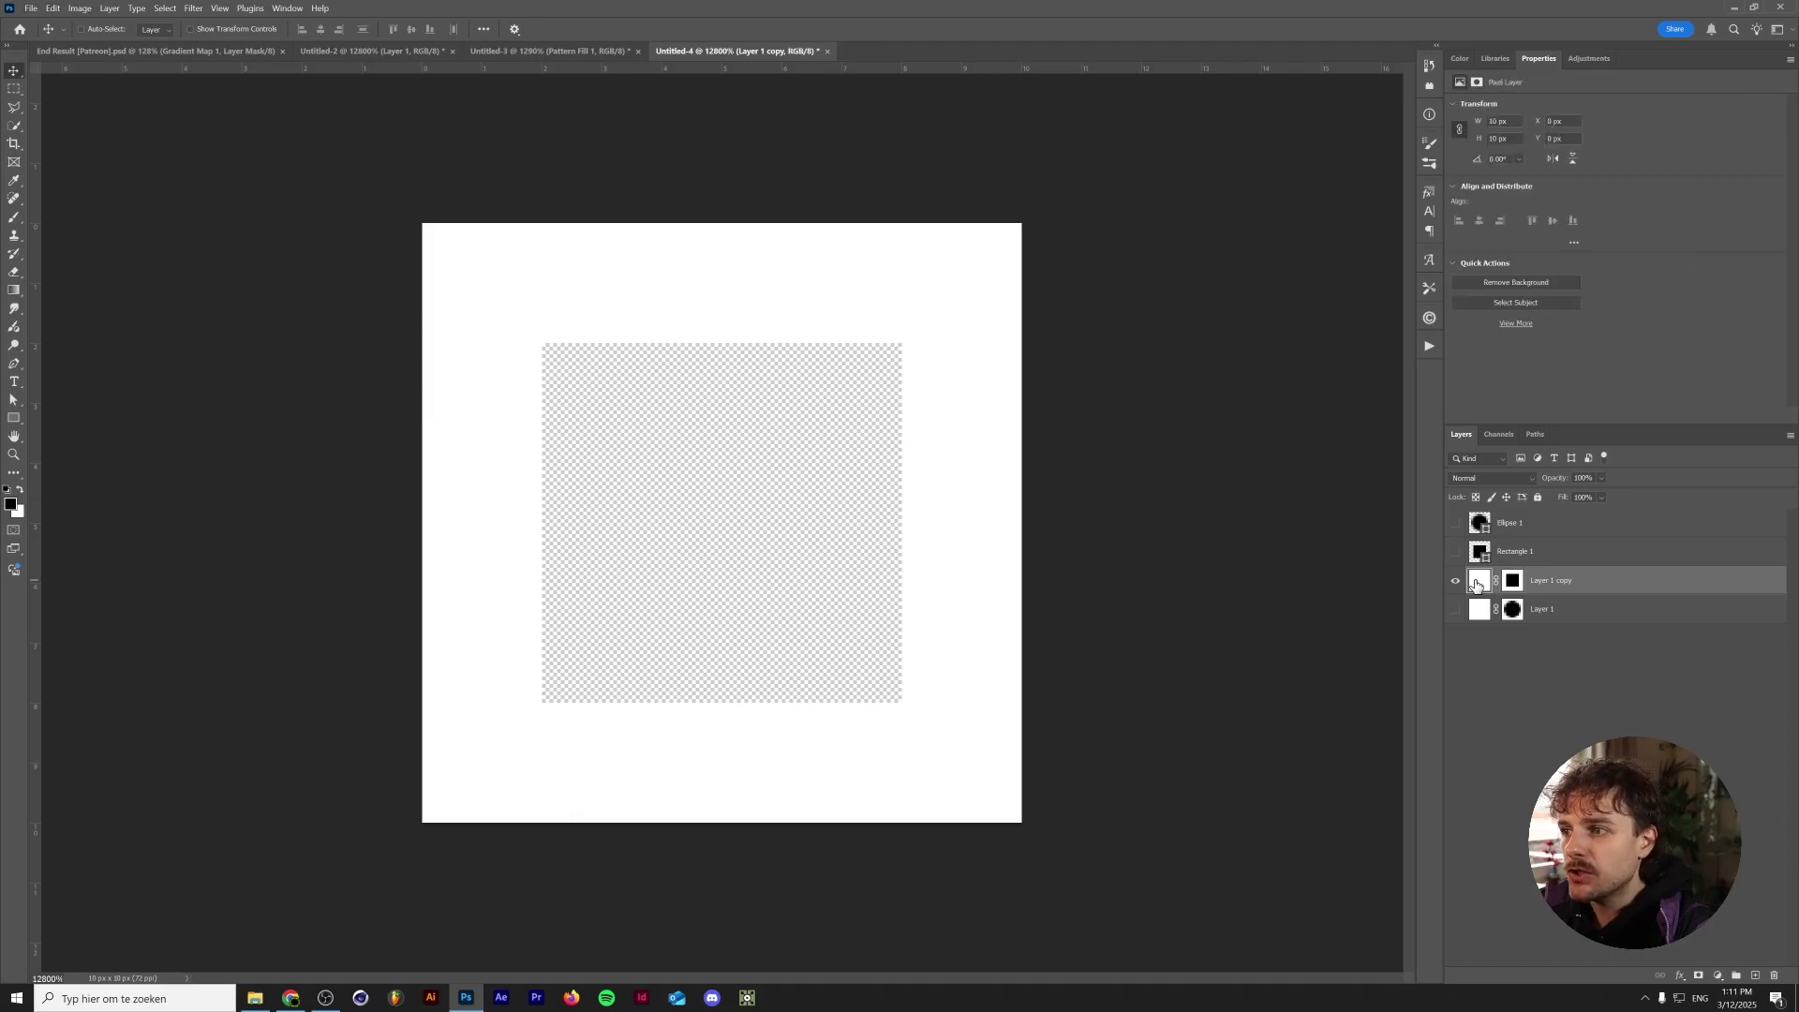
{"action": "left_click", "coordinate": [53, 8]}
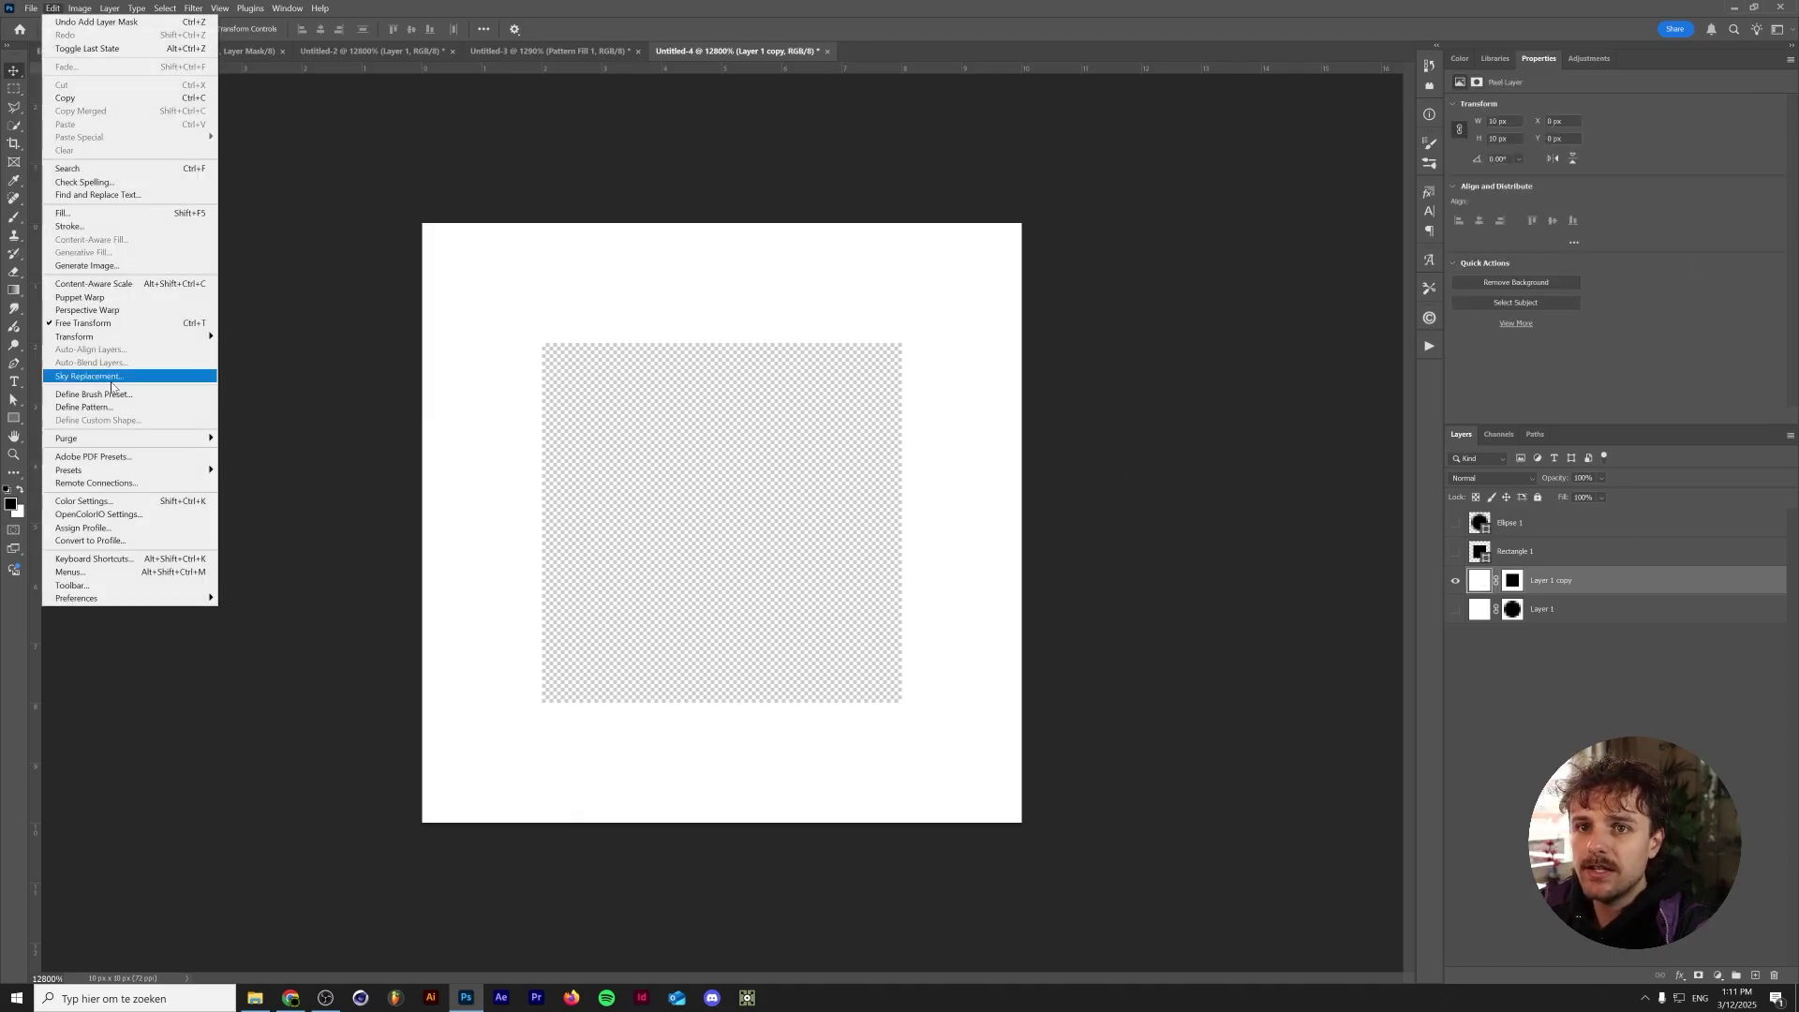
{"action": "left_click", "coordinate": [122, 407]}
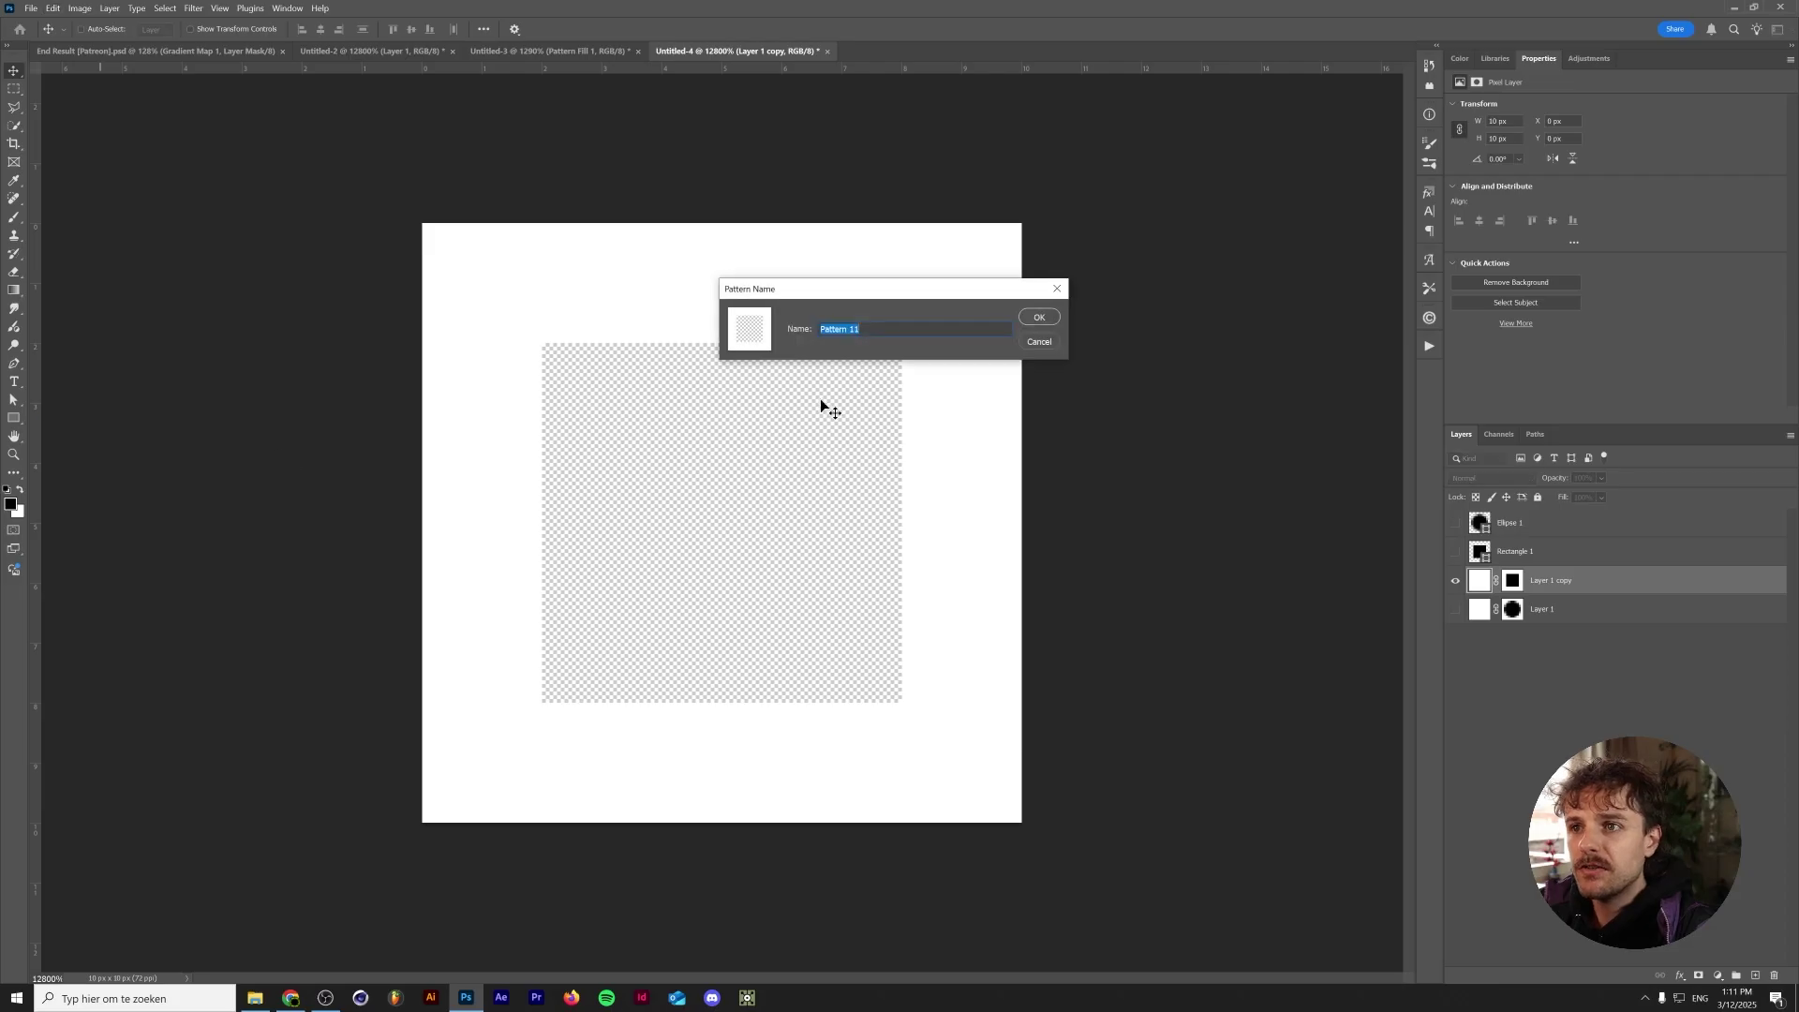
Step: Save the tile as Pattern 11 and return to the insect document Untitled-3
{"action": "left_click", "coordinate": [1037, 319]}
{"action": "left_click", "coordinate": [534, 51]}
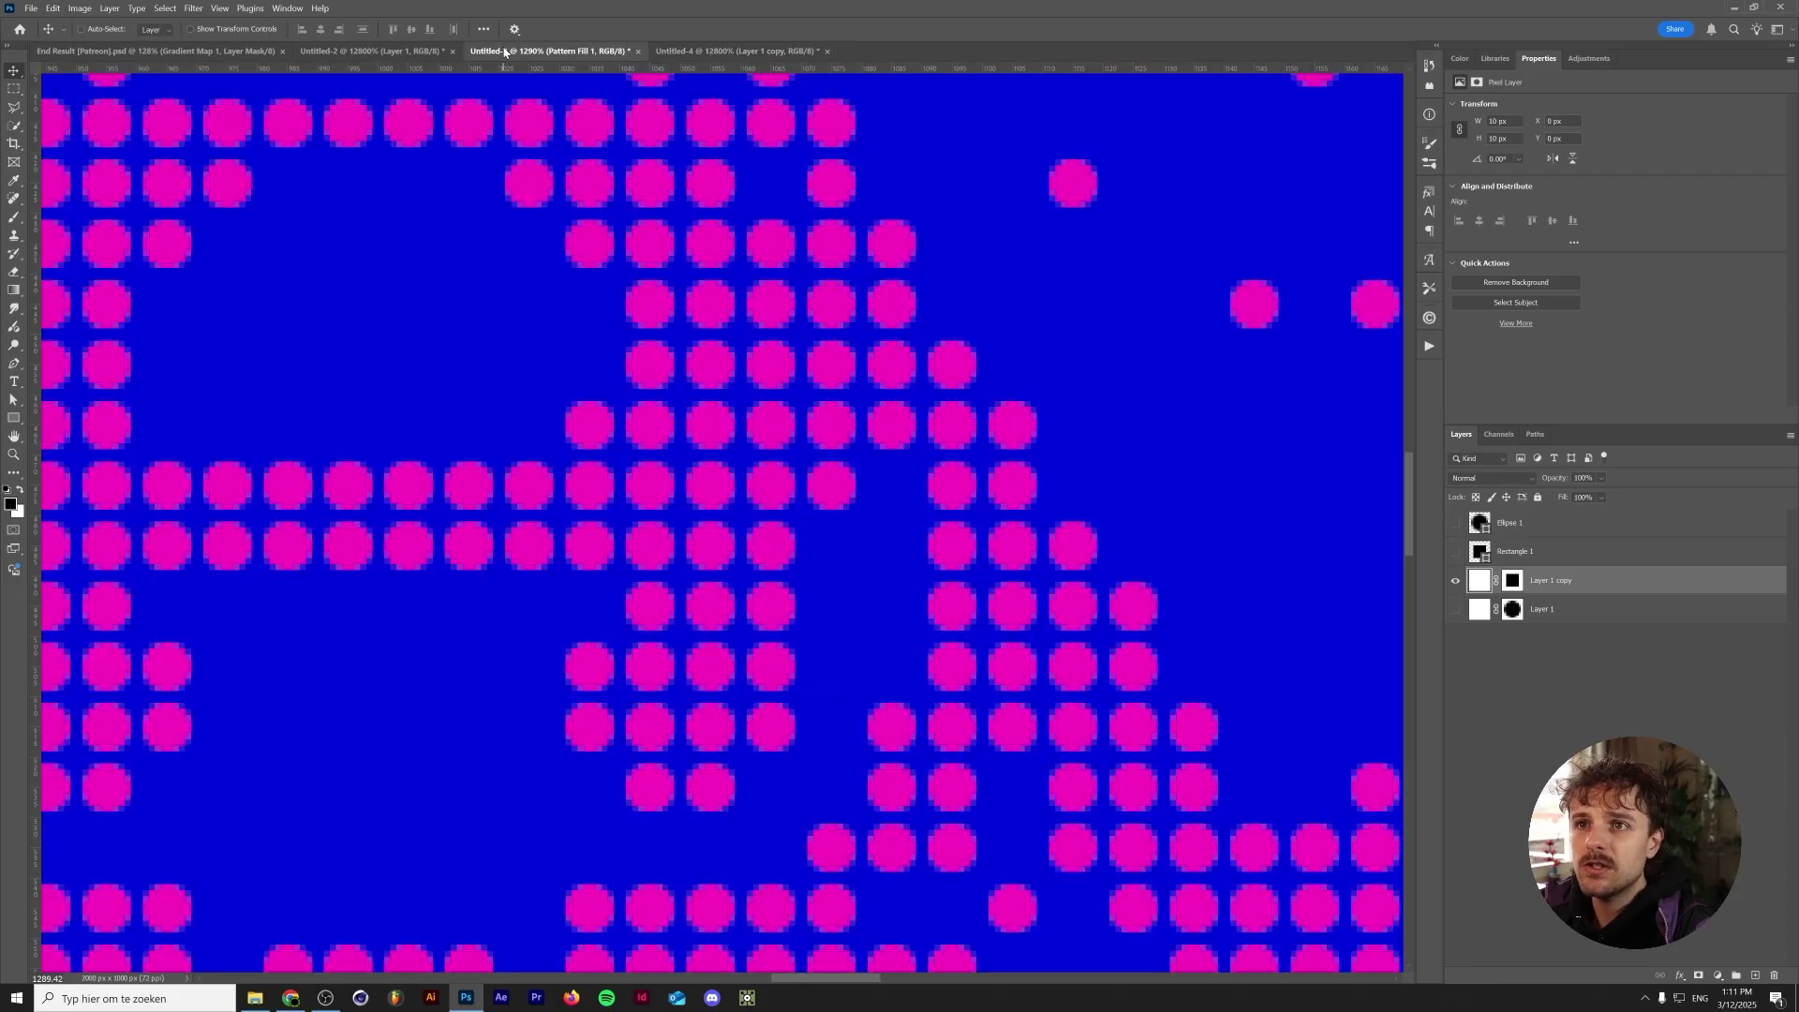
{"action": "scroll", "coordinate": [703, 304], "scroll_direction": "down", "scroll_amount": 10}
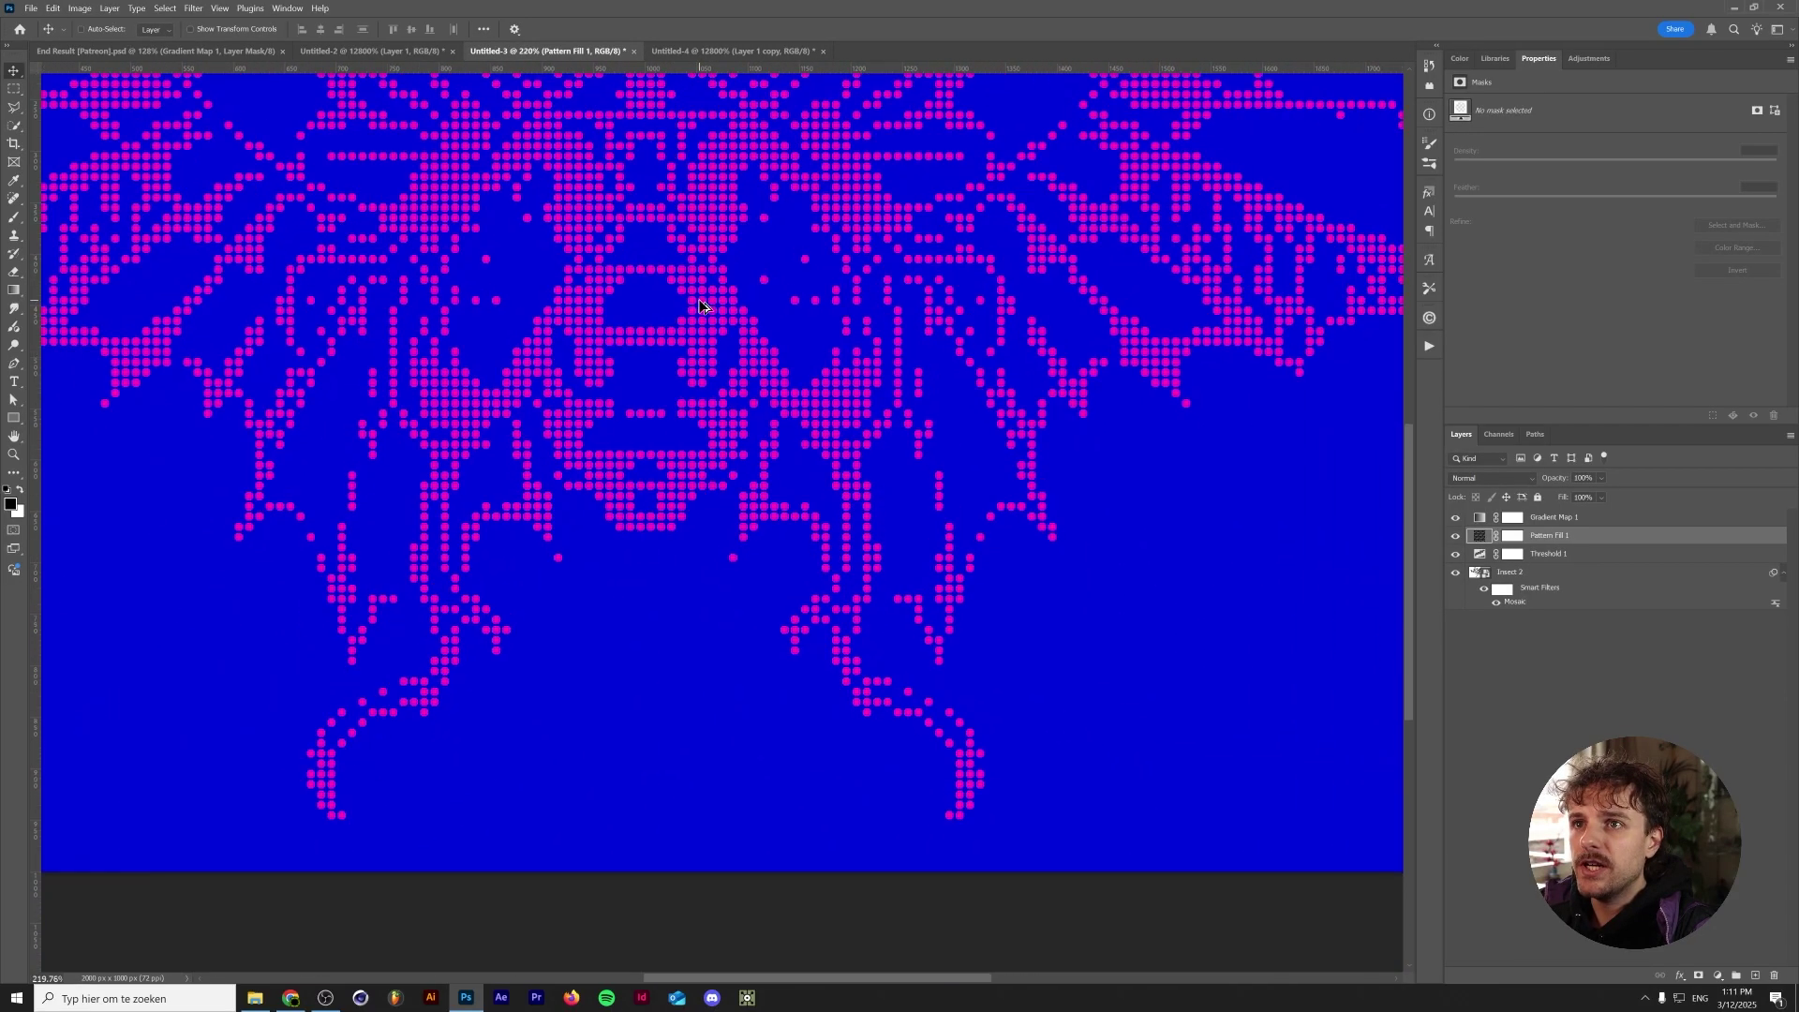
{"action": "scroll", "coordinate": [698, 307], "scroll_direction": "up", "scroll_amount": 3}
Step: Replace Pattern Fill 1's round-dot pattern with the new square pattern
{"action": "double_click", "coordinate": [1480, 542]}
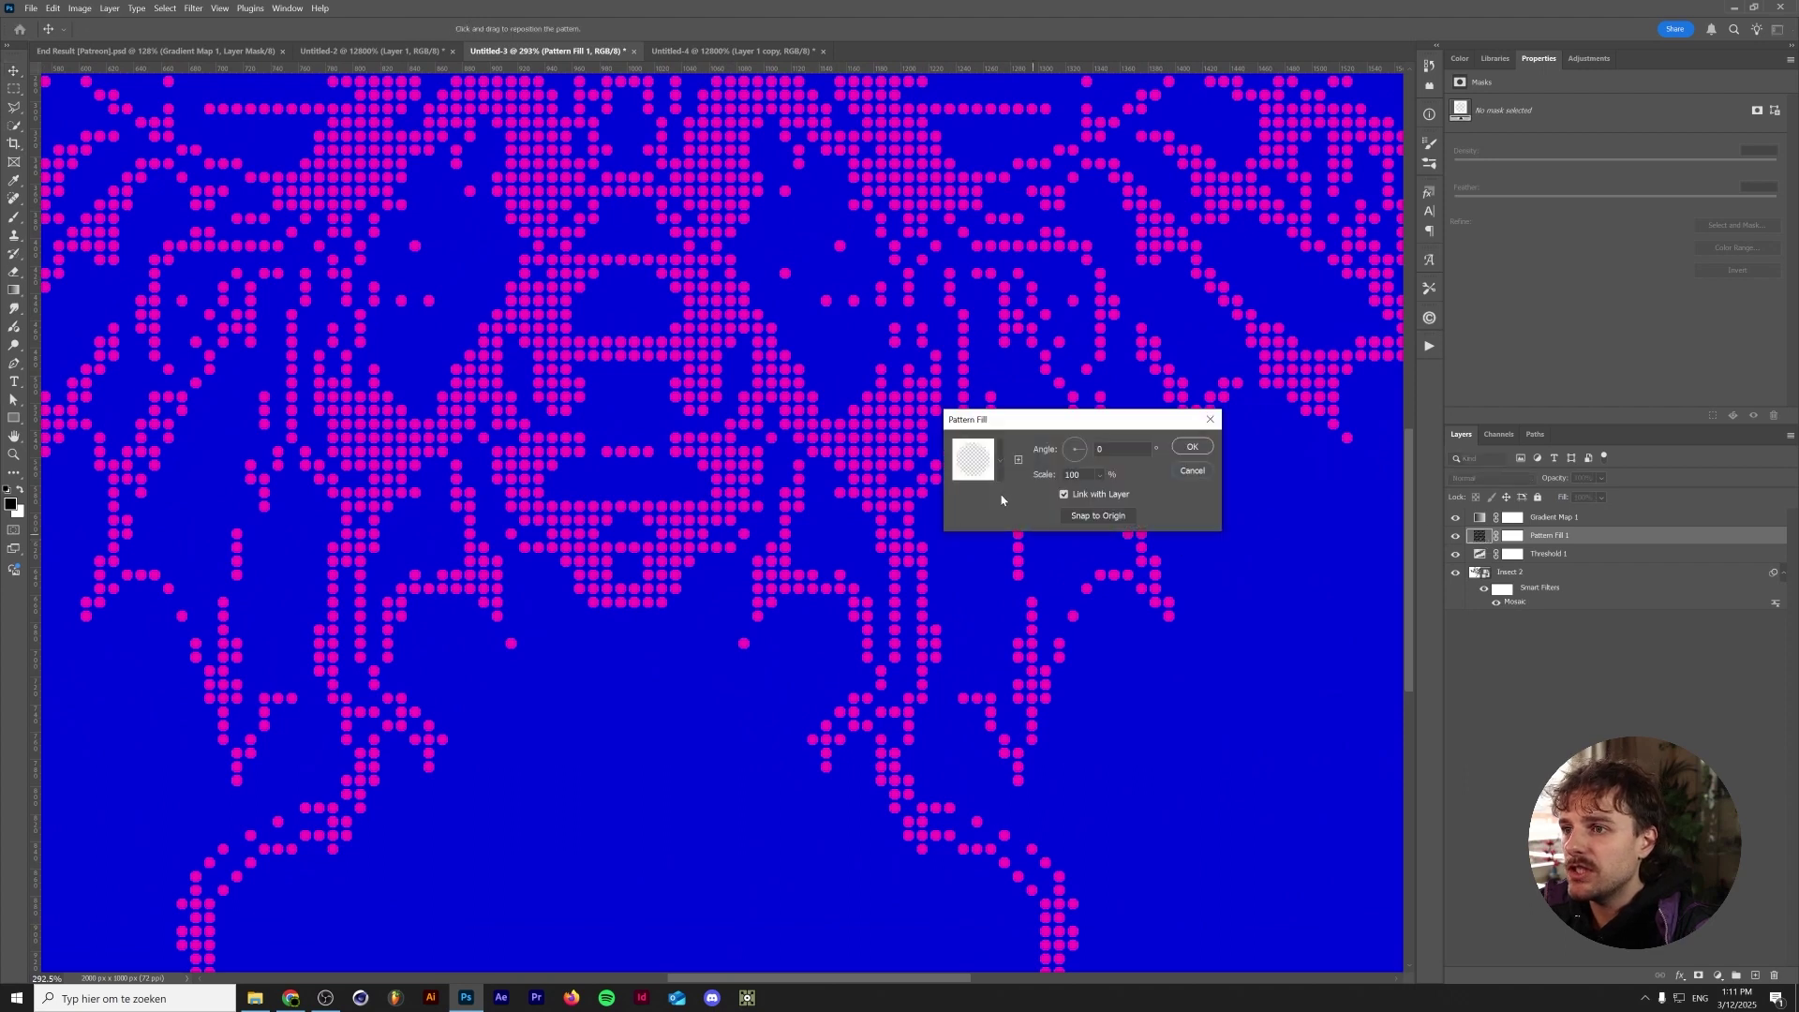
{"action": "left_click", "coordinate": [999, 464]}
{"action": "left_click", "coordinate": [992, 712]}
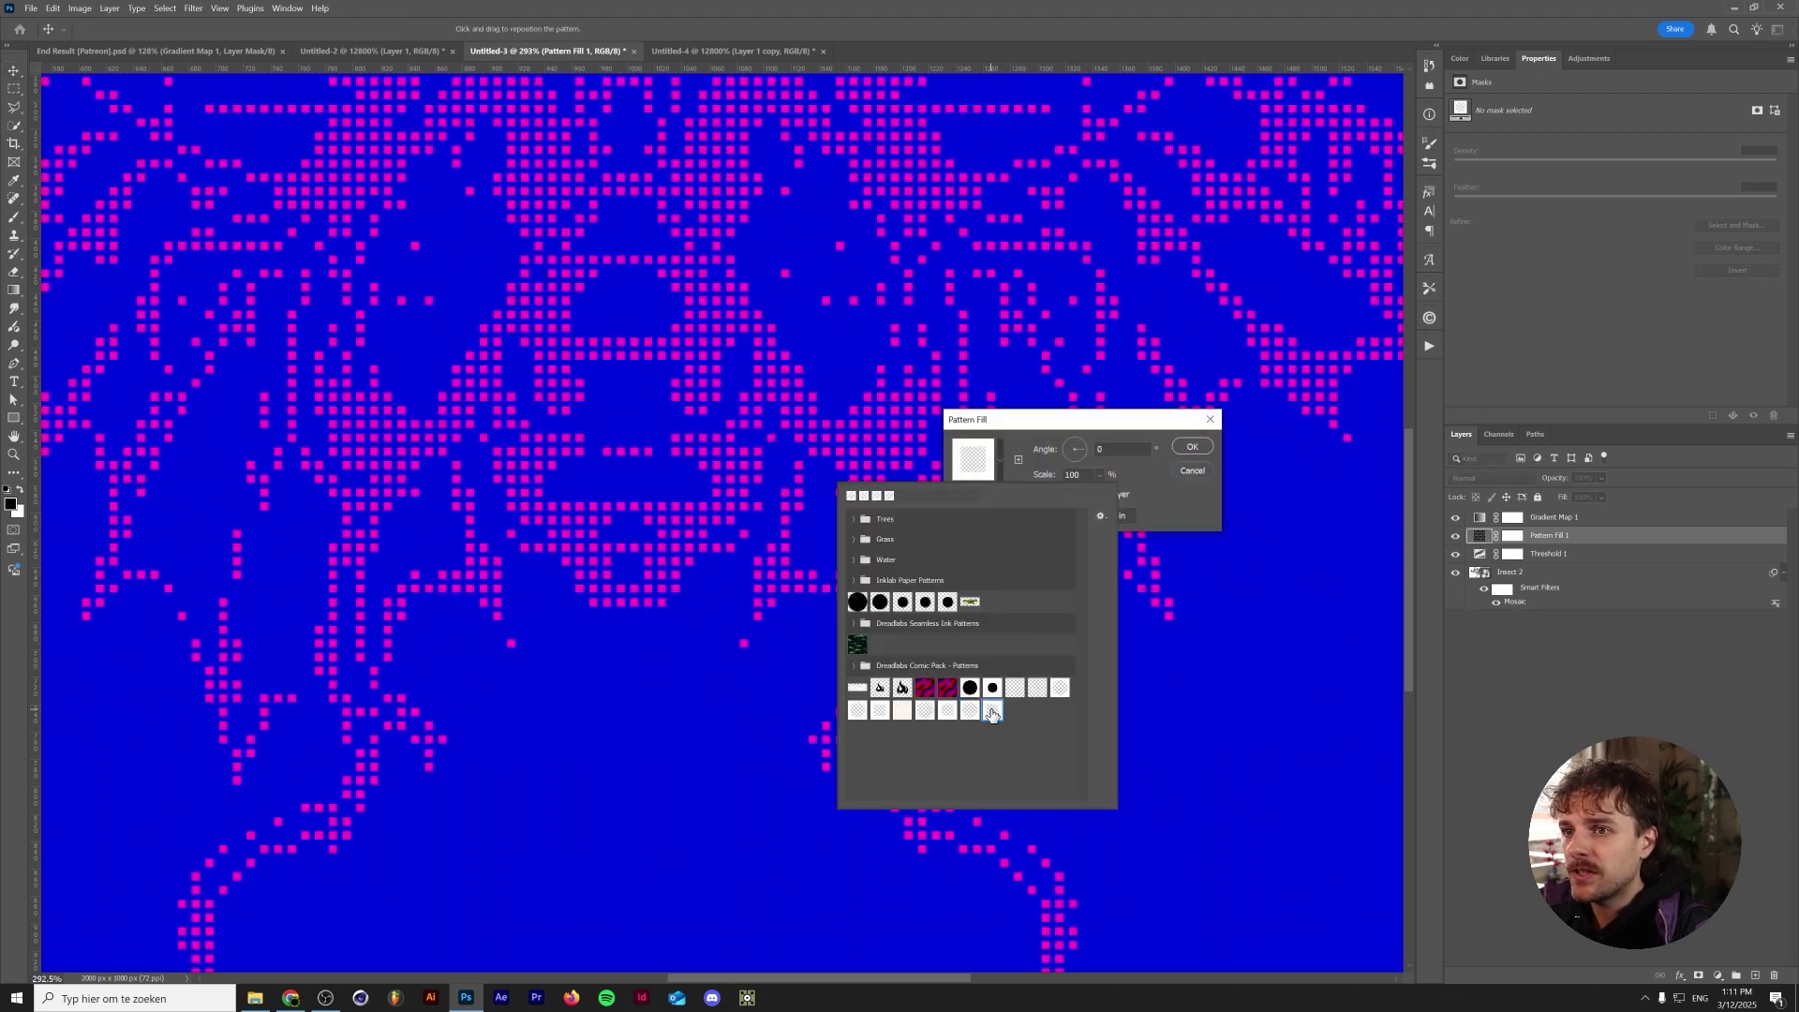
{"action": "left_click", "coordinate": [1195, 447]}
{"action": "left_click", "coordinate": [1195, 447]}
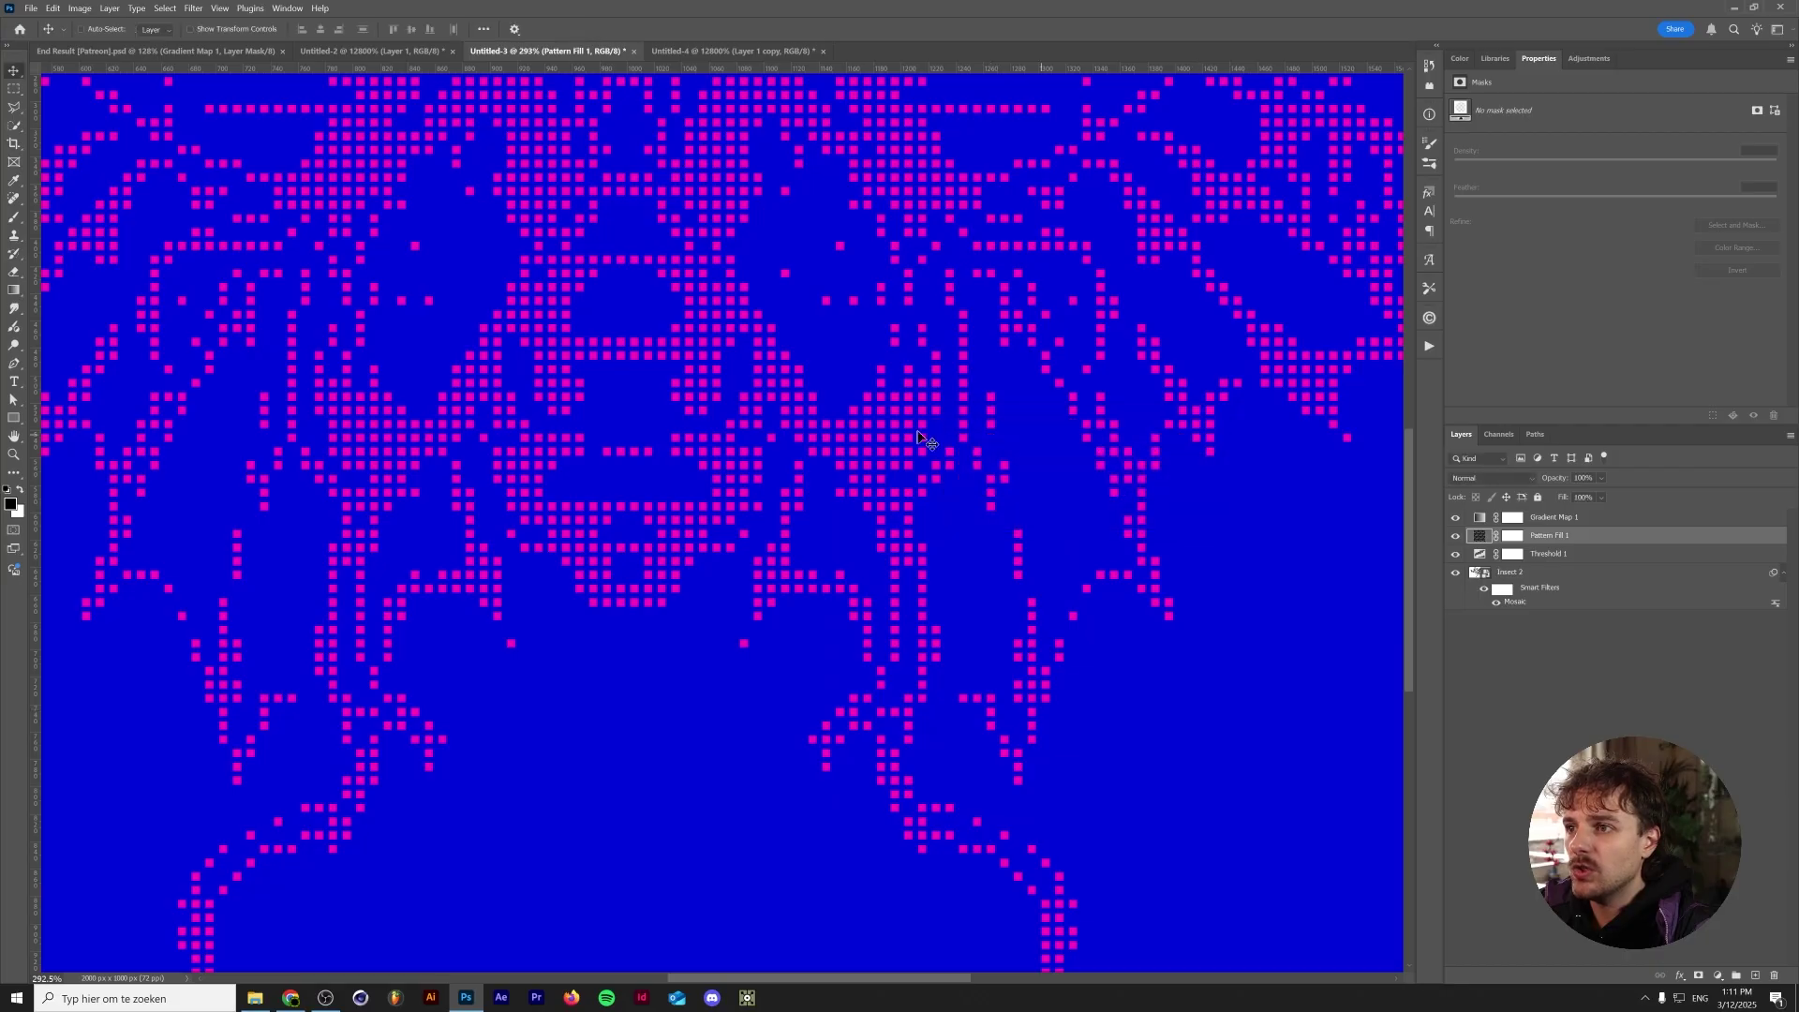
{"action": "scroll", "coordinate": [727, 409], "scroll_direction": "up", "scroll_amount": 4}
{"action": "scroll", "coordinate": [775, 497], "scroll_direction": "down", "scroll_amount": 5}
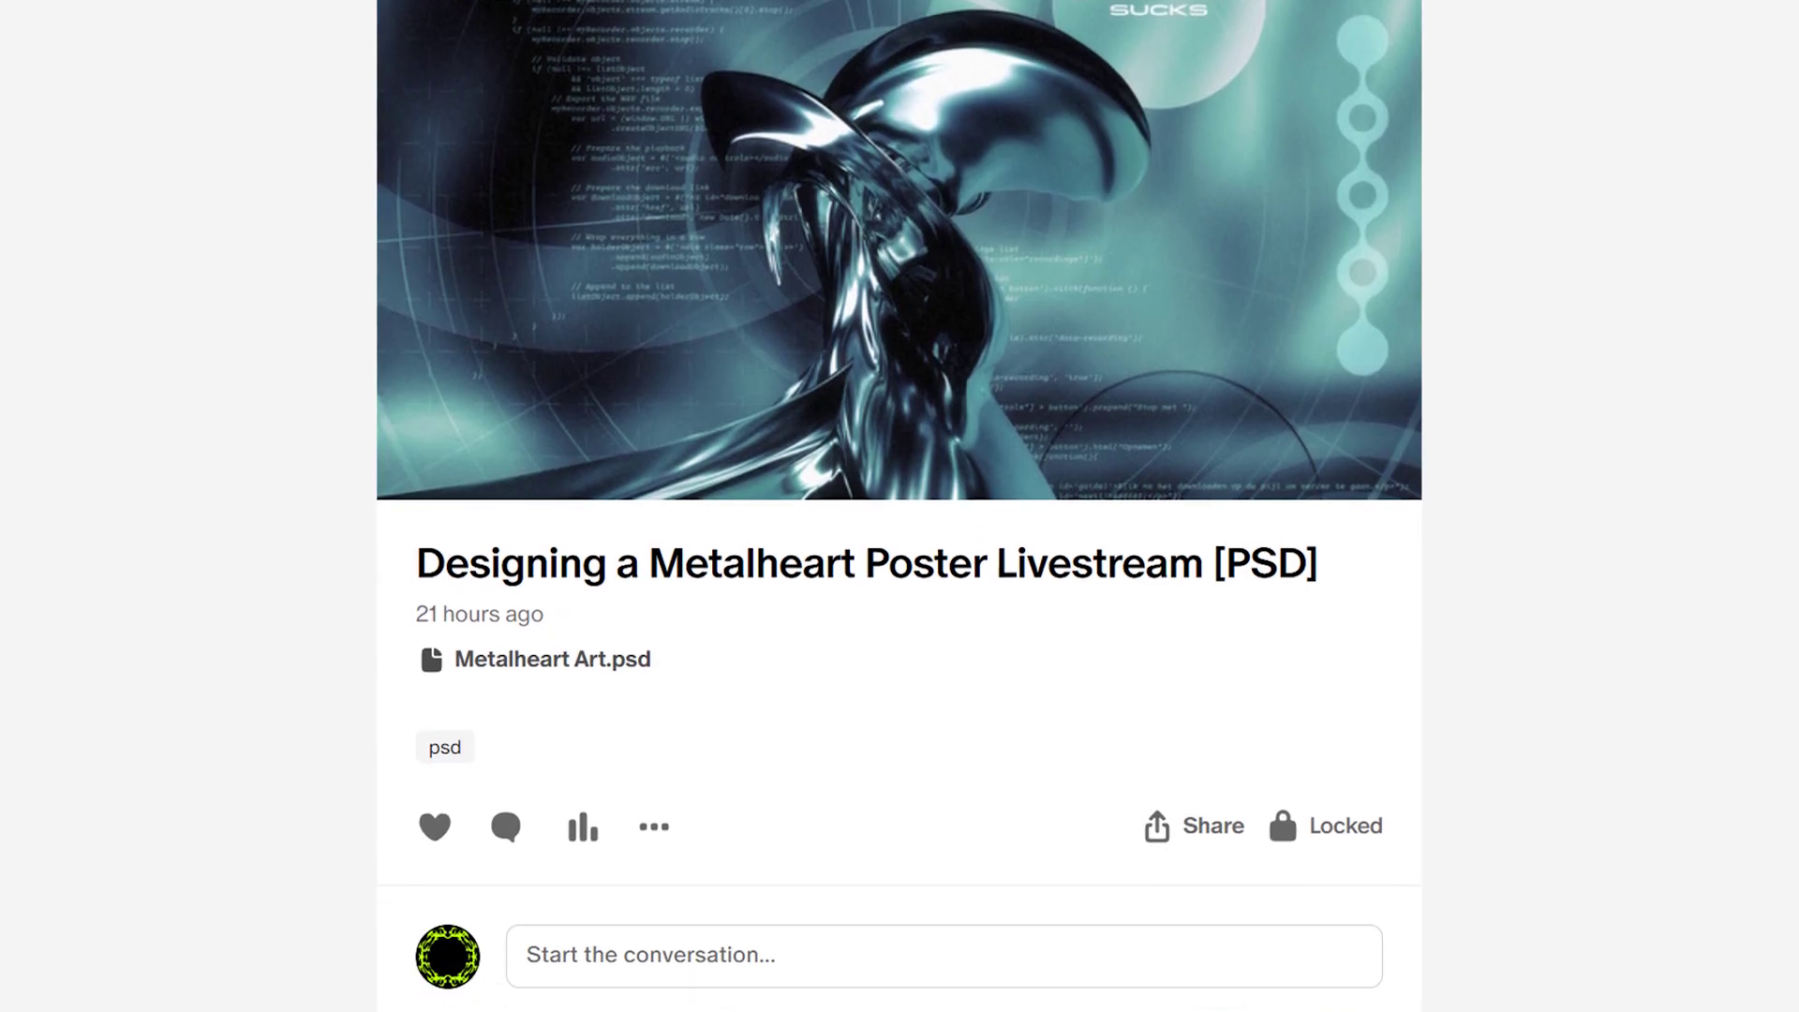
{"action": "scroll", "coordinate": [900, 506], "scroll_direction": "down", "scroll_amount": 7}
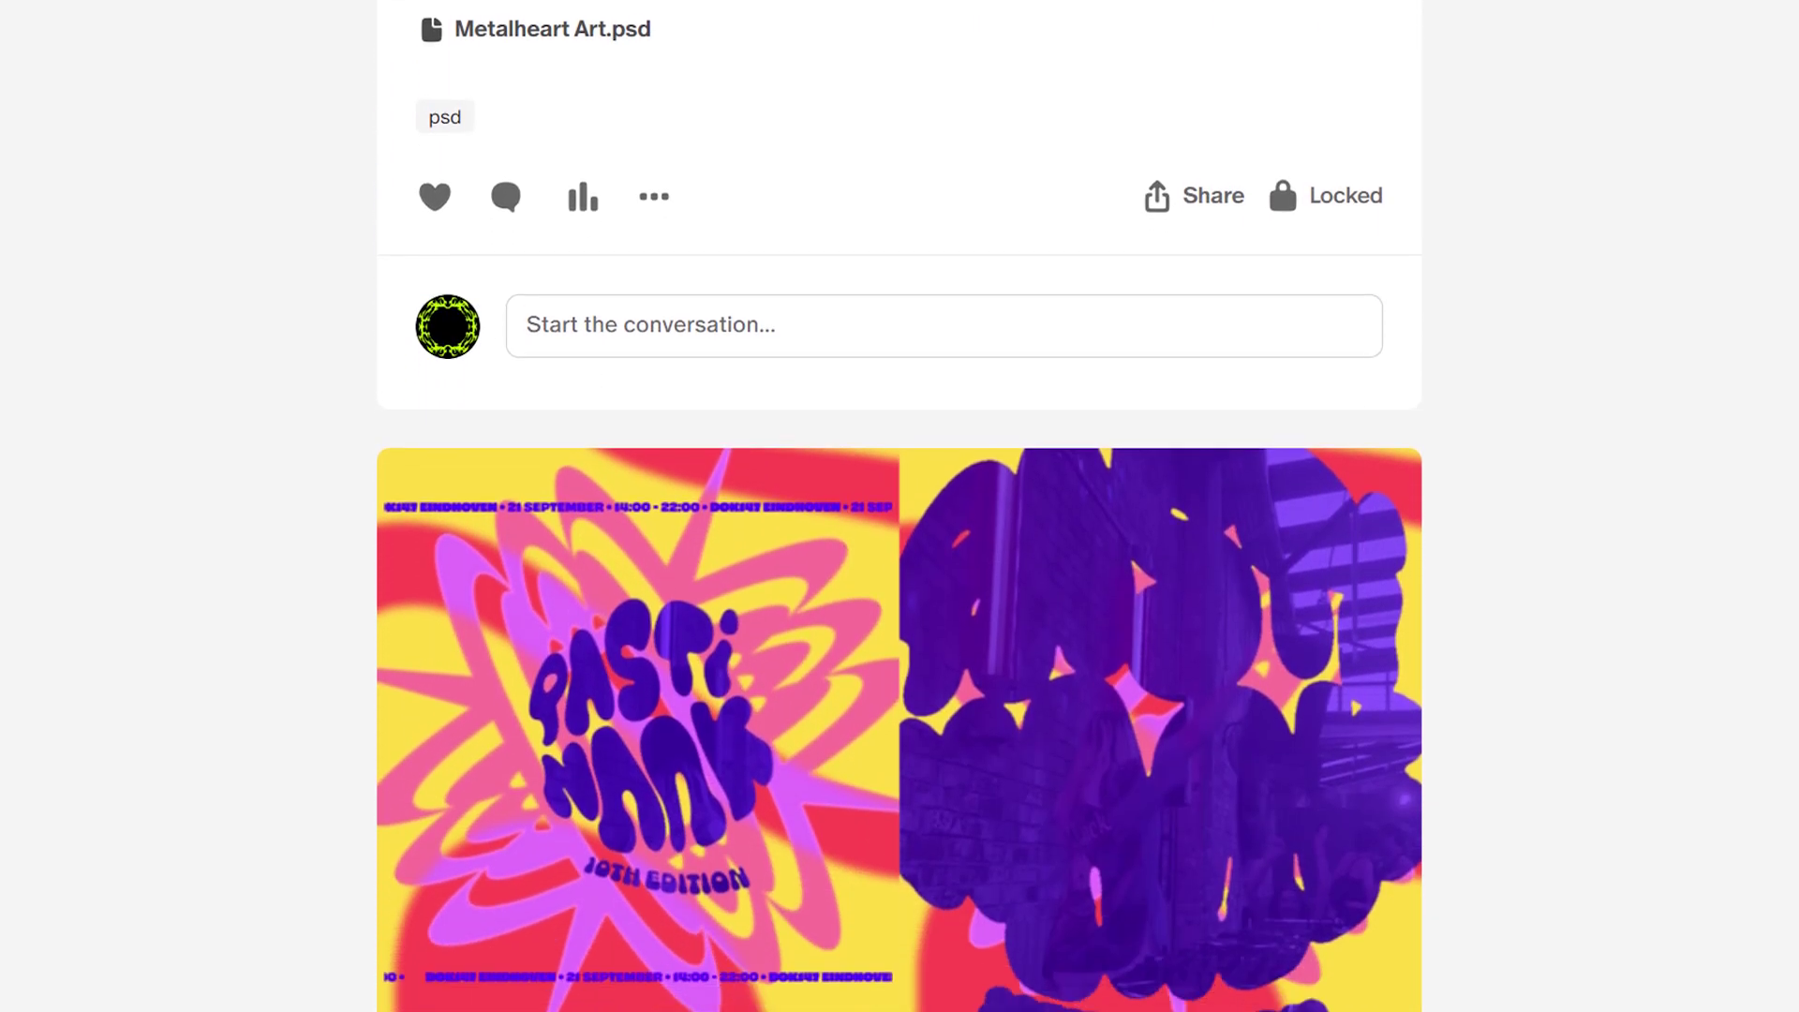
{"action": "scroll", "coordinate": [899, 506], "scroll_direction": "down", "scroll_amount": 7}
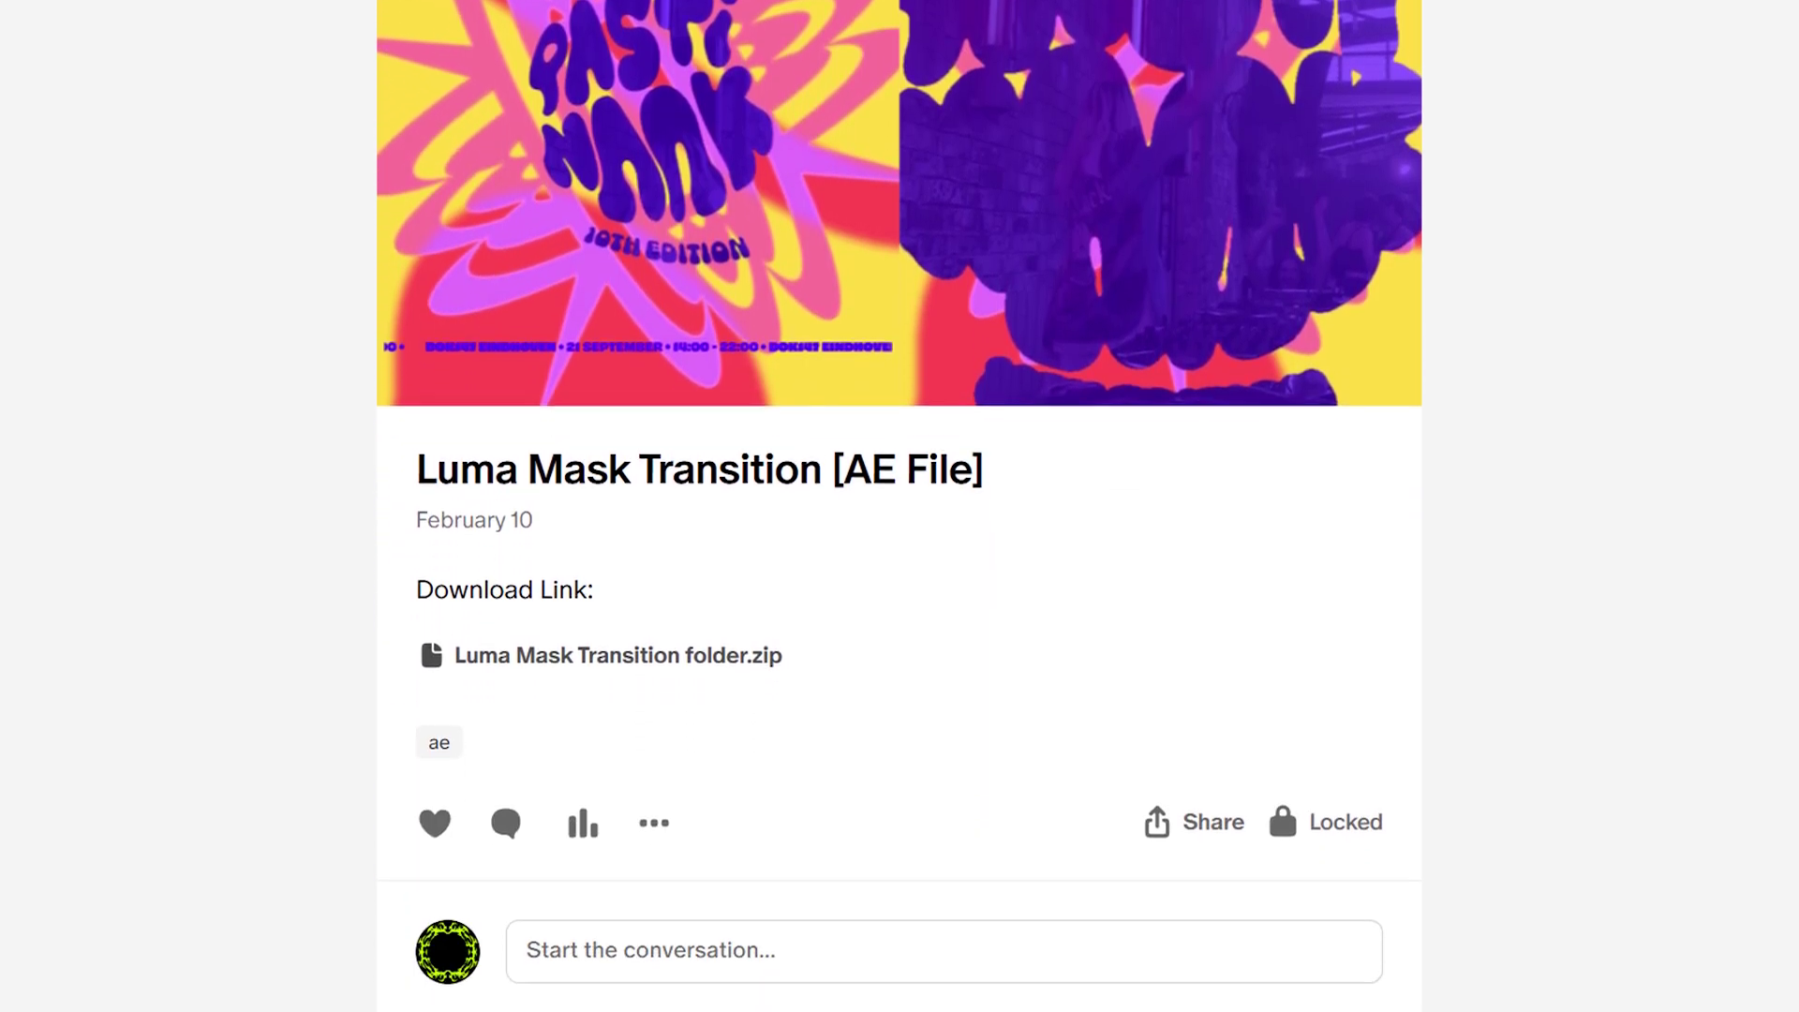